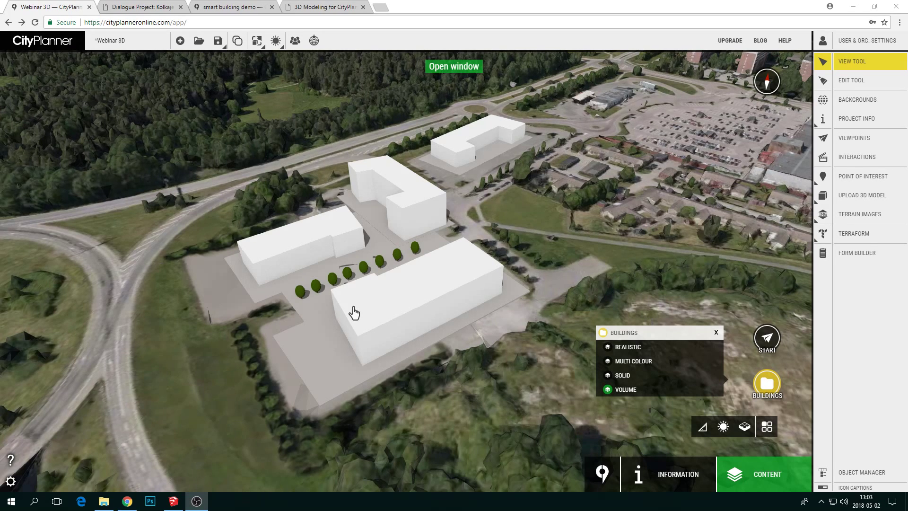
Switch the buildings from the volume version to the Solid version
{"action": "mouse_move", "coordinate": [365, 302]}
{"action": "right_mouse_down"}
{"action": "mouse_move", "coordinate": [382, 322]}
{"action": "mouse_move", "coordinate": [326, 331]}
{"action": "mouse_move", "coordinate": [367, 335]}
{"action": "mouse_move", "coordinate": [378, 313]}
{"action": "right_mouse_up"}
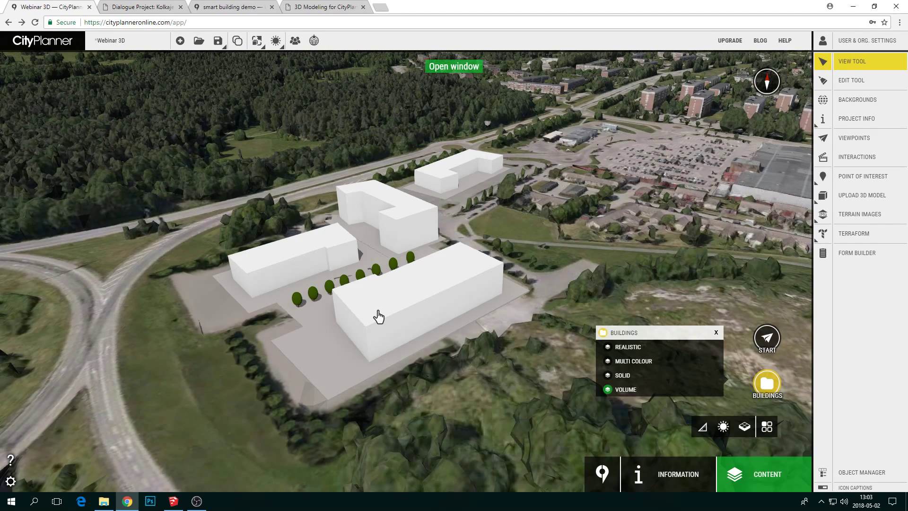
{"action": "mouse_move", "coordinate": [464, 313]}
{"action": "right_mouse_down"}
{"action": "mouse_move", "coordinate": [476, 314]}
{"action": "mouse_move", "coordinate": [474, 306]}
{"action": "right_mouse_up"}
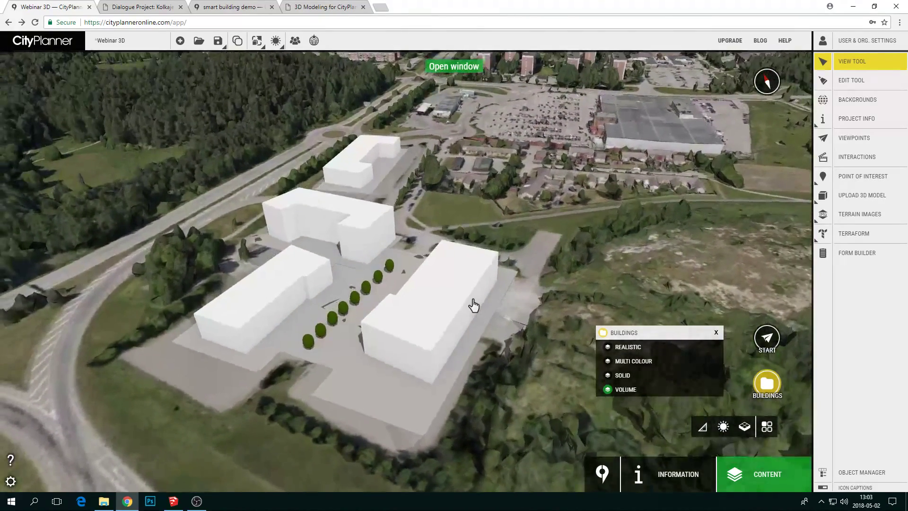
{"action": "scroll", "coordinate": [503, 307], "scroll_direction": "down", "scroll_amount": 3}
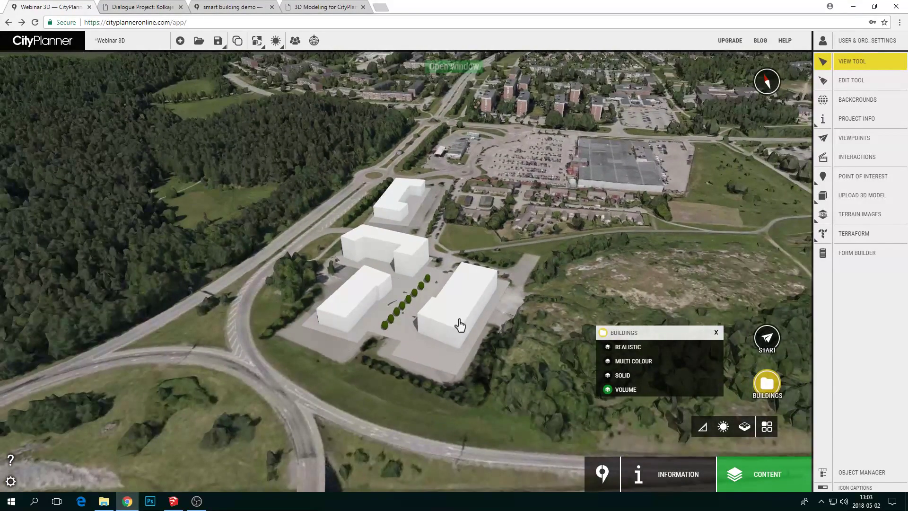
{"action": "scroll", "coordinate": [460, 326], "scroll_direction": "up", "scroll_amount": 3}
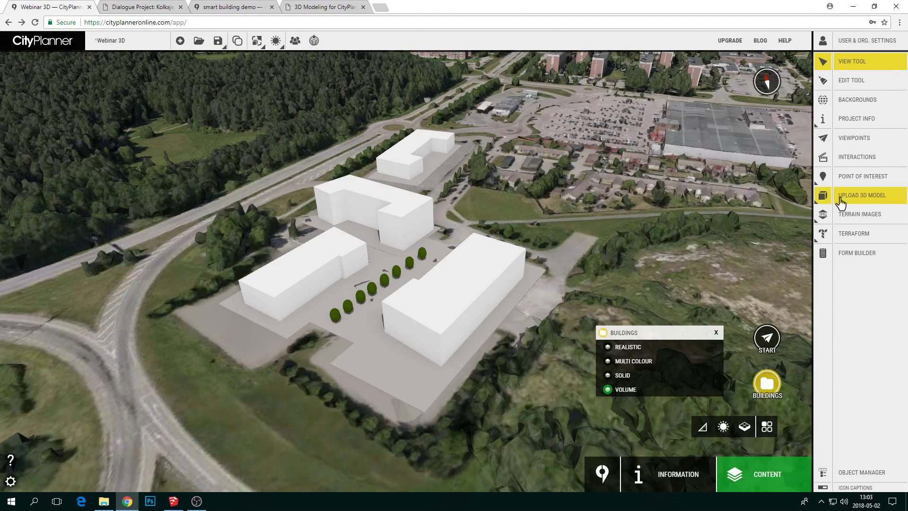
{"action": "mouse_move", "coordinate": [829, 197]}
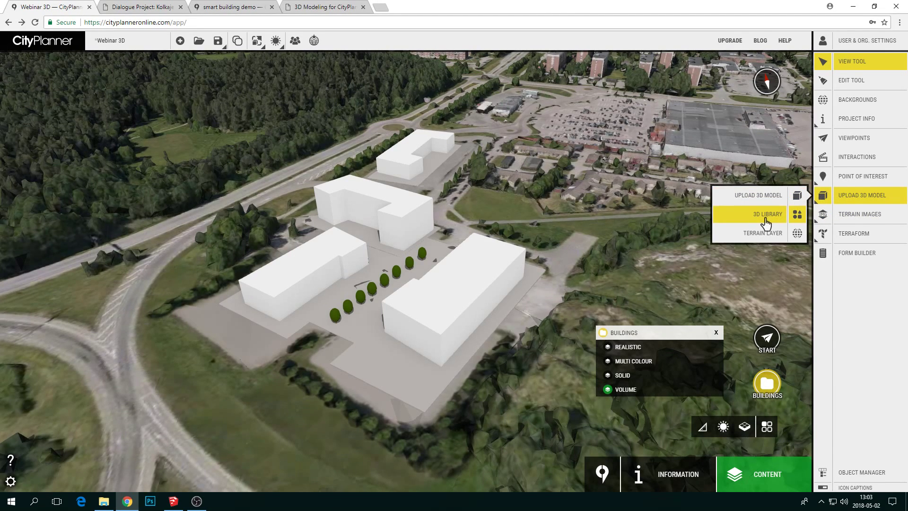
{"action": "right_click_drag", "start_coordinate": [506, 279], "coordinate": [489, 278]}
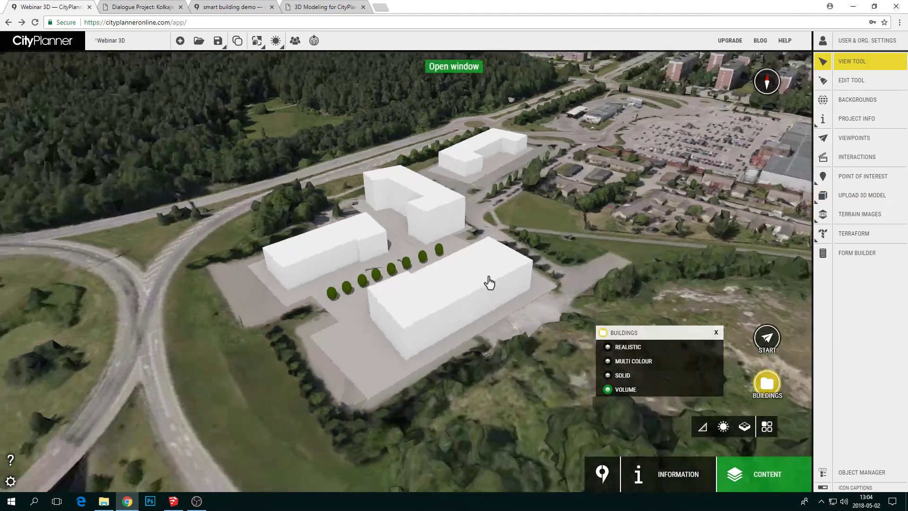
{"action": "left_click", "coordinate": [629, 375]}
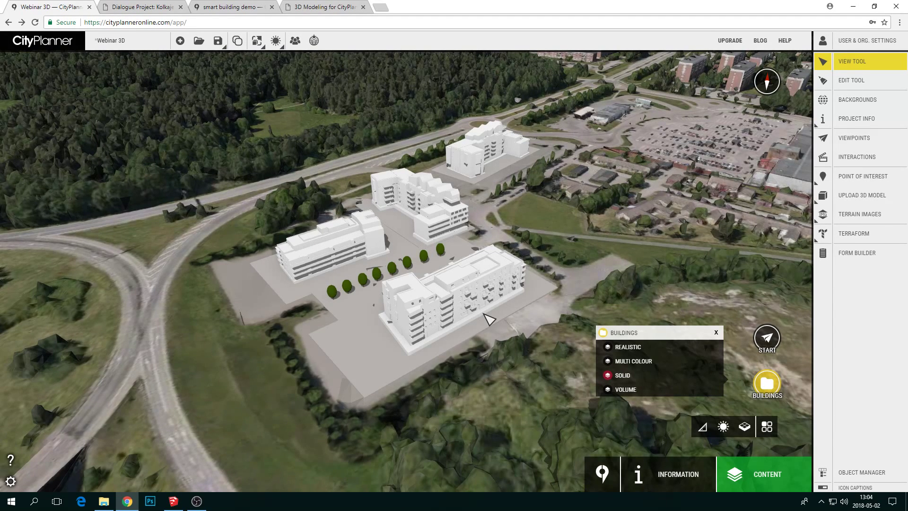
Inspect the solid buildings up close and switch them to the Multi Colour version
{"action": "scroll", "coordinate": [489, 318], "scroll_direction": "up", "scroll_amount": 5}
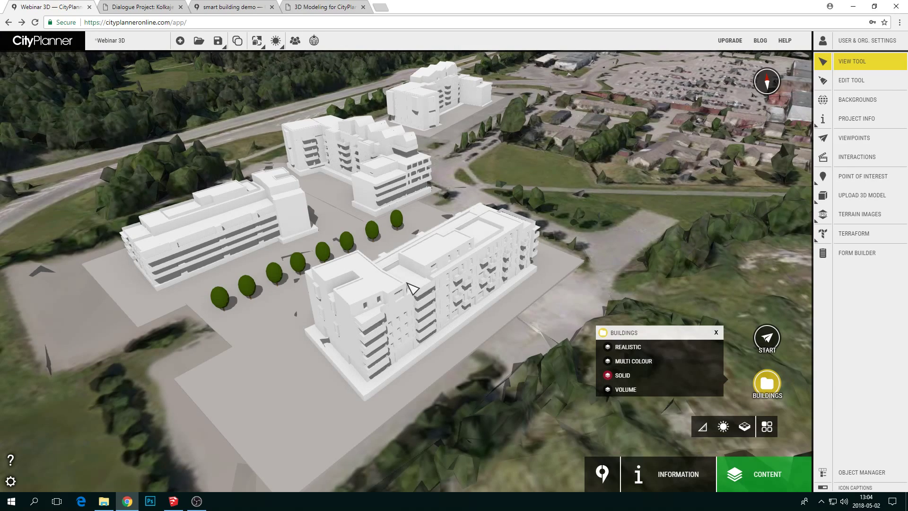
{"action": "mouse_move", "coordinate": [404, 283]}
{"action": "right_mouse_down"}
{"action": "mouse_move", "coordinate": [364, 285]}
{"action": "mouse_move", "coordinate": [398, 283]}
{"action": "right_mouse_up"}
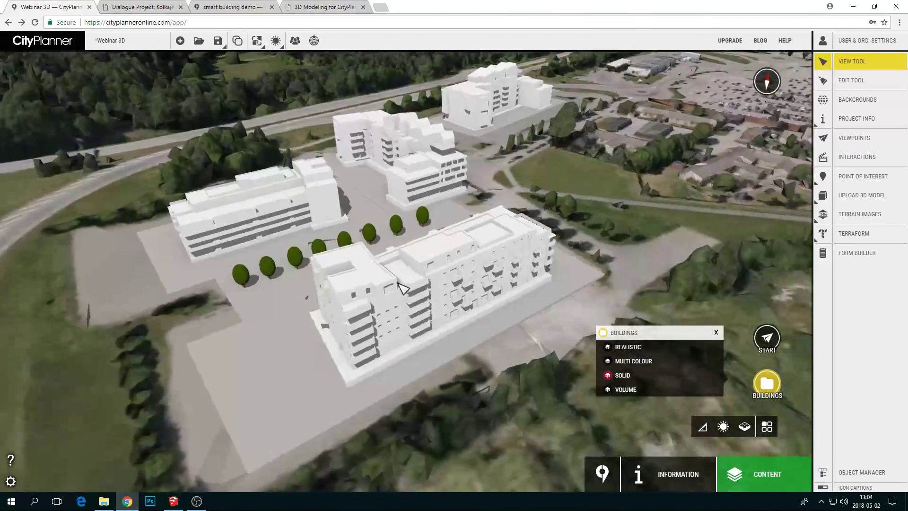
{"action": "left_click", "coordinate": [615, 362]}
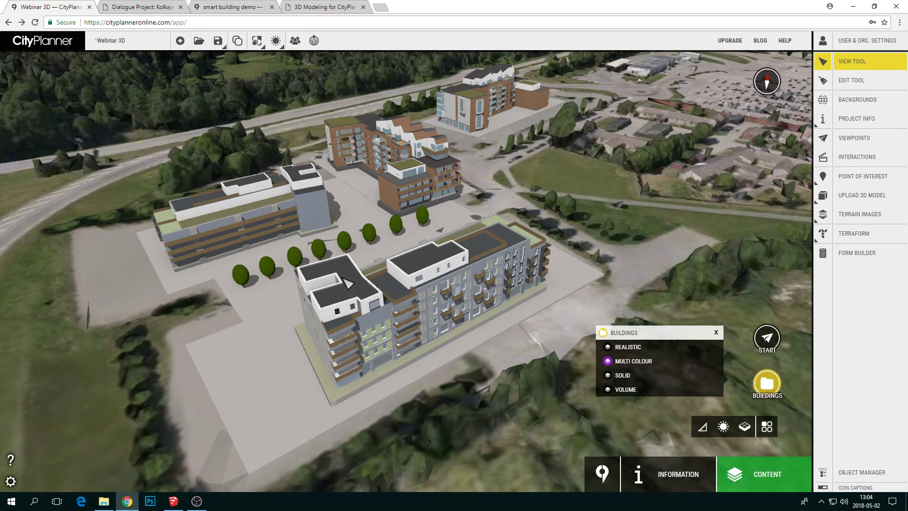
Inspect the multi-colour facade up close and switch the buildings to the Realistic version
{"action": "scroll", "coordinate": [401, 341], "scroll_direction": "up", "scroll_amount": 5}
{"action": "scroll", "coordinate": [401, 341], "scroll_direction": "up", "scroll_amount": 5}
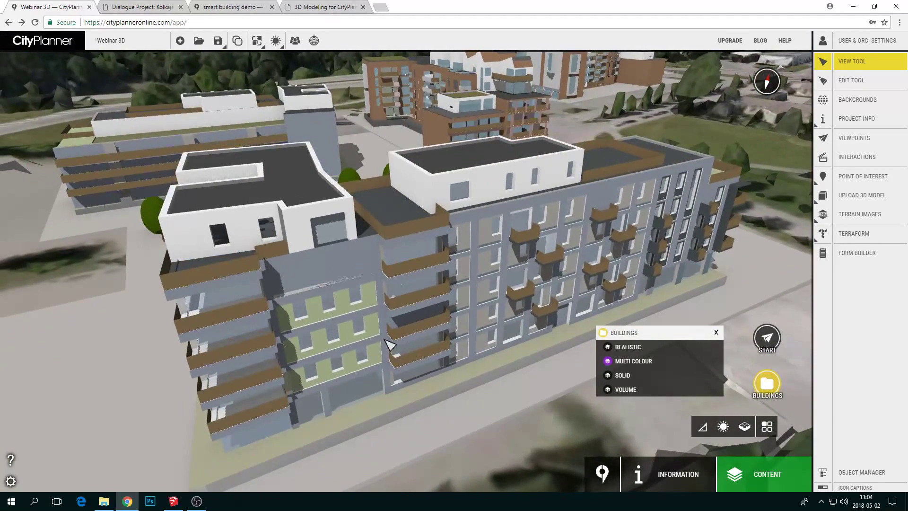
{"action": "scroll", "coordinate": [389, 343], "scroll_direction": "down", "scroll_amount": 5}
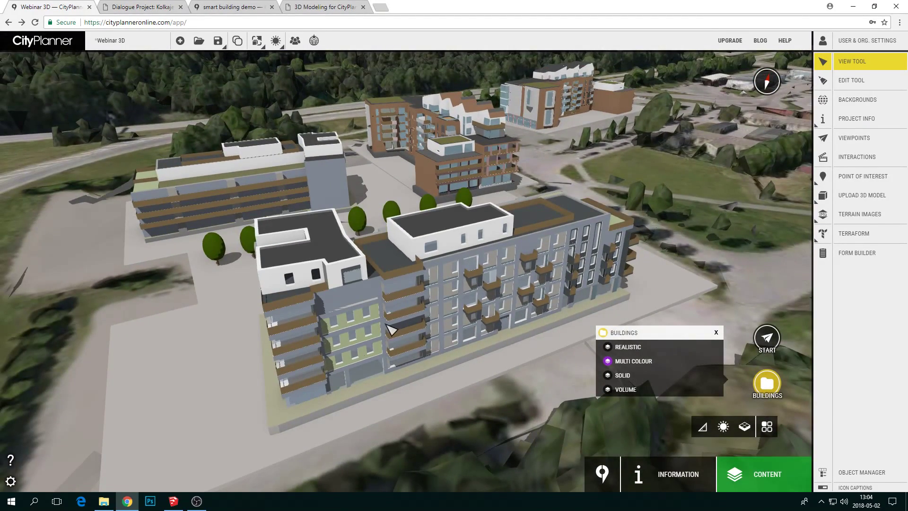
{"action": "left_click", "coordinate": [624, 350]}
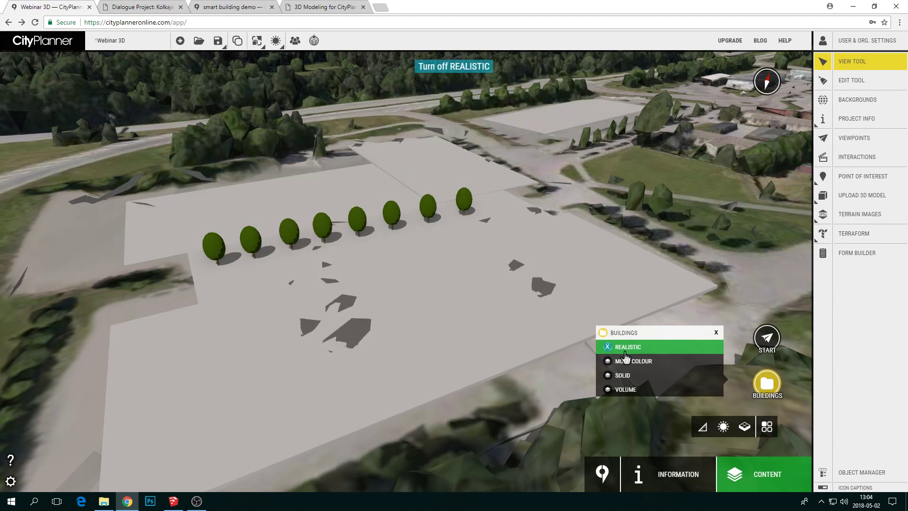
Examine the brick, wood and balcony textures of the nearest realistic apartment building from several distances and angles
{"action": "scroll", "coordinate": [442, 319], "scroll_direction": "down", "scroll_amount": 3}
{"action": "scroll", "coordinate": [442, 320], "scroll_direction": "up", "scroll_amount": 5}
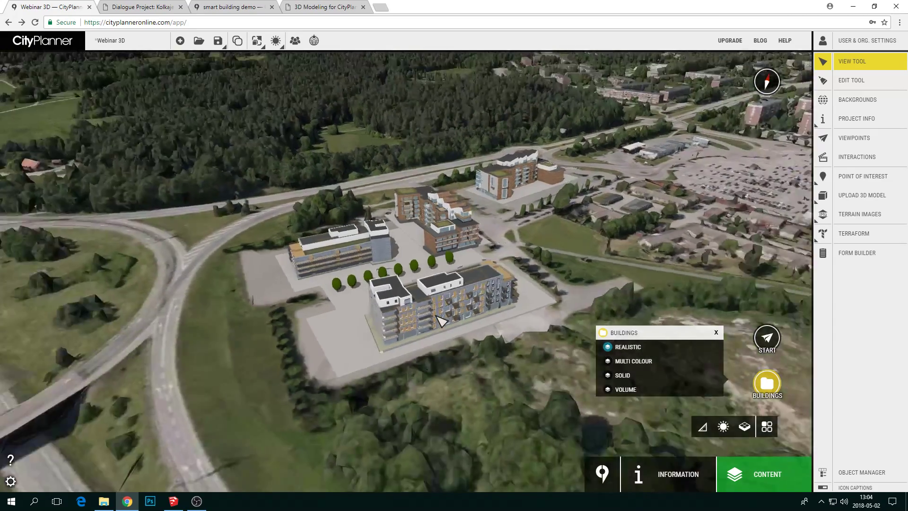
{"action": "scroll", "coordinate": [463, 336], "scroll_direction": "down", "scroll_amount": 3}
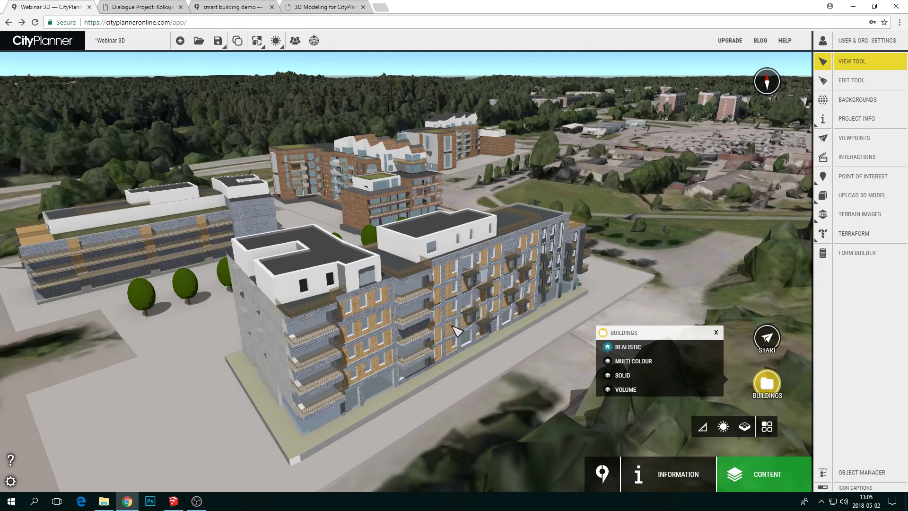
{"action": "scroll", "coordinate": [338, 367], "scroll_direction": "up", "scroll_amount": 6}
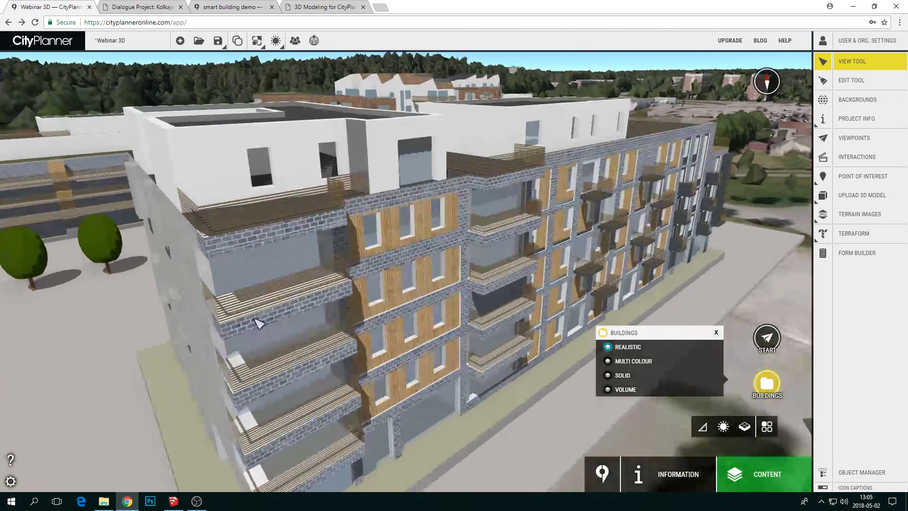
{"action": "scroll", "coordinate": [273, 312], "scroll_direction": "up", "scroll_amount": 5}
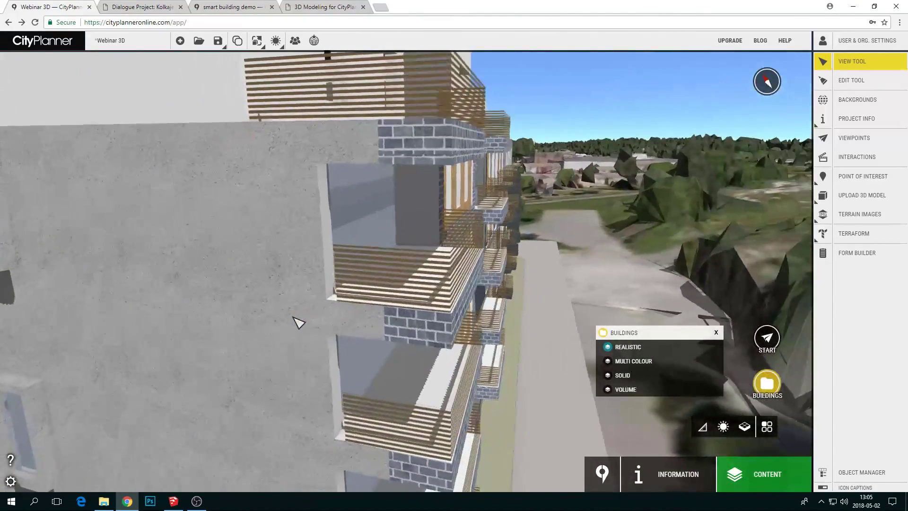
{"action": "scroll", "coordinate": [375, 261], "scroll_direction": "down", "scroll_amount": 3}
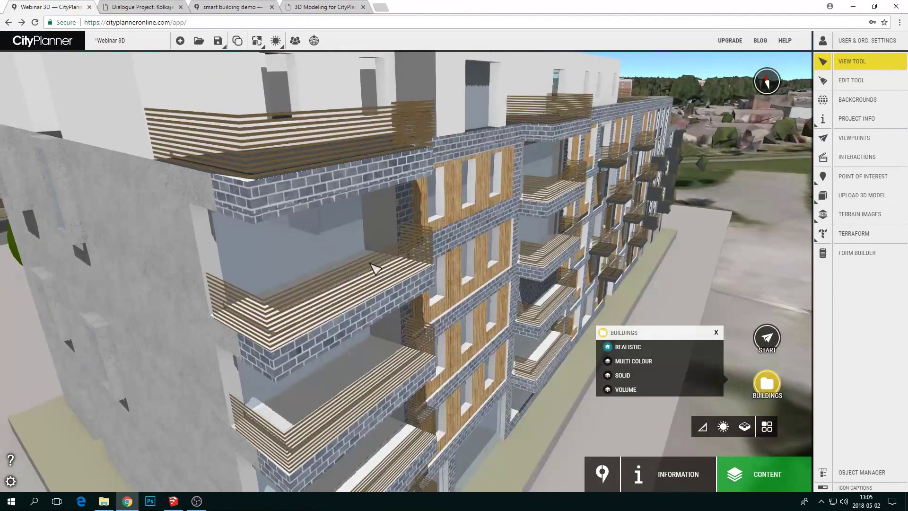
{"action": "scroll", "coordinate": [375, 260], "scroll_direction": "down", "scroll_amount": 4}
{"action": "scroll", "coordinate": [323, 303], "scroll_direction": "up", "scroll_amount": 3}
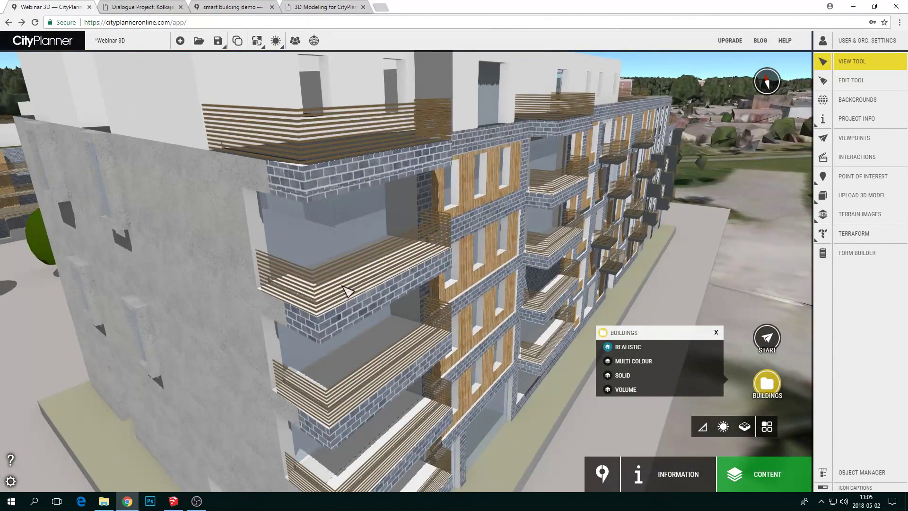
{"action": "scroll", "coordinate": [330, 286], "scroll_direction": "down", "scroll_amount": 3}
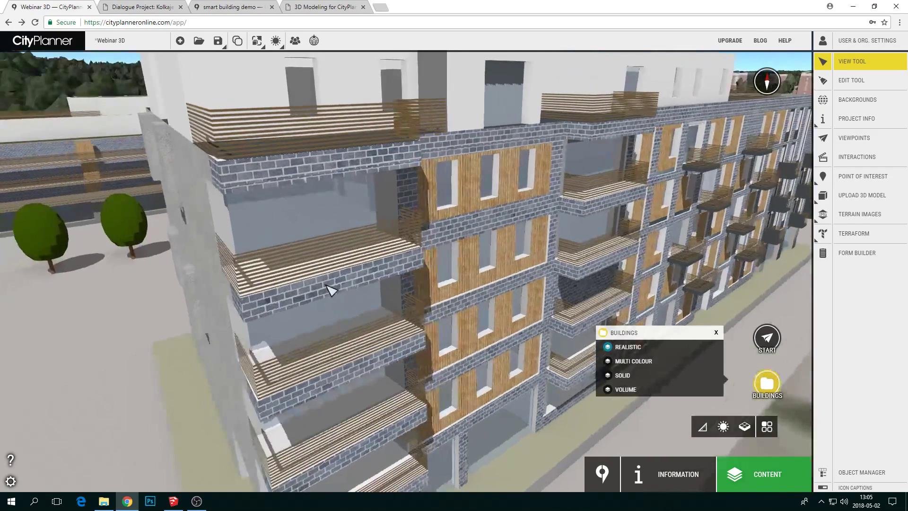
{"action": "scroll", "coordinate": [314, 284], "scroll_direction": "down", "scroll_amount": 3}
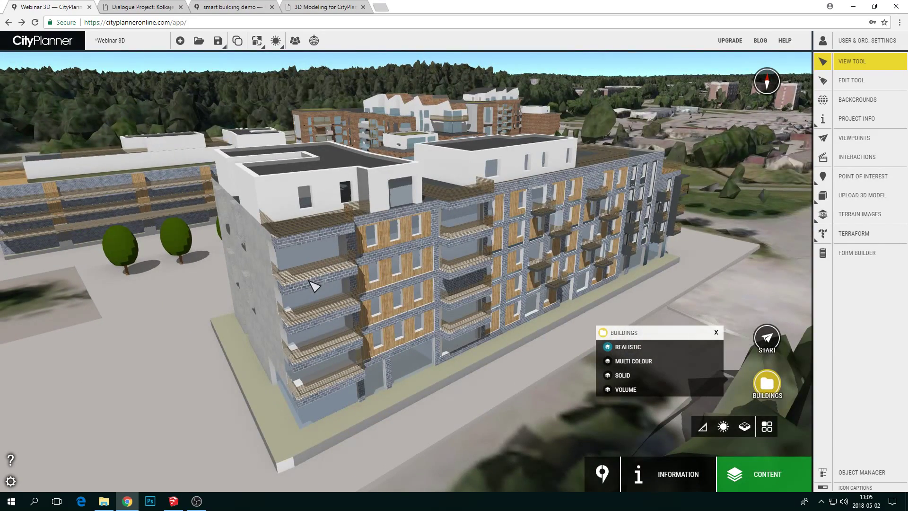
{"action": "scroll", "coordinate": [309, 280], "scroll_direction": "down", "scroll_amount": 2}
{"action": "right_click_drag", "start_coordinate": [310, 279], "coordinate": [315, 257]}
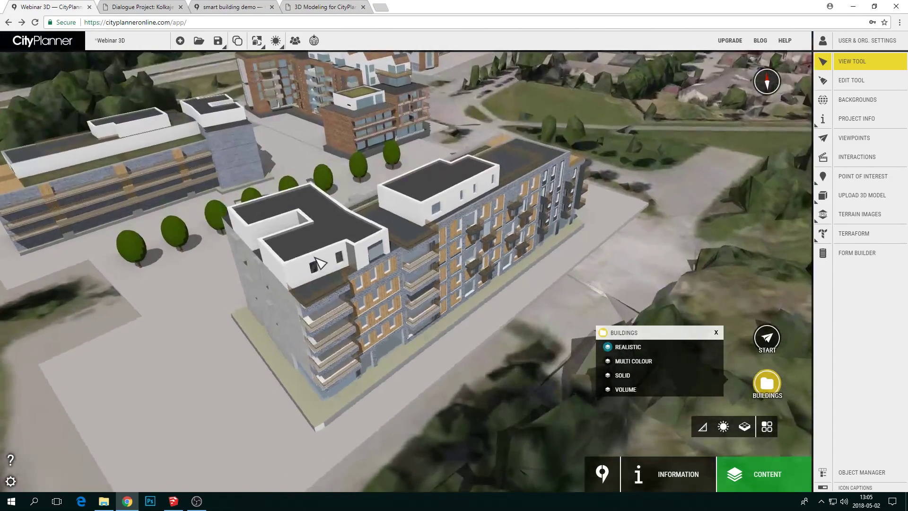
{"action": "scroll", "coordinate": [396, 283], "scroll_direction": "down", "scroll_amount": 2}
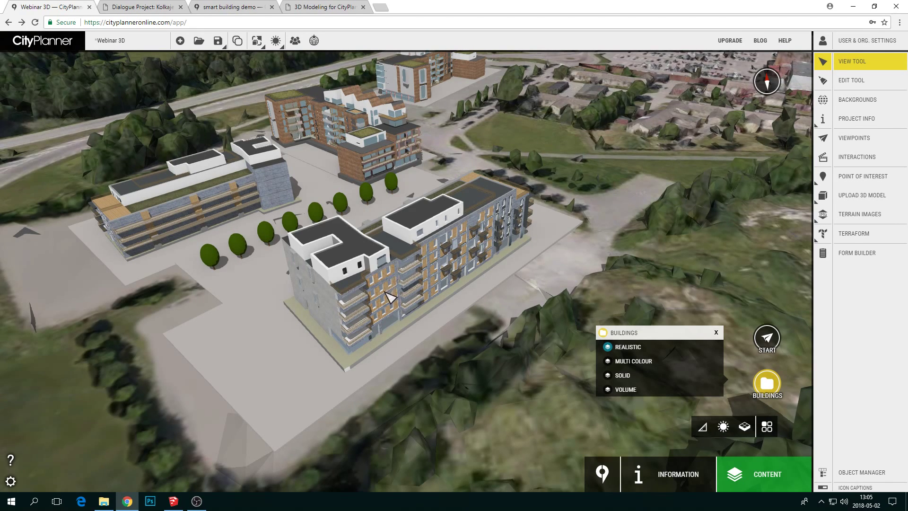
Open the upload area for adding a 3D model to the project
{"action": "scroll", "coordinate": [386, 292], "scroll_direction": "up", "scroll_amount": 3}
{"action": "right_click_drag", "start_coordinate": [386, 292], "coordinate": [337, 309]}
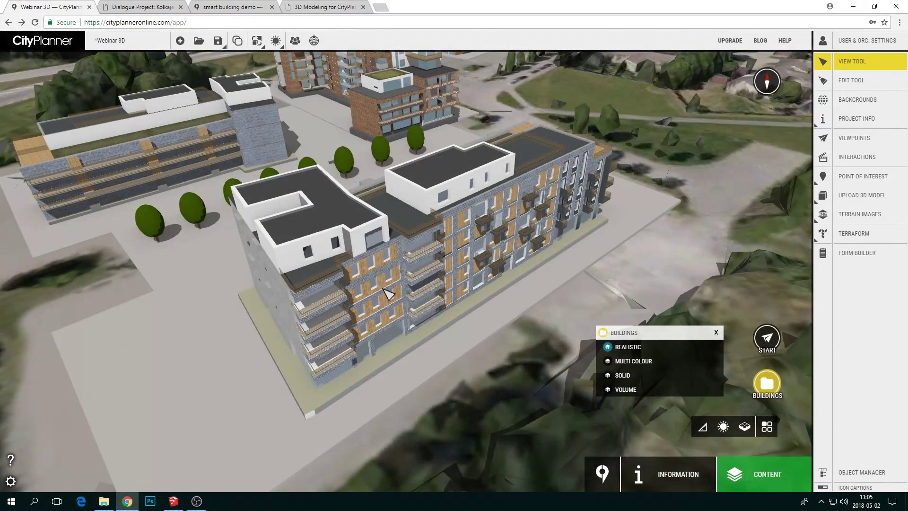
{"action": "left_click", "coordinate": [823, 195]}
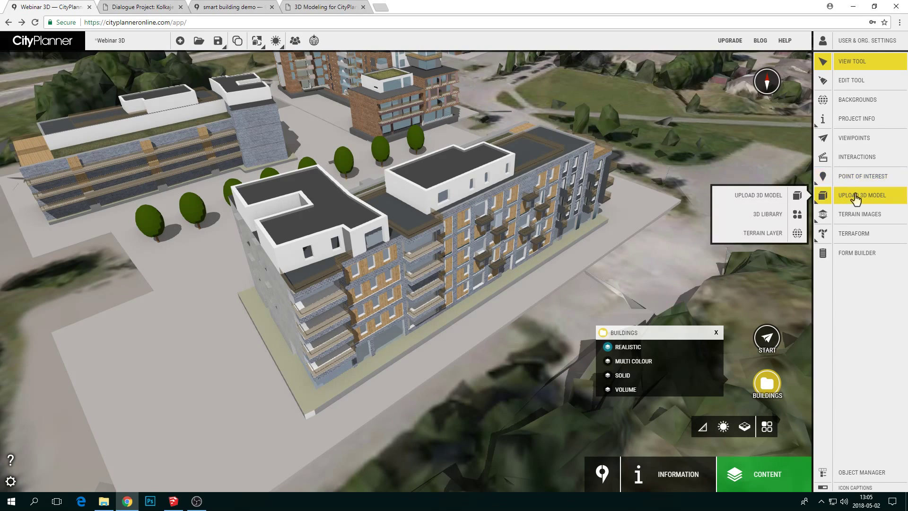
{"action": "left_click", "coordinate": [769, 195]}
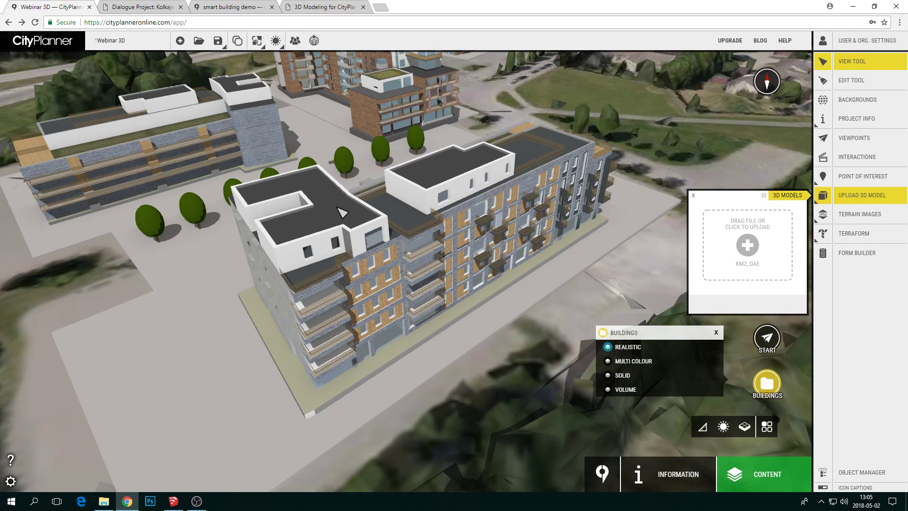
Switch to SketchUp, review the file formats available for import, and close the import dialog without importing
{"action": "left_click", "coordinate": [180, 495]}
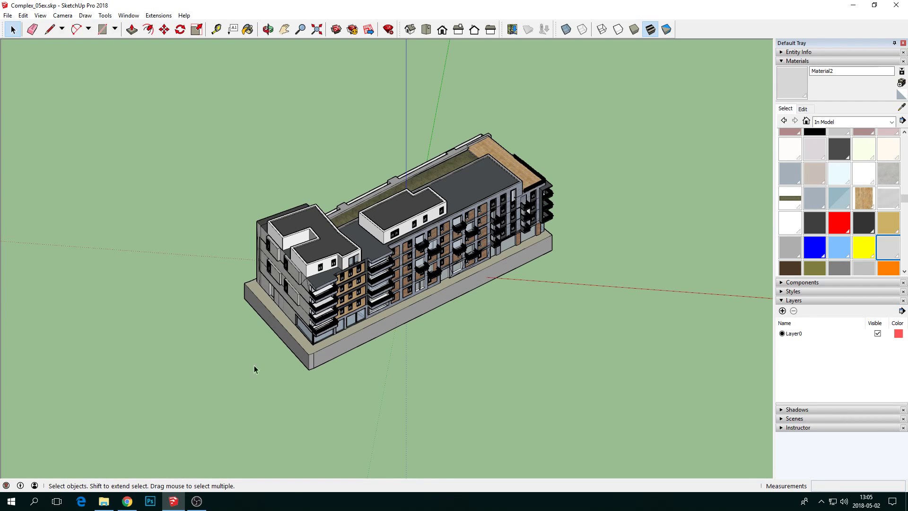
{"action": "left_click", "coordinate": [7, 15]}
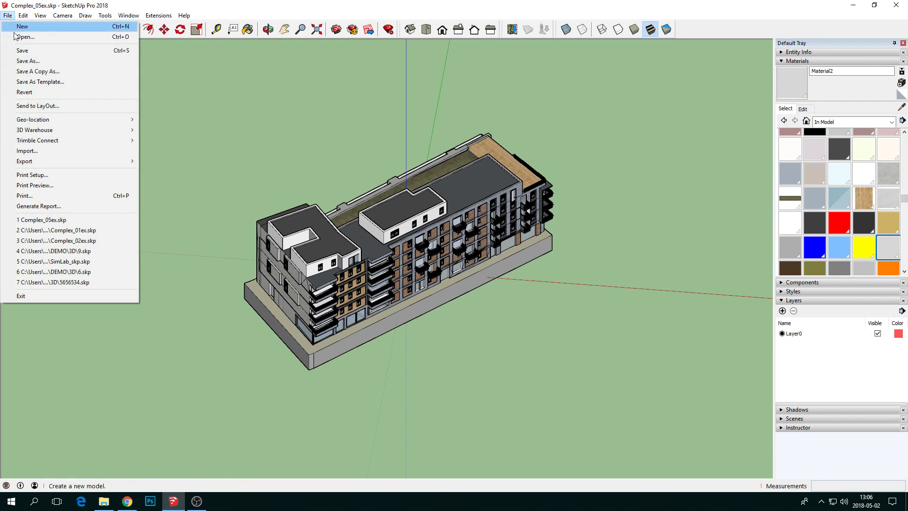
{"action": "left_click", "coordinate": [36, 152]}
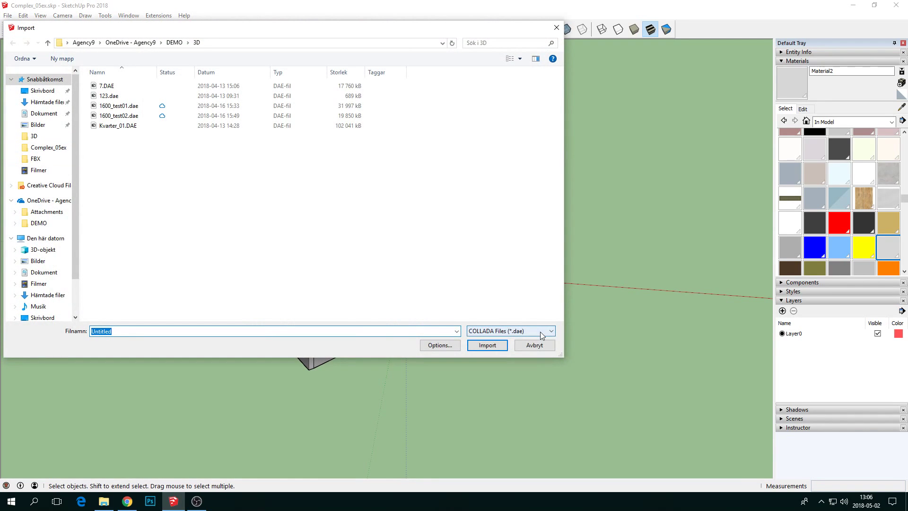
{"action": "left_click", "coordinate": [542, 333]}
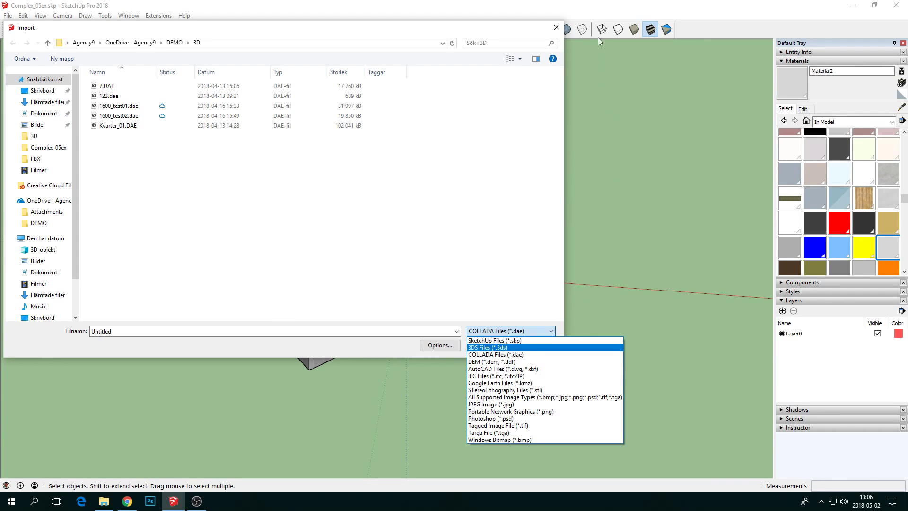
{"action": "left_click", "coordinate": [559, 29]}
{"action": "left_click", "coordinate": [559, 28]}
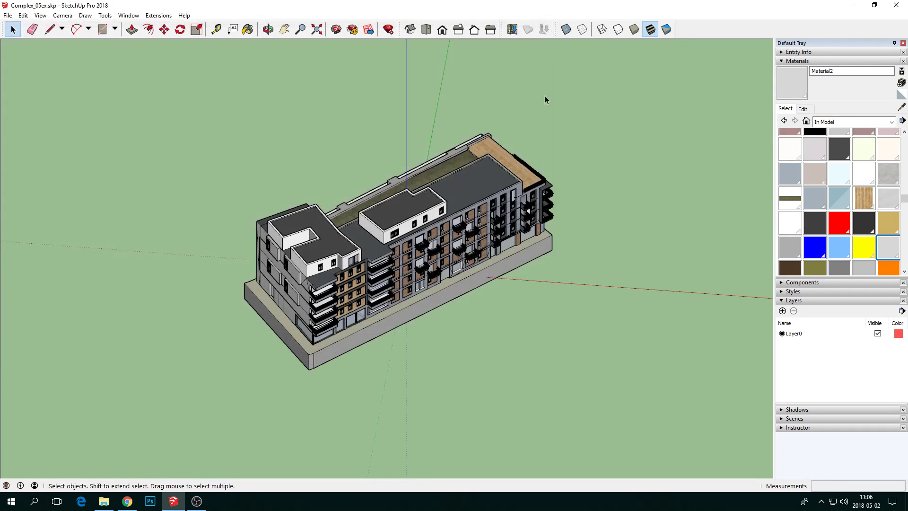
Select the building model and show the Model Info statistics for the entire model, including nested components
{"action": "scroll", "coordinate": [425, 296], "scroll_direction": "up", "scroll_amount": 1}
{"action": "middle_click_drag", "start_coordinate": [421, 290], "coordinate": [416, 243]}
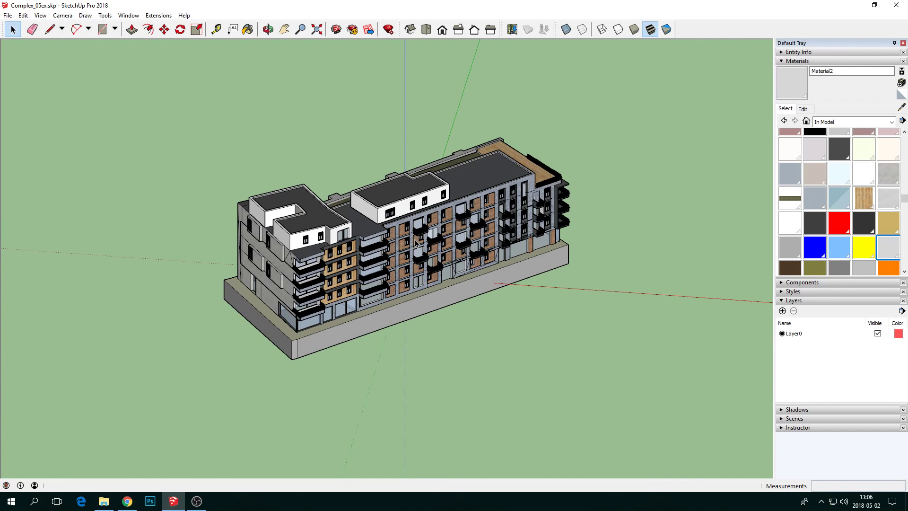
{"action": "left_click", "coordinate": [346, 316]}
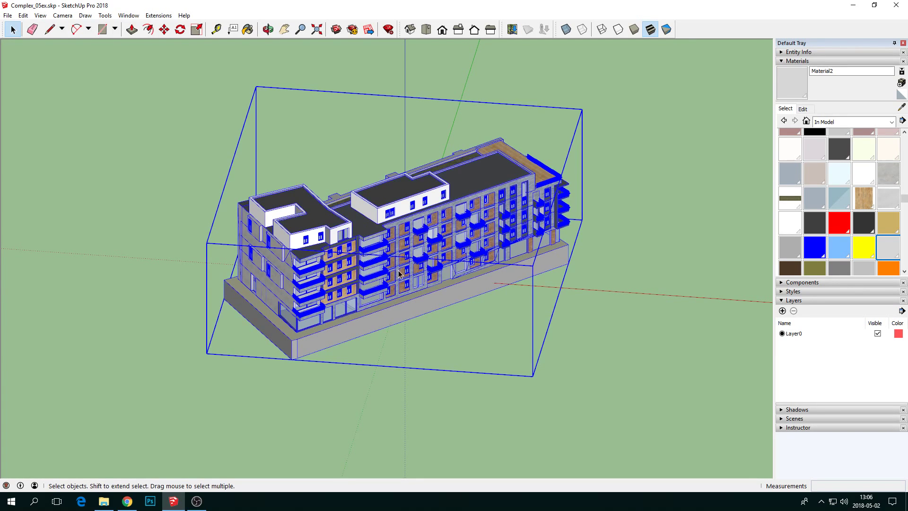
{"action": "middle_click_drag", "start_coordinate": [400, 273], "coordinate": [277, 297]}
{"action": "scroll", "coordinate": [232, 280], "scroll_direction": "up", "scroll_amount": 2}
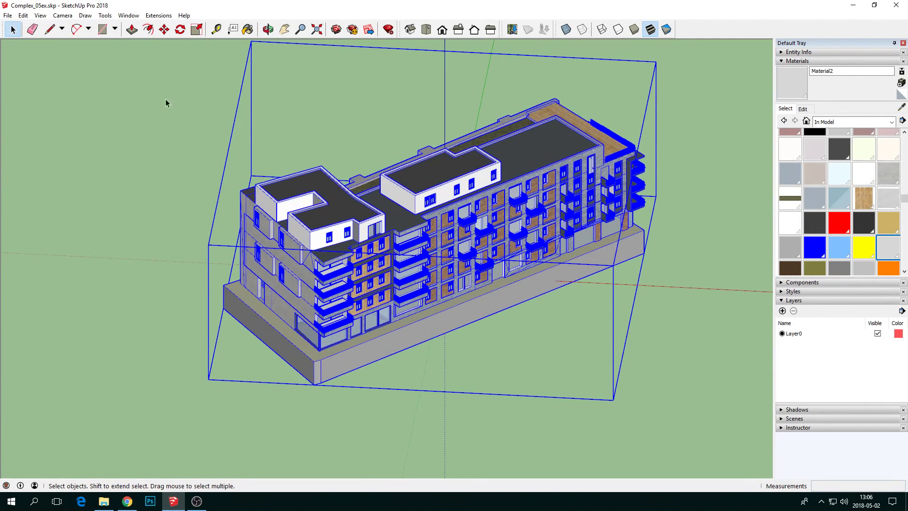
{"action": "left_click", "coordinate": [129, 15]}
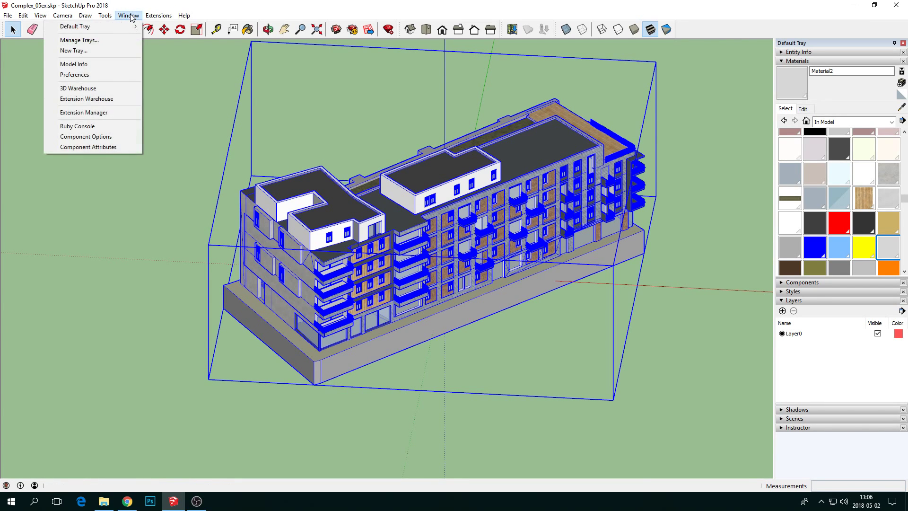
{"action": "left_click", "coordinate": [114, 64]}
{"action": "left_click_drag", "start_coordinate": [119, 54], "coordinate": [130, 83]}
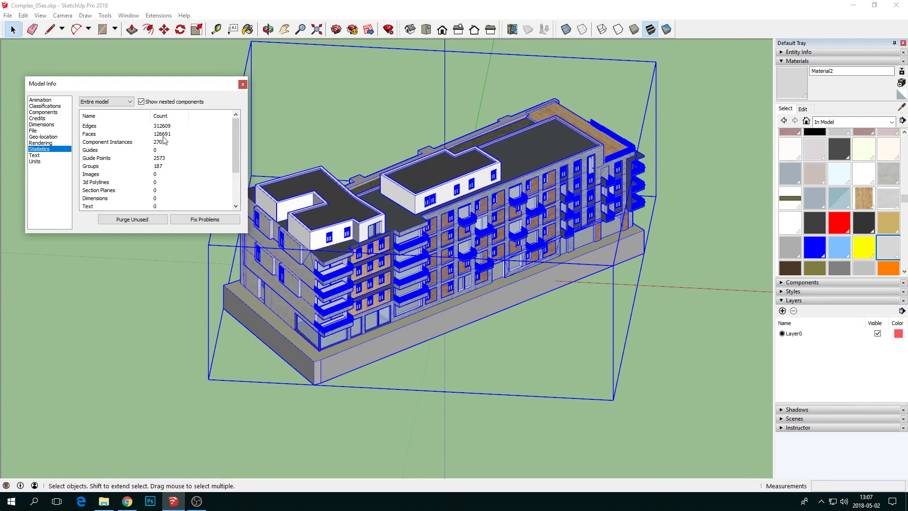
{"action": "left_click_drag", "start_coordinate": [166, 84], "coordinate": [156, 65]}
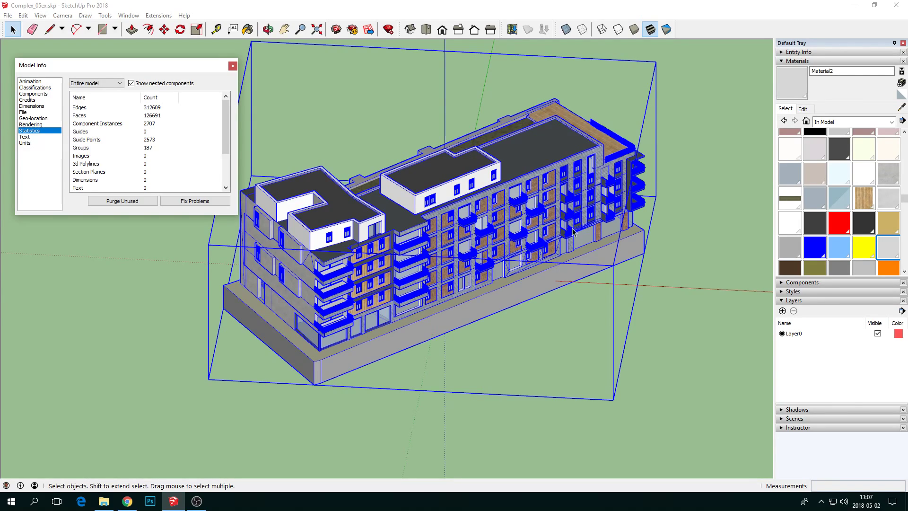
Switch the model to wireframe display and examine the furniture inside the building's corner section from above
{"action": "middle_click_drag", "start_coordinate": [422, 256], "coordinate": [331, 293]}
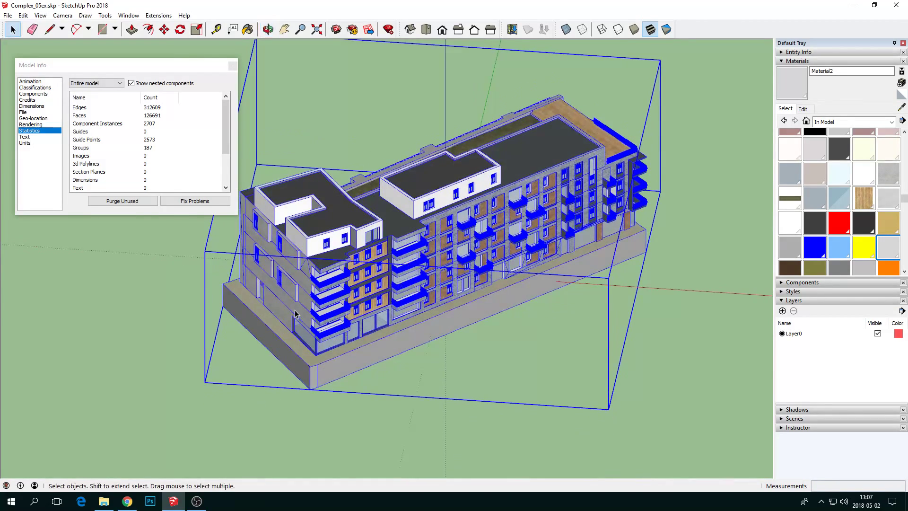
{"action": "scroll", "coordinate": [297, 304], "scroll_direction": "up", "scroll_amount": 3}
{"action": "scroll", "coordinate": [297, 303], "scroll_direction": "up", "scroll_amount": 1}
{"action": "middle_click_drag", "start_coordinate": [371, 246], "coordinate": [355, 226]}
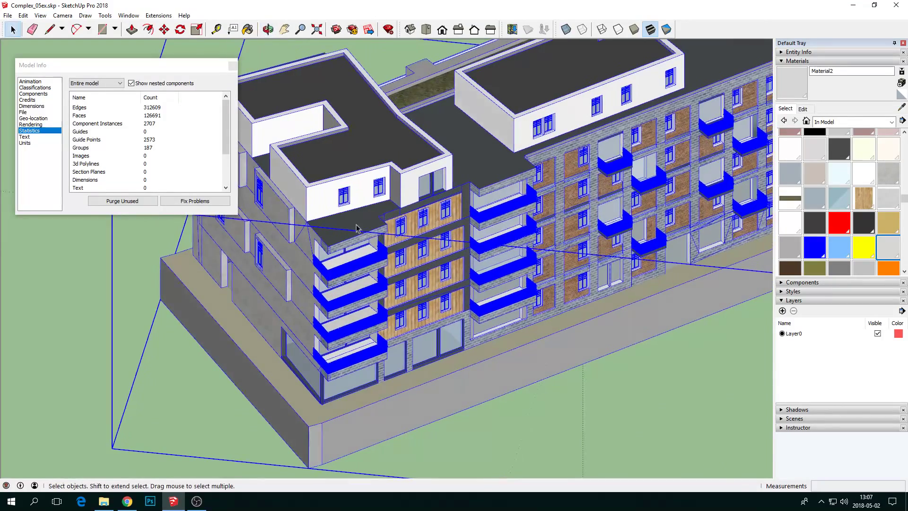
{"action": "left_click", "coordinate": [602, 30]}
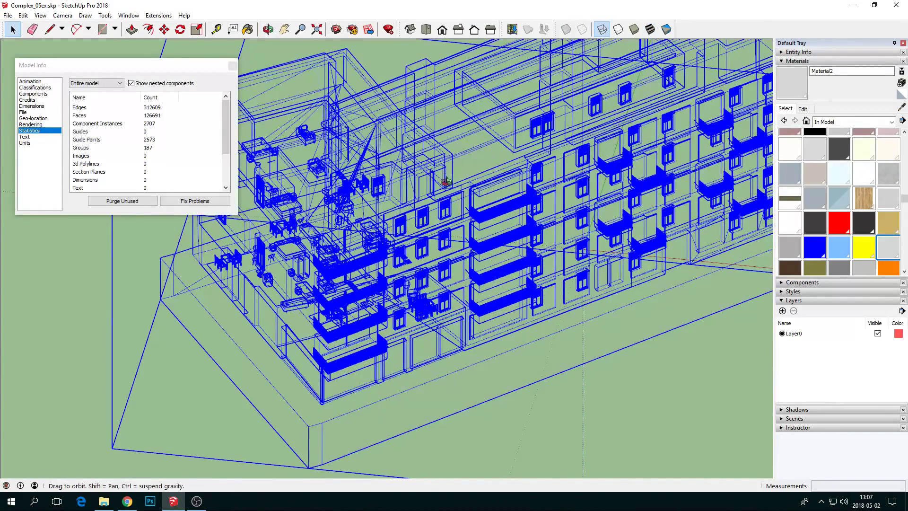
{"action": "middle_click_drag", "start_coordinate": [447, 182], "coordinate": [432, 361]}
{"action": "middle_click_drag", "start_coordinate": [425, 405], "coordinate": [387, 395]}
{"action": "scroll", "coordinate": [319, 129], "scroll_direction": "up", "scroll_amount": 2}
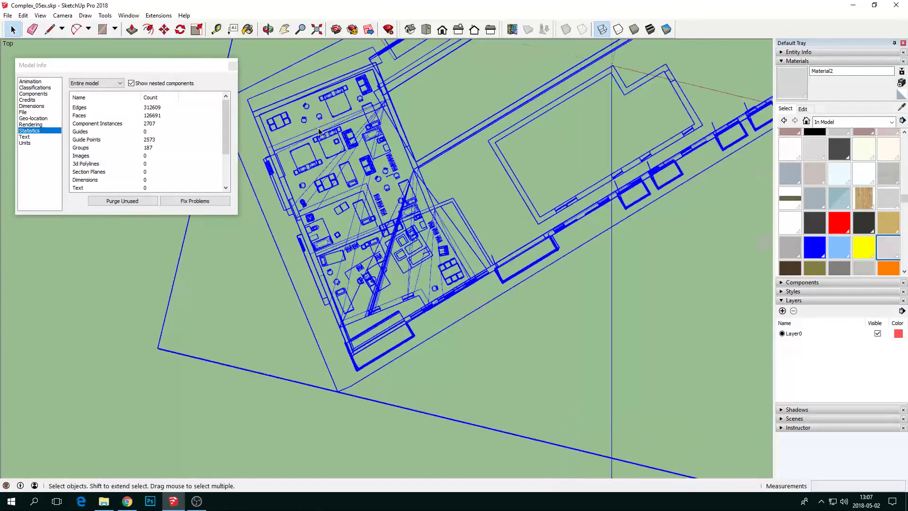
{"action": "scroll", "coordinate": [319, 131], "scroll_direction": "up", "scroll_amount": 1}
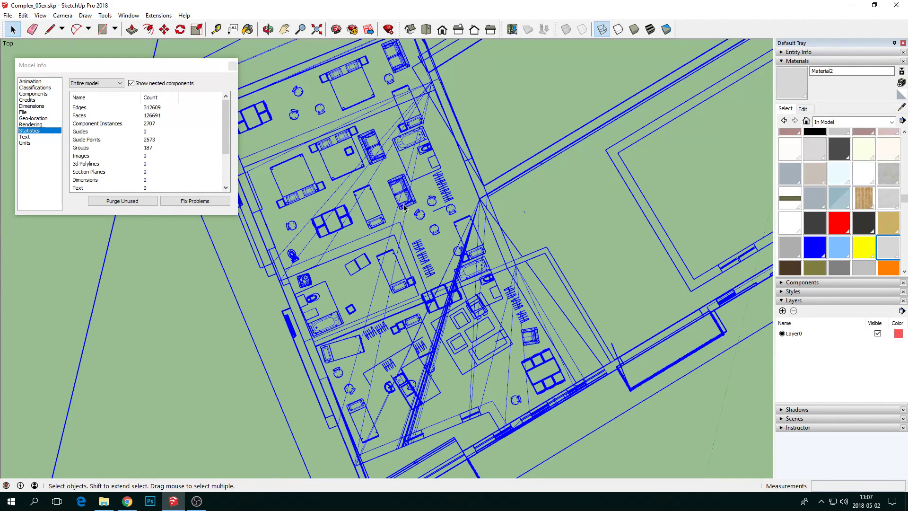
Clear the selection, then select the interior furniture group in the building's corner section and delete it
{"action": "key", "text": "ctrl+t"}
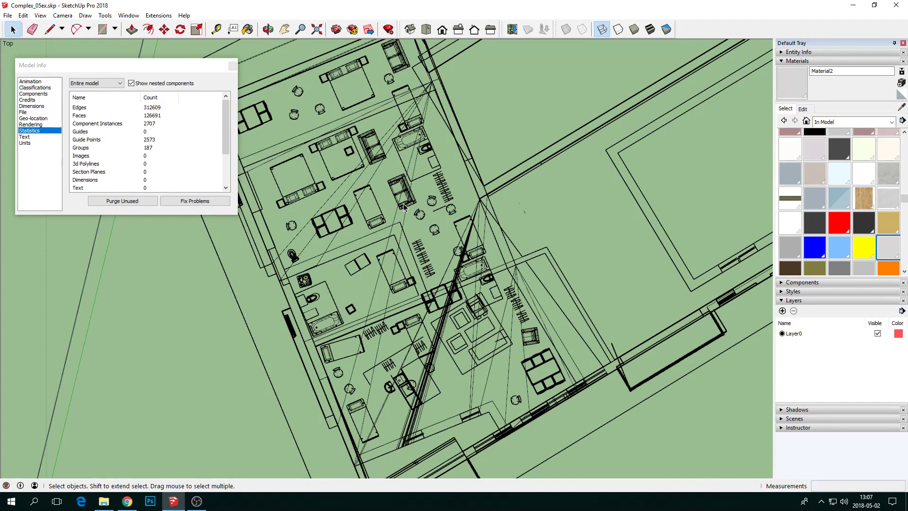
{"action": "left_click", "coordinate": [404, 207]}
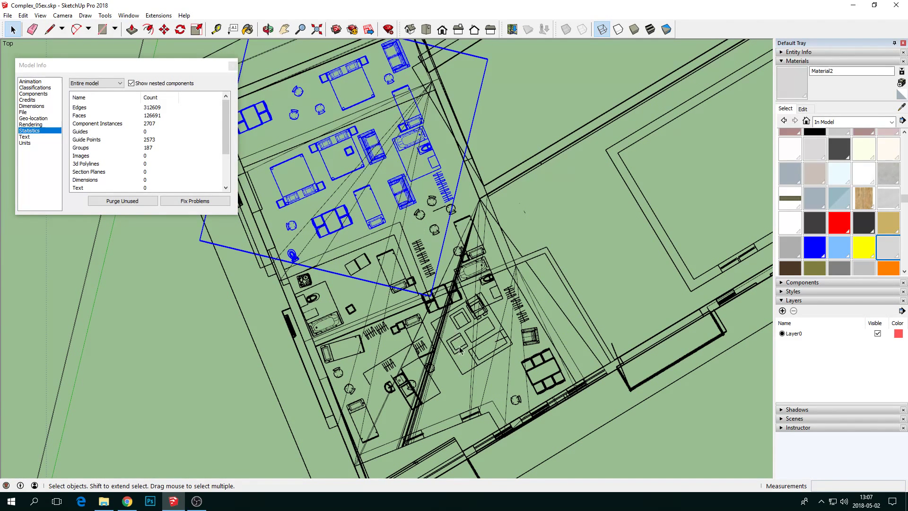
{"action": "middle_click_drag", "start_coordinate": [462, 353], "coordinate": [306, 247]}
{"action": "scroll", "coordinate": [307, 247], "scroll_direction": "down", "scroll_amount": 5}
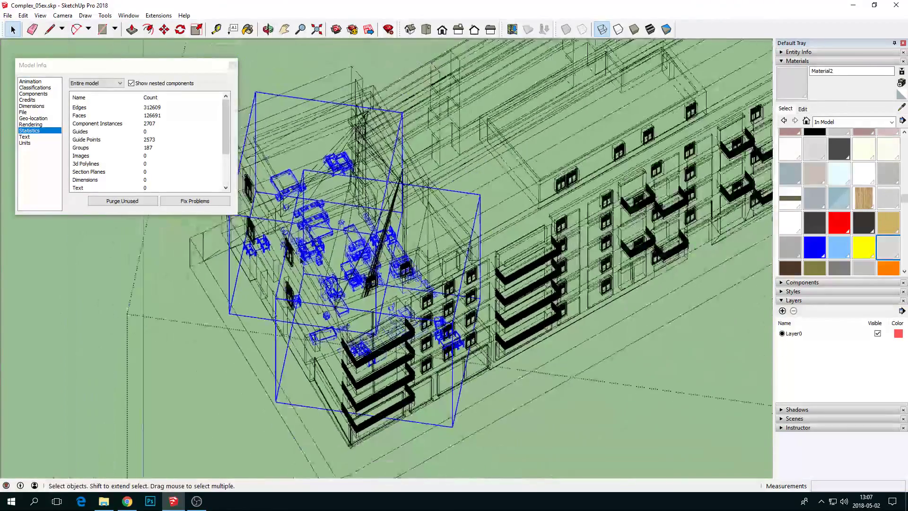
{"action": "scroll", "coordinate": [328, 294], "scroll_direction": "up", "scroll_amount": 3}
{"action": "scroll", "coordinate": [328, 294], "scroll_direction": "up", "scroll_amount": 2}
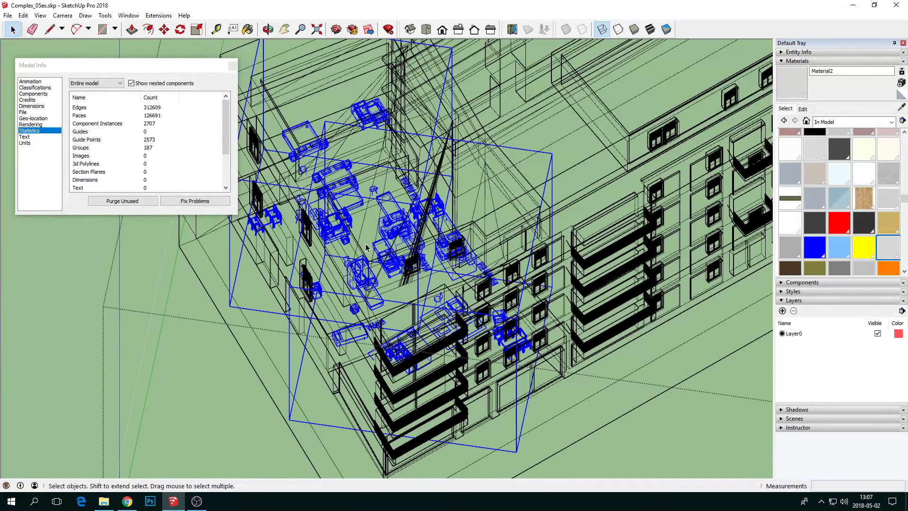
{"action": "key", "text": "Delete"}
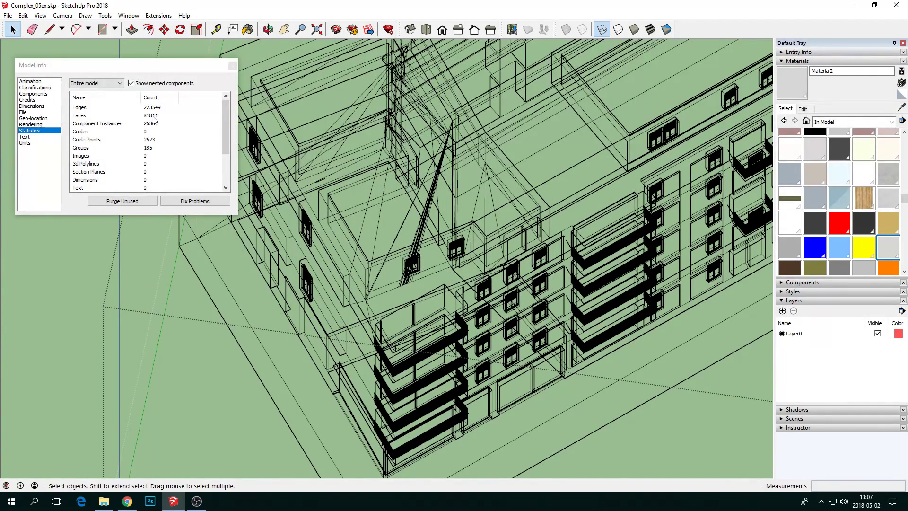
Examine the remaining interior walls and model origin in wireframe from the top and at an angle
{"action": "middle_click_drag", "start_coordinate": [415, 279], "coordinate": [364, 270]}
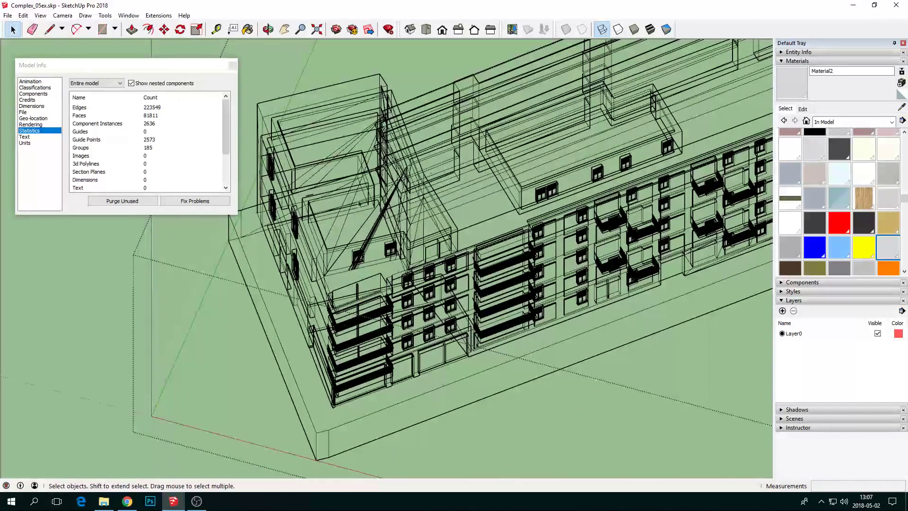
{"action": "left_click", "coordinate": [427, 29]}
{"action": "scroll", "coordinate": [338, 370], "scroll_direction": "down", "scroll_amount": 5}
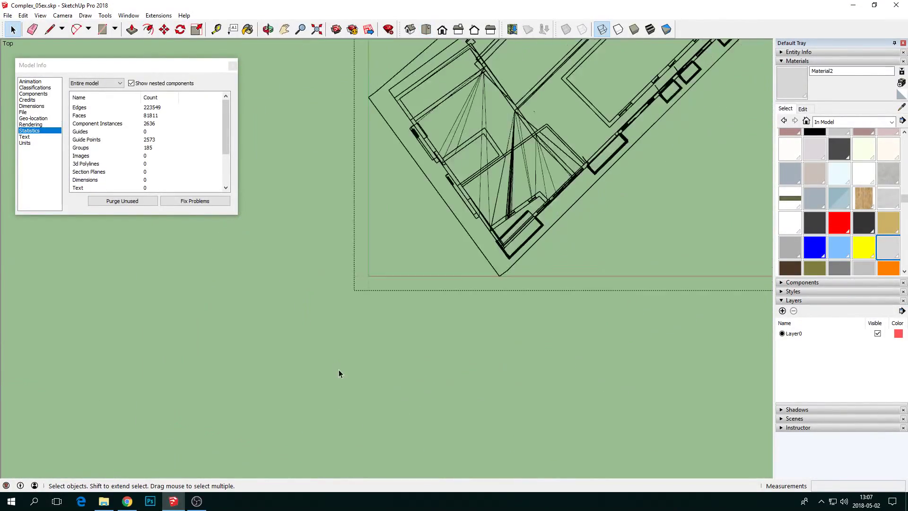
{"action": "scroll", "coordinate": [496, 160], "scroll_direction": "up", "scroll_amount": 1}
{"action": "scroll", "coordinate": [497, 164], "scroll_direction": "up", "scroll_amount": 3}
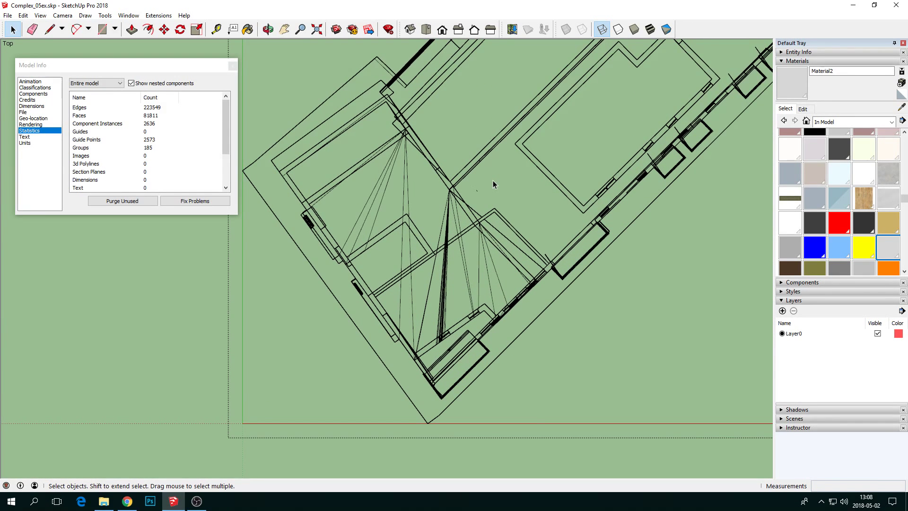
{"action": "scroll", "coordinate": [245, 331], "scroll_direction": "down", "scroll_amount": 2}
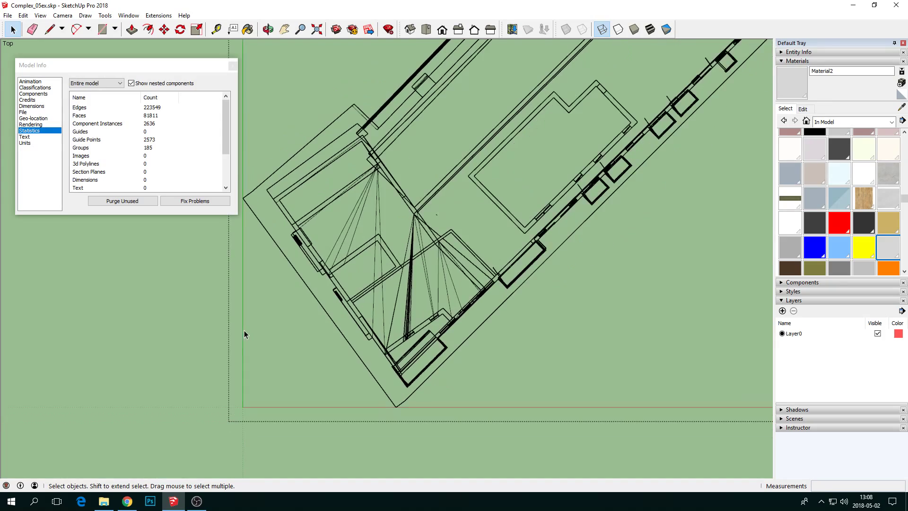
{"action": "scroll", "coordinate": [397, 249], "scroll_direction": "up", "scroll_amount": 1}
{"action": "middle_click_drag", "start_coordinate": [397, 251], "coordinate": [372, 142]}
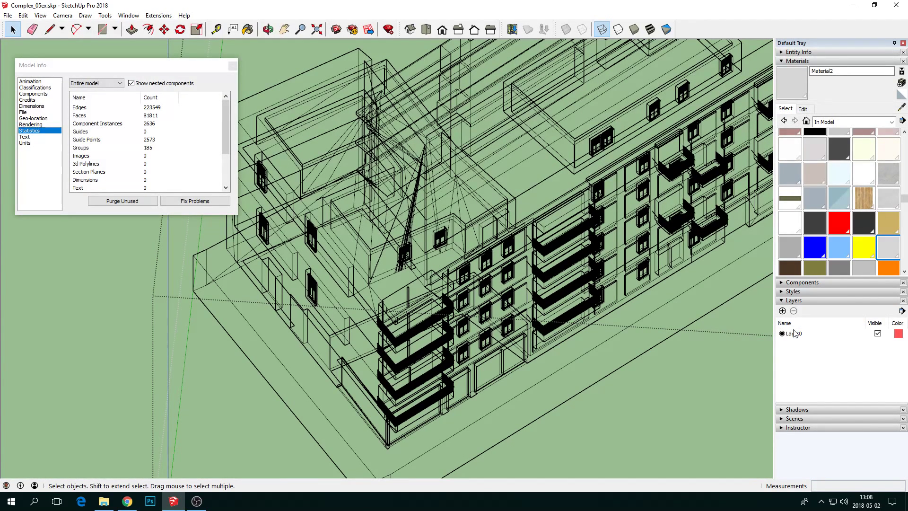
Examine the dense railing geometry of the corner balconies up close in wireframe
{"action": "scroll", "coordinate": [421, 426], "scroll_direction": "up", "scroll_amount": 4}
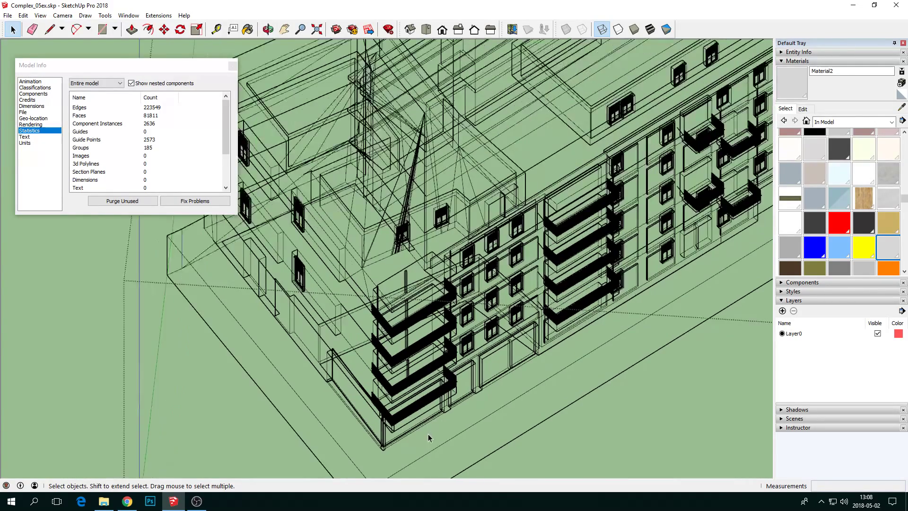
{"action": "middle_click_drag", "start_coordinate": [424, 430], "coordinate": [414, 445]}
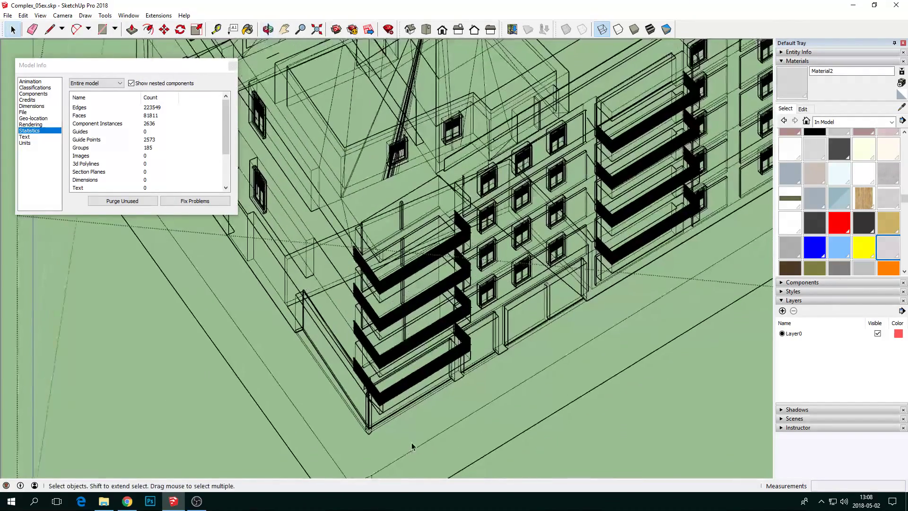
{"action": "scroll", "coordinate": [400, 407], "scroll_direction": "up", "scroll_amount": 3}
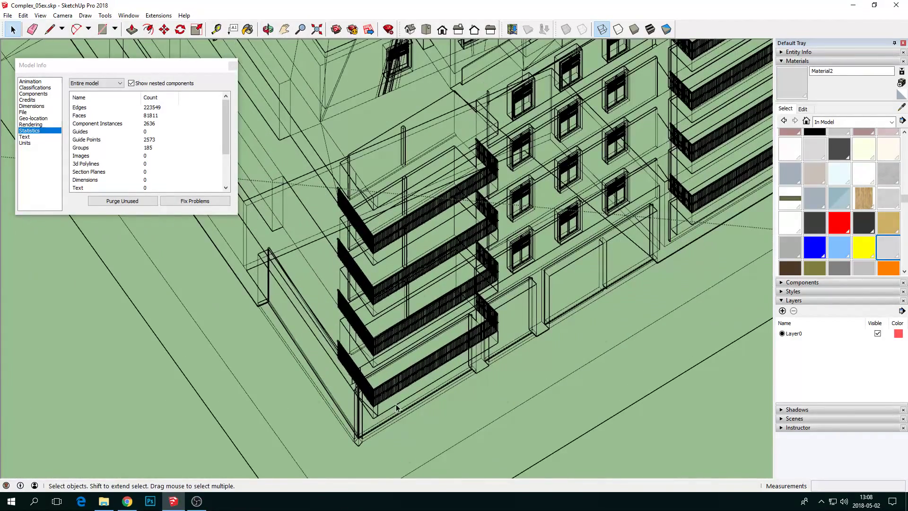
{"action": "scroll", "coordinate": [396, 405], "scroll_direction": "up", "scroll_amount": 2}
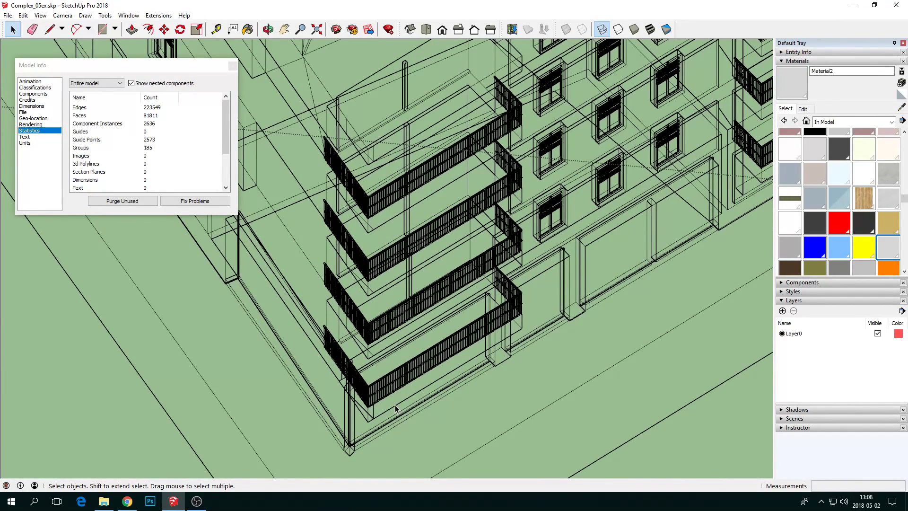
{"action": "scroll", "coordinate": [396, 406], "scroll_direction": "up", "scroll_amount": 1}
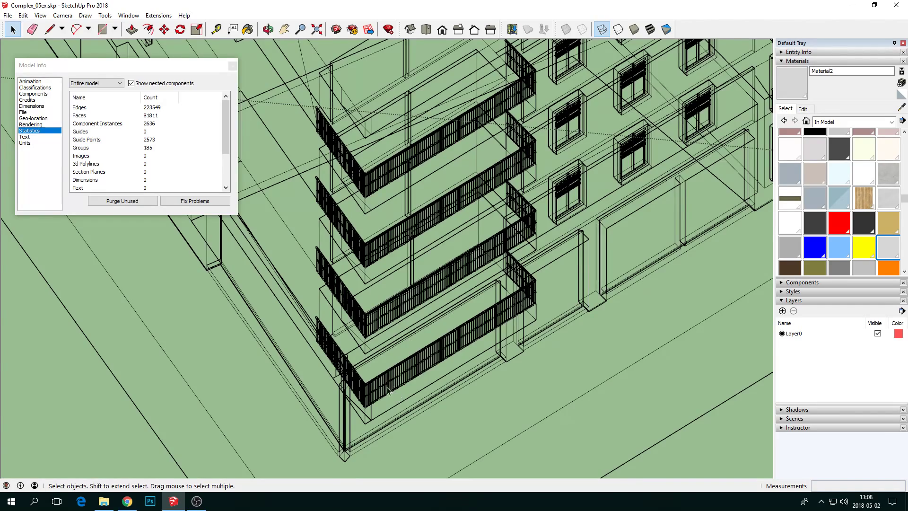
{"action": "scroll", "coordinate": [397, 392], "scroll_direction": "up", "scroll_amount": 3}
{"action": "scroll", "coordinate": [387, 390], "scroll_direction": "up", "scroll_amount": 2}
{"action": "middle_click_drag", "start_coordinate": [385, 390], "coordinate": [339, 294]}
{"action": "scroll", "coordinate": [258, 333], "scroll_direction": "down", "scroll_amount": 2}
{"action": "scroll", "coordinate": [259, 332], "scroll_direction": "down", "scroll_amount": 2}
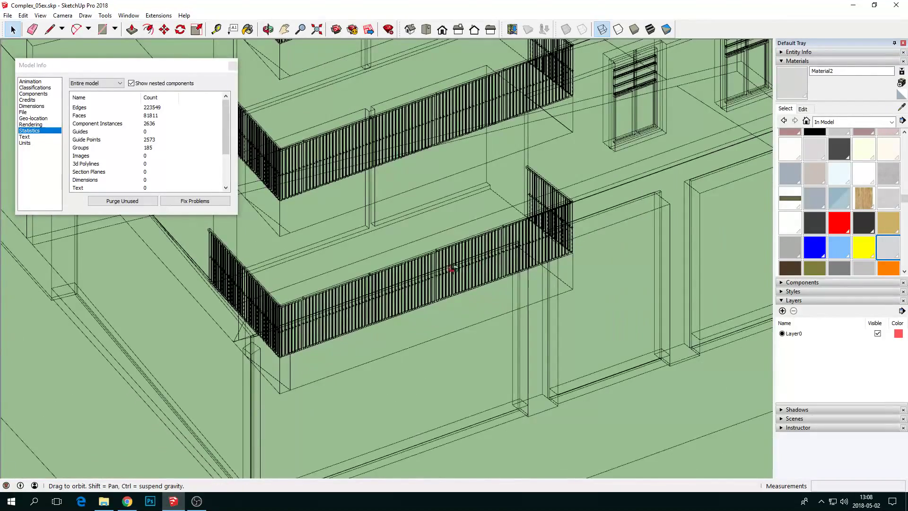
{"action": "mouse_move", "coordinate": [488, 272]}
{"action": "middle_mouse_down"}
{"action": "mouse_move", "coordinate": [199, 272]}
{"action": "mouse_move", "coordinate": [361, 294]}
{"action": "mouse_move", "coordinate": [494, 282]}
{"action": "middle_mouse_up"}
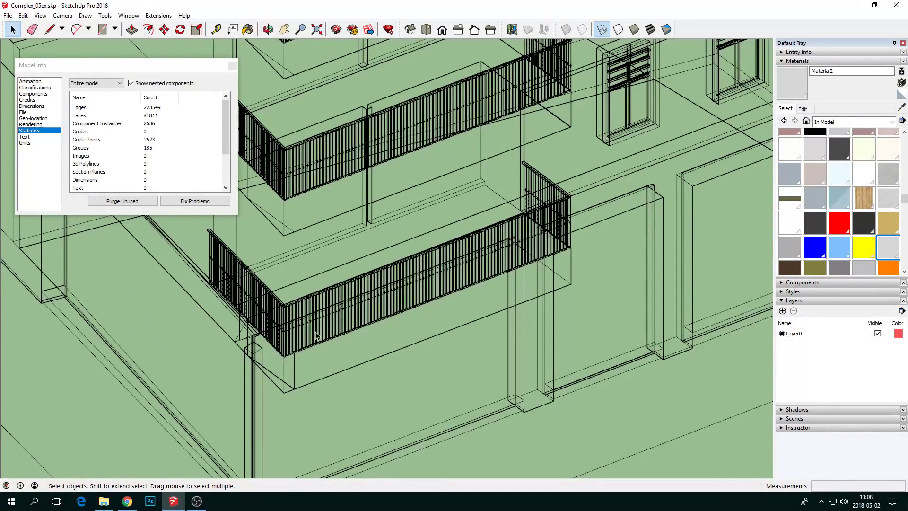
Switch the model back to shaded display with textures around the lowest corner balcony
{"action": "left_click", "coordinate": [649, 30]}
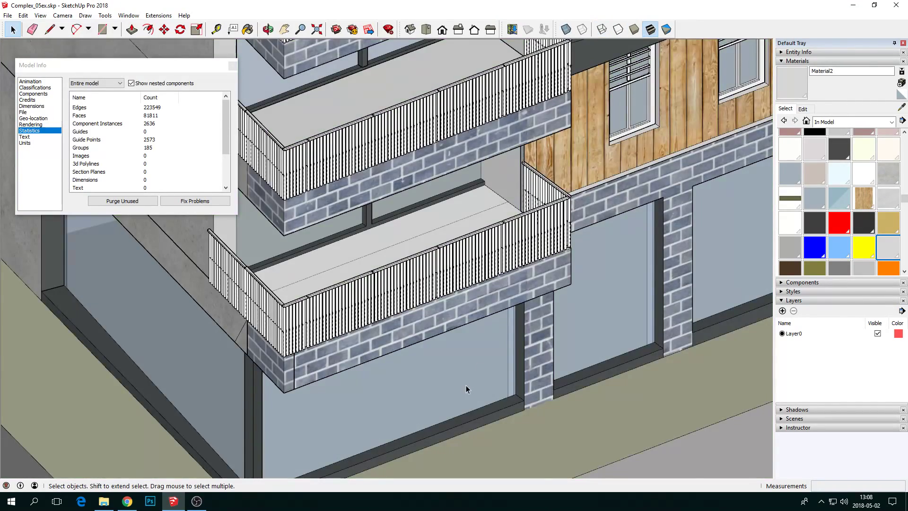
{"action": "middle_click_drag", "start_coordinate": [464, 391], "coordinate": [199, 376]}
{"action": "scroll", "coordinate": [294, 344], "scroll_direction": "up", "scroll_amount": 4}
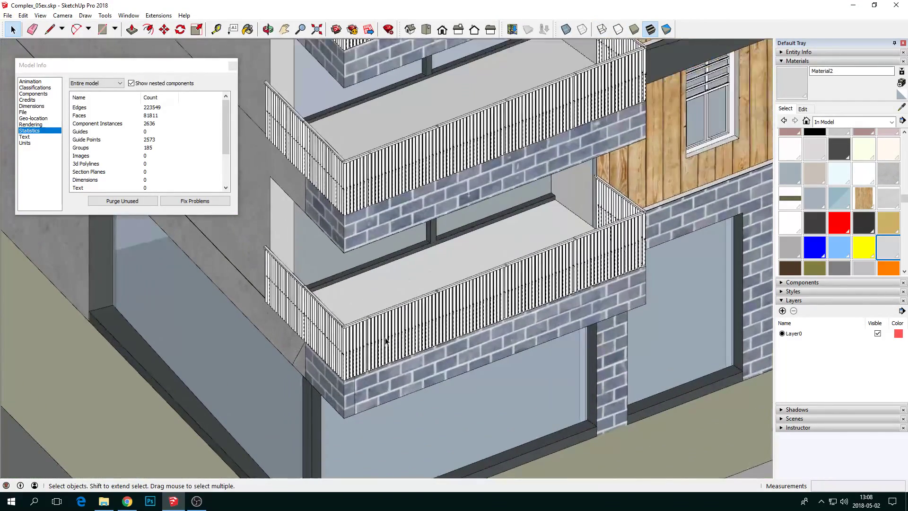
Select the railings of the four stacked corner balconies together and delete them
{"action": "left_click", "coordinate": [386, 340]}
{"action": "left_click", "coordinate": [386, 189], "text": "shift"}
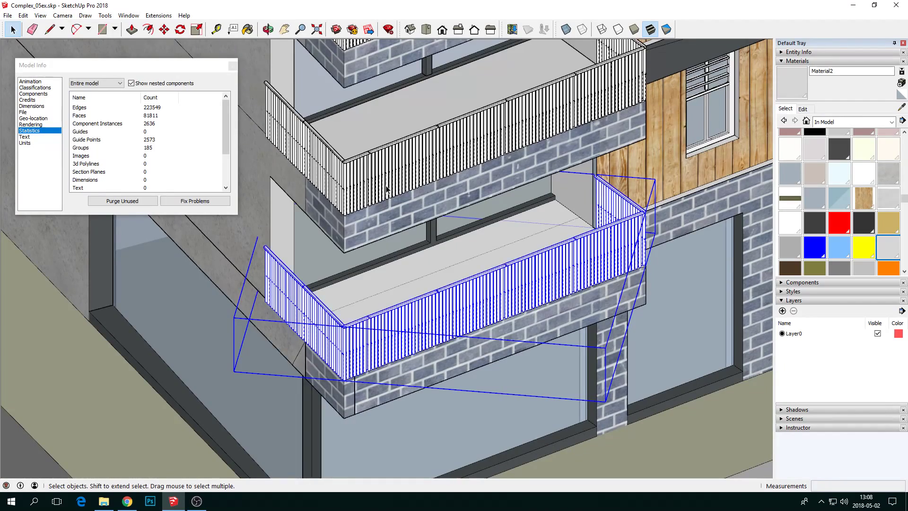
{"action": "scroll", "coordinate": [387, 395], "scroll_direction": "down", "scroll_amount": 4}
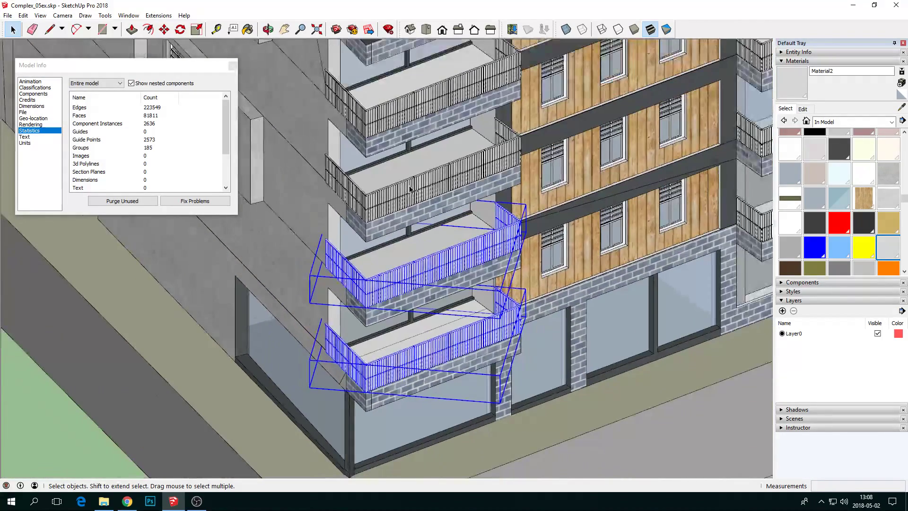
{"action": "left_click", "coordinate": [413, 189], "text": "shift"}
{"action": "left_click", "coordinate": [413, 105], "text": "shift"}
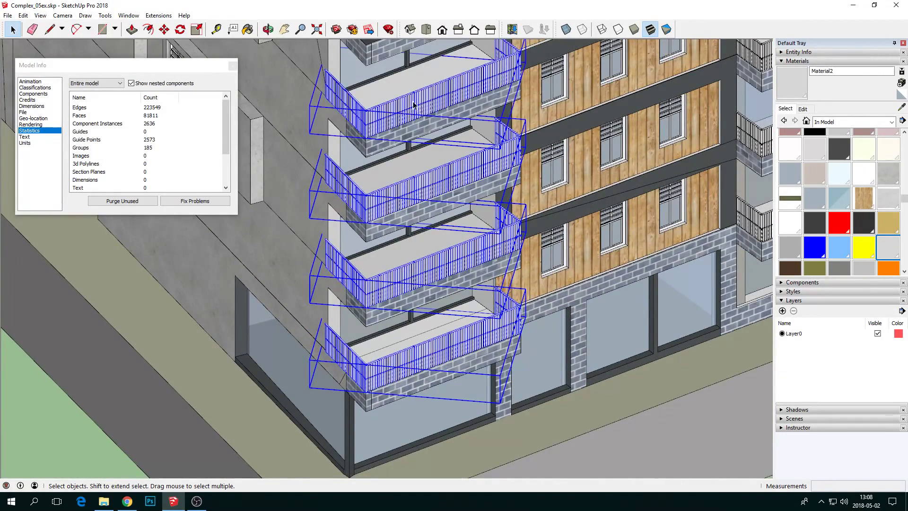
{"action": "key", "text": "Delete"}
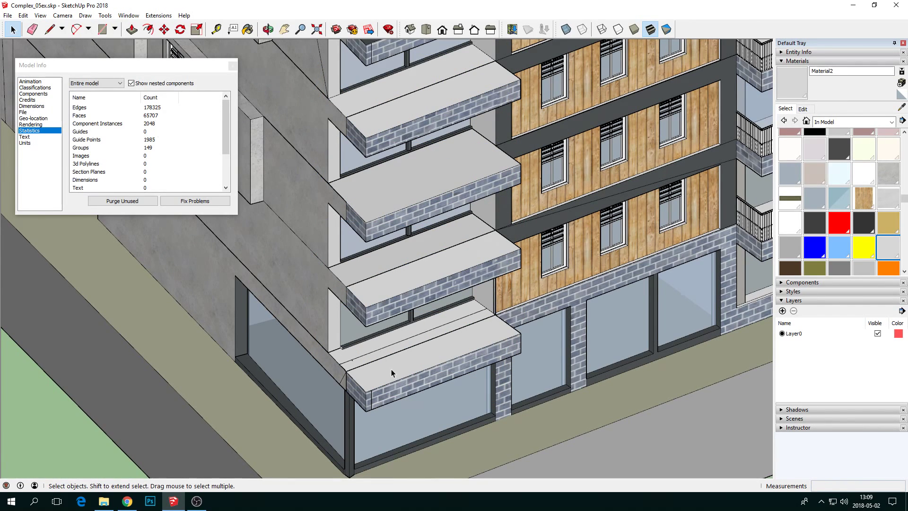
{"action": "scroll", "coordinate": [391, 369], "scroll_direction": "up", "scroll_amount": 5}
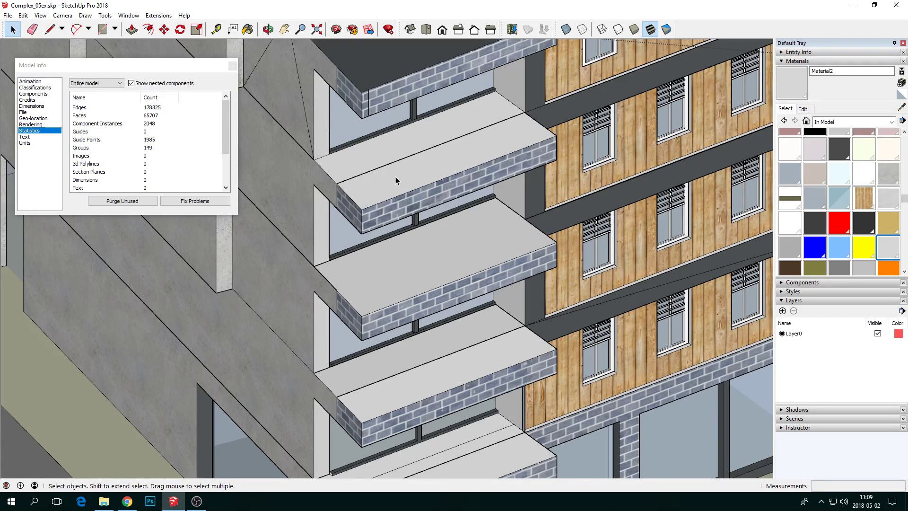
Draw vertical rectangles on the uppermost corner balcony's three open sides, the two end panels about 2.53 × 1.08 m and 1.30 × 0.99 m
{"action": "left_click", "coordinate": [102, 29]}
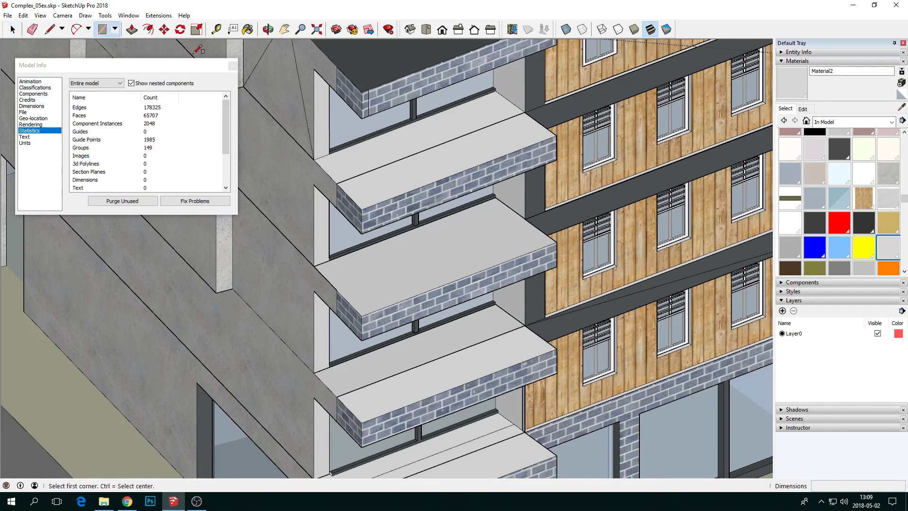
{"action": "left_click", "coordinate": [361, 209]}
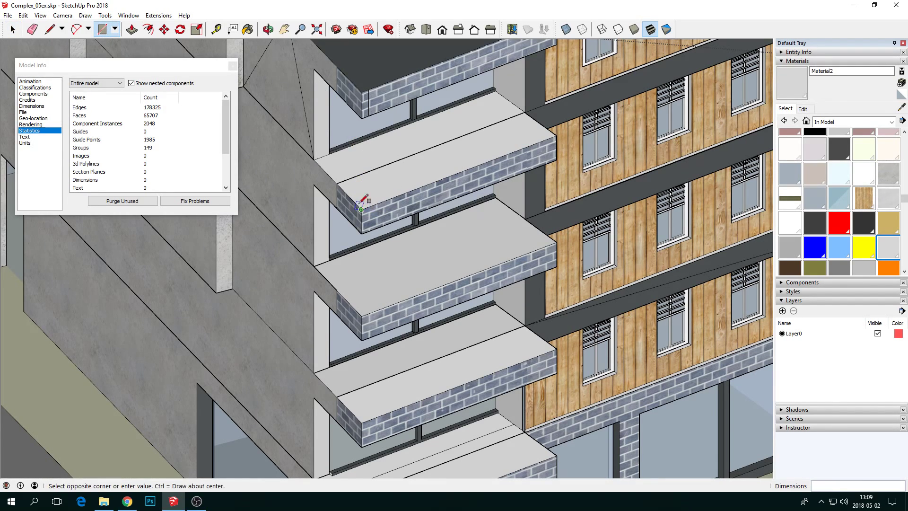
{"action": "left_click", "coordinate": [313, 126]}
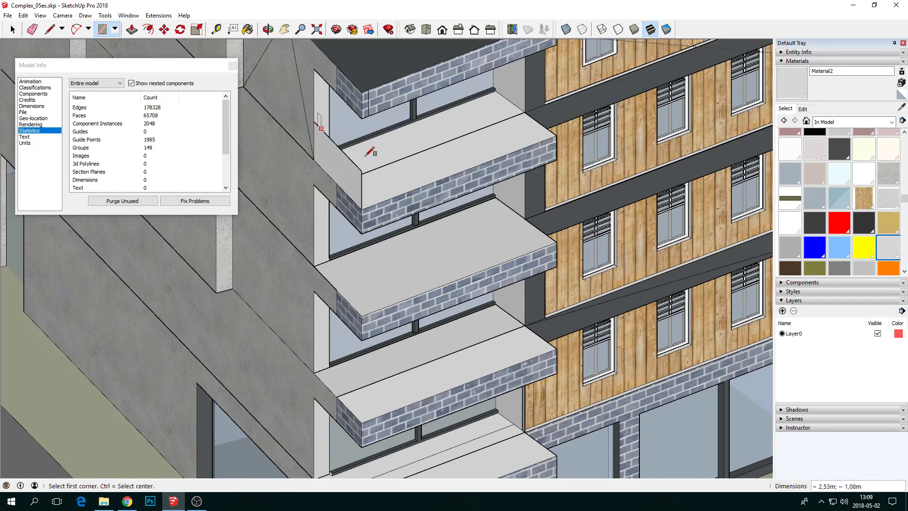
{"action": "left_click", "coordinate": [362, 171]}
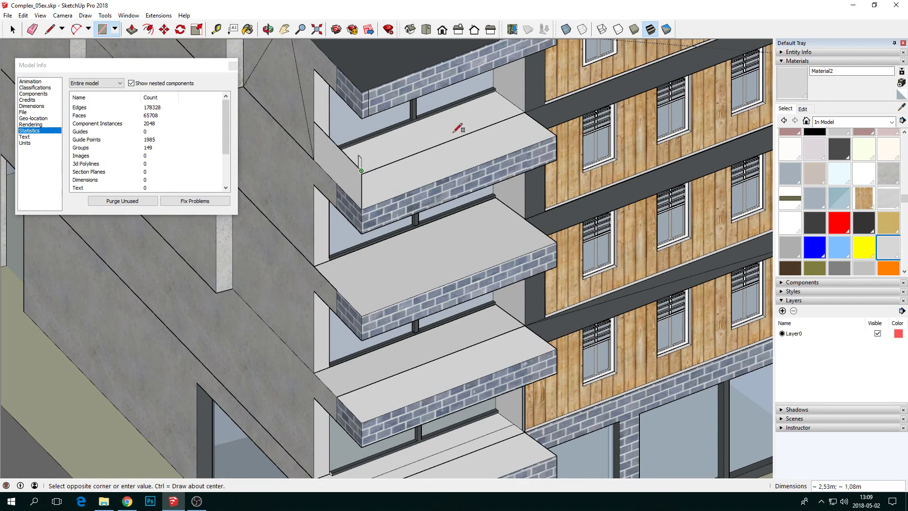
{"action": "left_click", "coordinate": [557, 136]}
{"action": "middle_click_drag", "start_coordinate": [465, 181], "coordinate": [199, 230]}
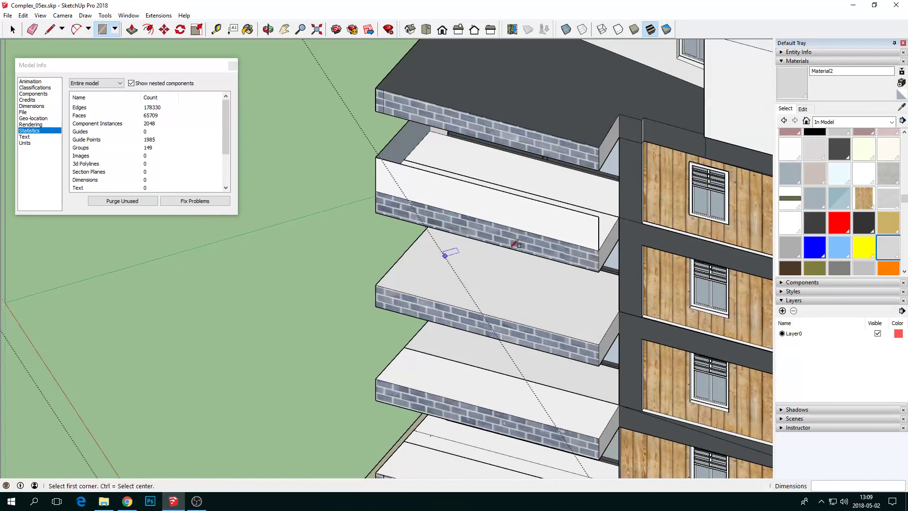
{"action": "left_click", "coordinate": [598, 250]}
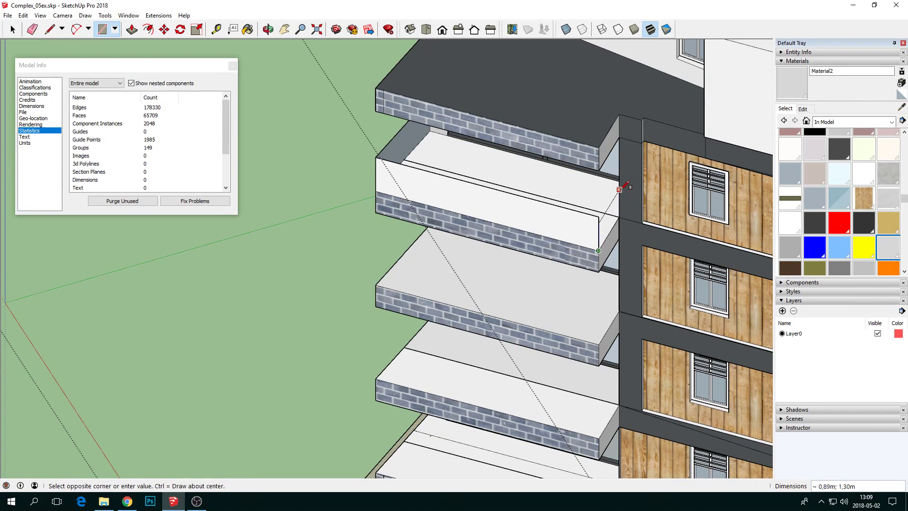
{"action": "left_click", "coordinate": [619, 189]}
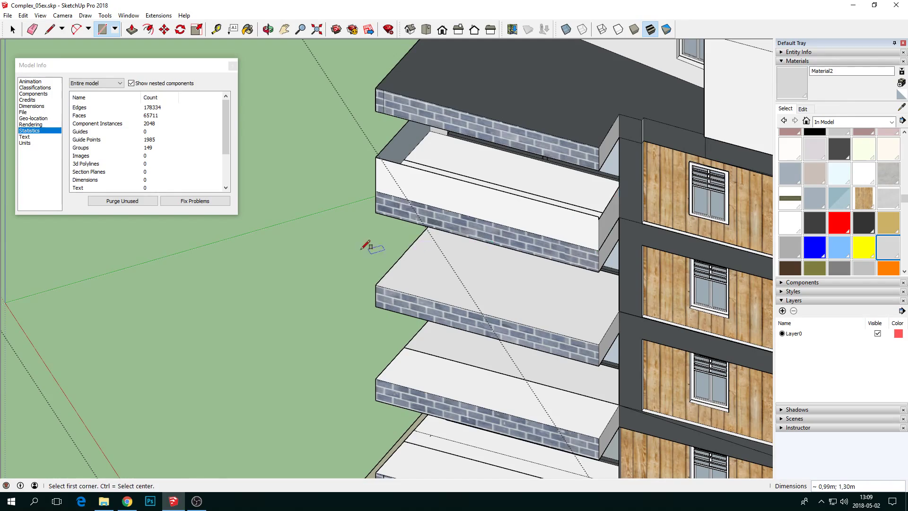
Start a new material for the flat railing panels and name it rail
{"action": "middle_click_drag", "start_coordinate": [365, 245], "coordinate": [183, 315]}
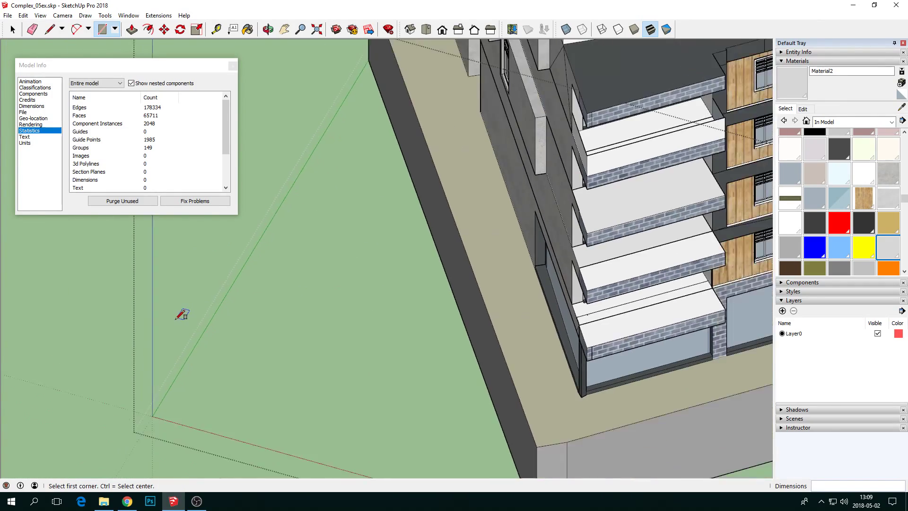
{"action": "scroll", "coordinate": [182, 315], "scroll_direction": "down", "scroll_amount": 3}
{"action": "scroll", "coordinate": [499, 254], "scroll_direction": "up", "scroll_amount": 5}
{"action": "middle_click_drag", "start_coordinate": [499, 253], "coordinate": [551, 182]}
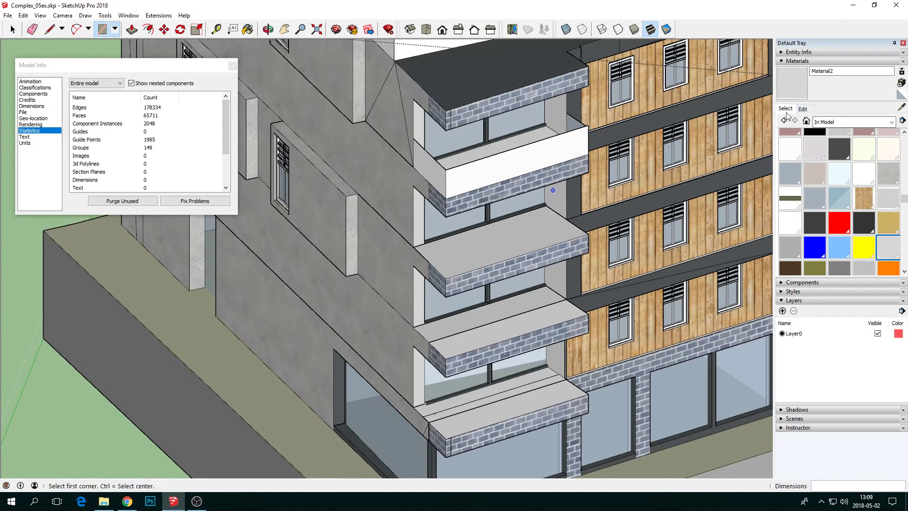
{"action": "left_click", "coordinate": [901, 82]}
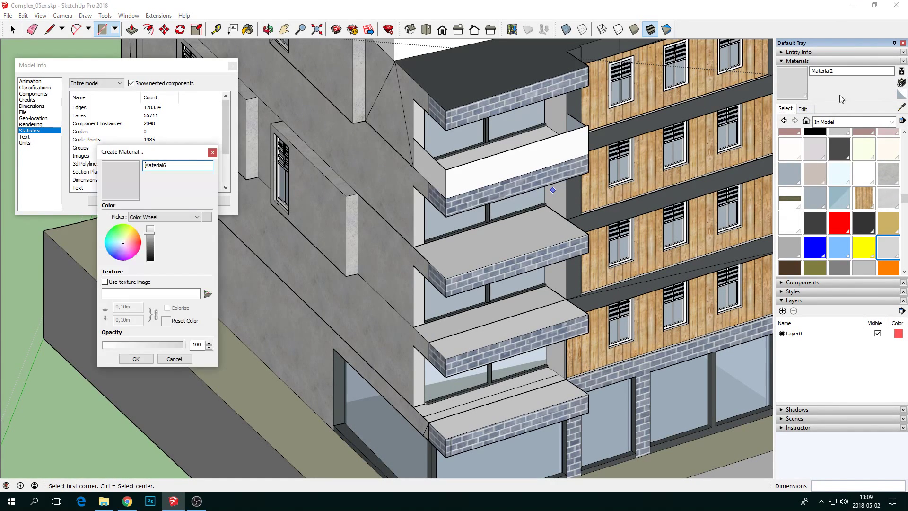
{"action": "double_click", "coordinate": [178, 166]}
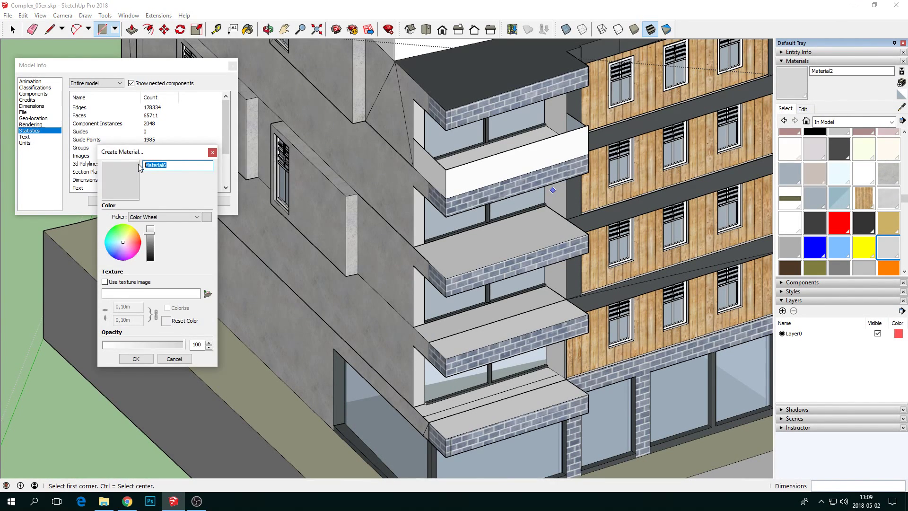
{"action": "key", "text": "BackSpace"}
{"action": "type", "text": "rail"}
Give the rail material the texture image fence_1_thumb.png with a width of 1 m and create it
{"action": "left_click", "coordinate": [207, 294]}
{"action": "left_click_drag", "start_coordinate": [240, 162], "coordinate": [214, 122]}
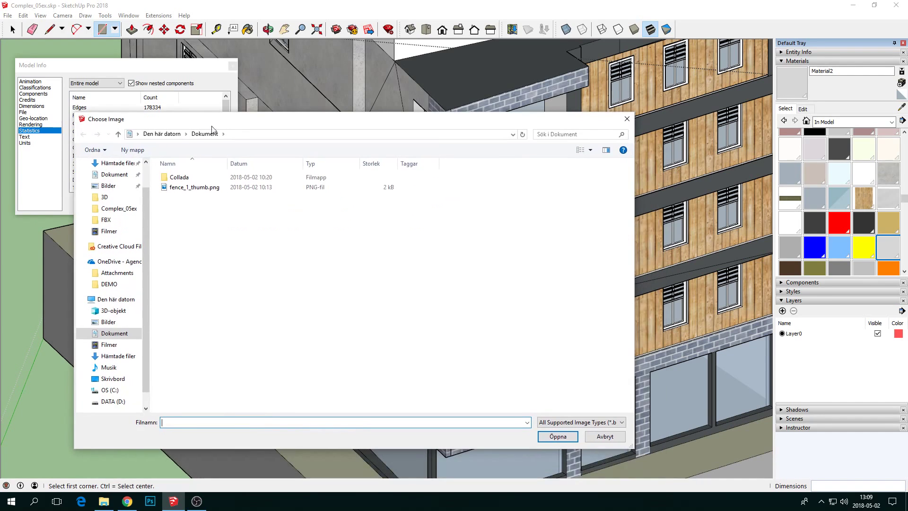
{"action": "left_click", "coordinate": [193, 189]}
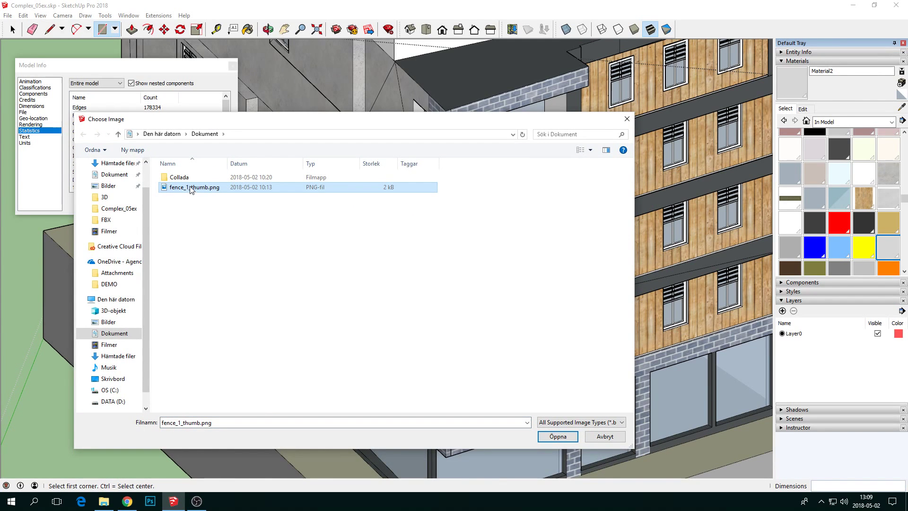
{"action": "left_click", "coordinate": [557, 435]}
{"action": "left_click_drag", "start_coordinate": [138, 307], "coordinate": [106, 307]}
{"action": "type", "text": "1"}
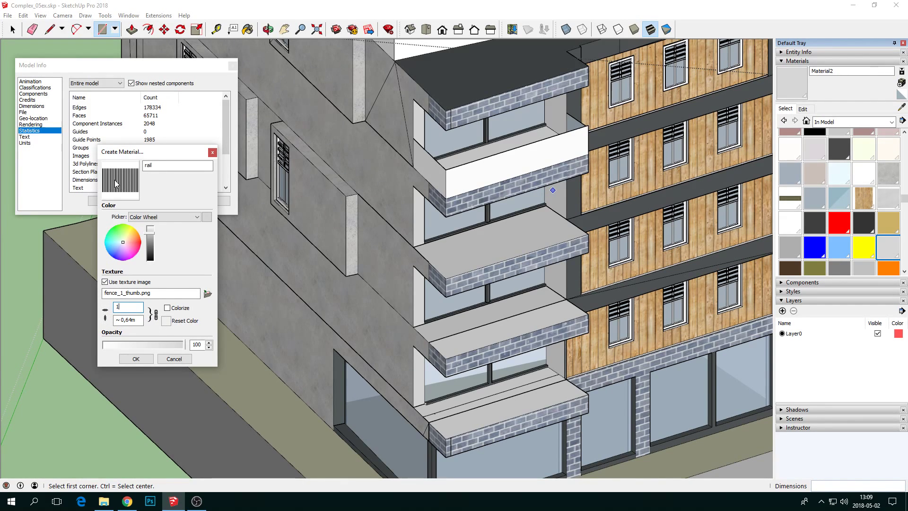
{"action": "left_click", "coordinate": [136, 359]}
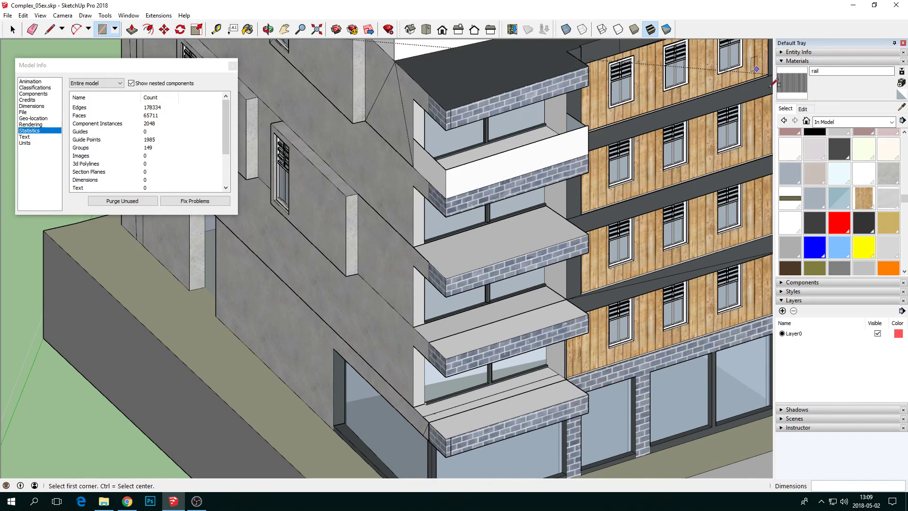
Paint the uppermost corner balcony's railing panels with the rail material
{"action": "left_click", "coordinate": [497, 166]}
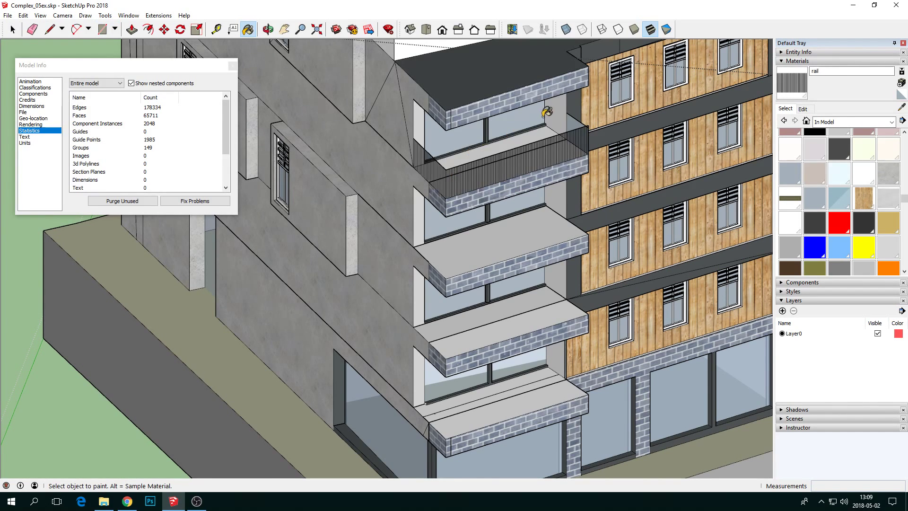
{"action": "scroll", "coordinate": [547, 112], "scroll_direction": "up", "scroll_amount": 5}
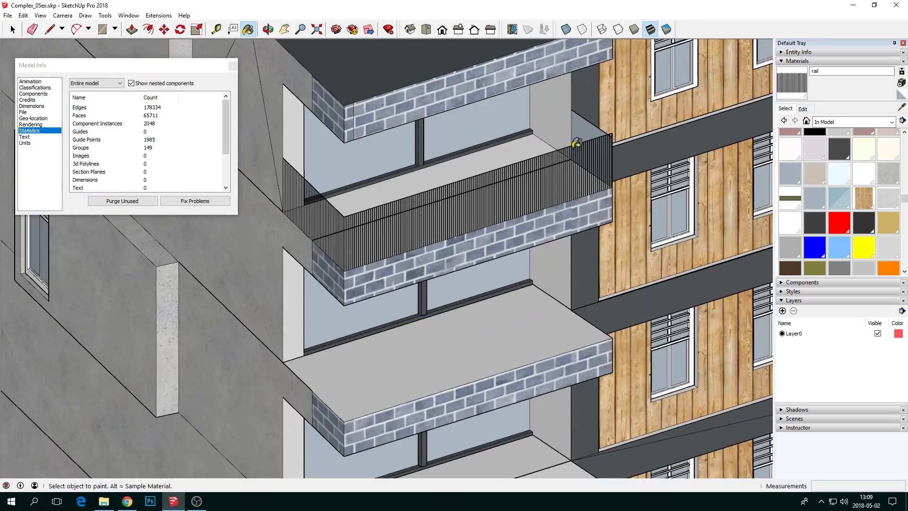
{"action": "mouse_move", "coordinate": [478, 218]}
{"action": "middle_mouse_down"}
{"action": "mouse_move", "coordinate": [492, 216]}
{"action": "mouse_move", "coordinate": [264, 260]}
{"action": "mouse_move", "coordinate": [375, 264]}
{"action": "mouse_move", "coordinate": [402, 302]}
{"action": "mouse_move", "coordinate": [217, 294]}
{"action": "mouse_move", "coordinate": [337, 291]}
{"action": "mouse_move", "coordinate": [371, 277]}
{"action": "middle_mouse_up"}
{"action": "scroll", "coordinate": [263, 260], "scroll_direction": "down", "scroll_amount": 2}
{"action": "scroll", "coordinate": [316, 246], "scroll_direction": "up", "scroll_amount": 3}
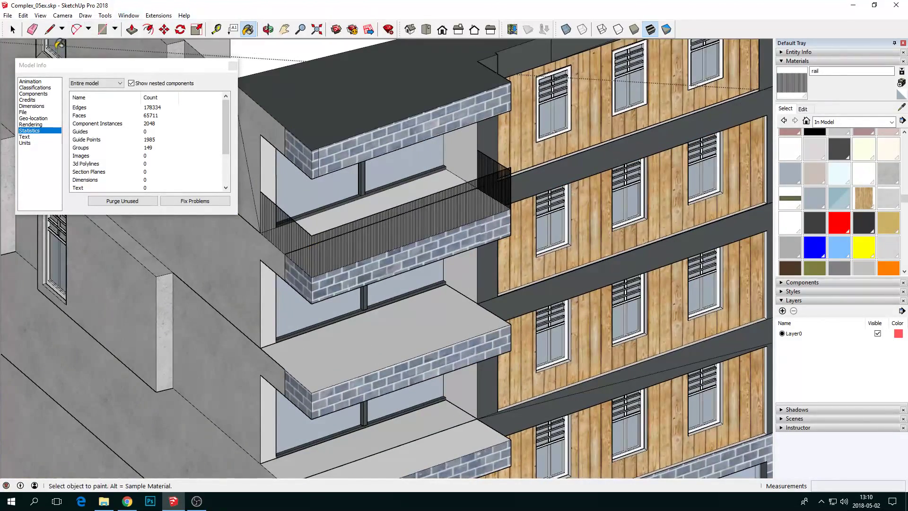
Select the three textured railing panels and copy them 3.00 m down onto the edge of the second corner balcony
{"action": "left_click", "coordinate": [13, 30]}
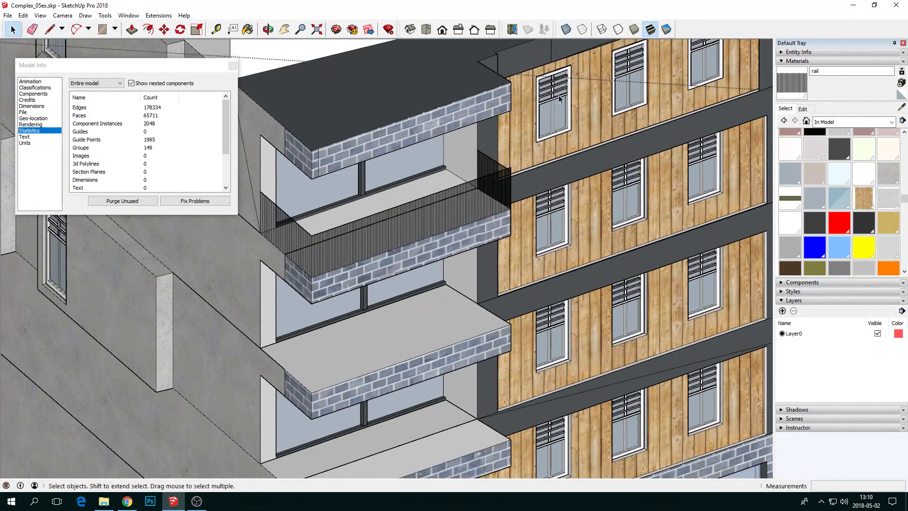
{"action": "left_click", "coordinate": [483, 171]}
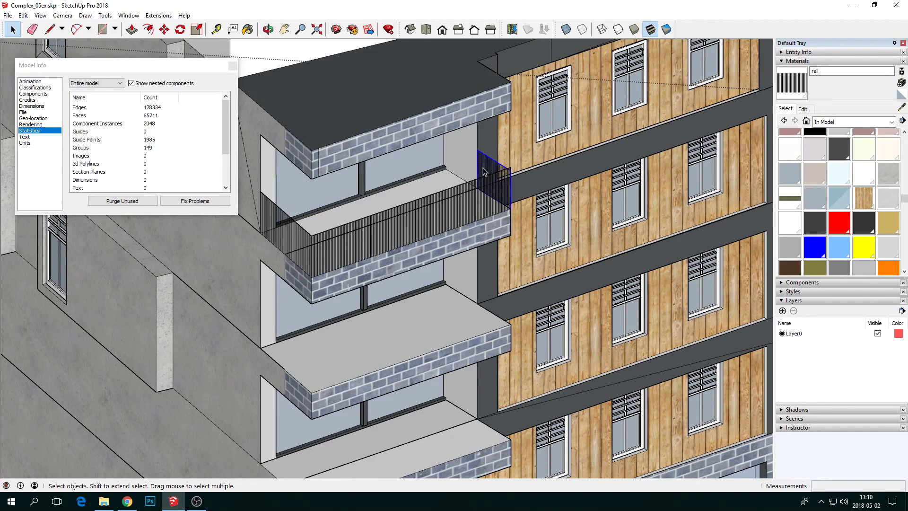
{"action": "left_click", "coordinate": [461, 203], "text": "shift"}
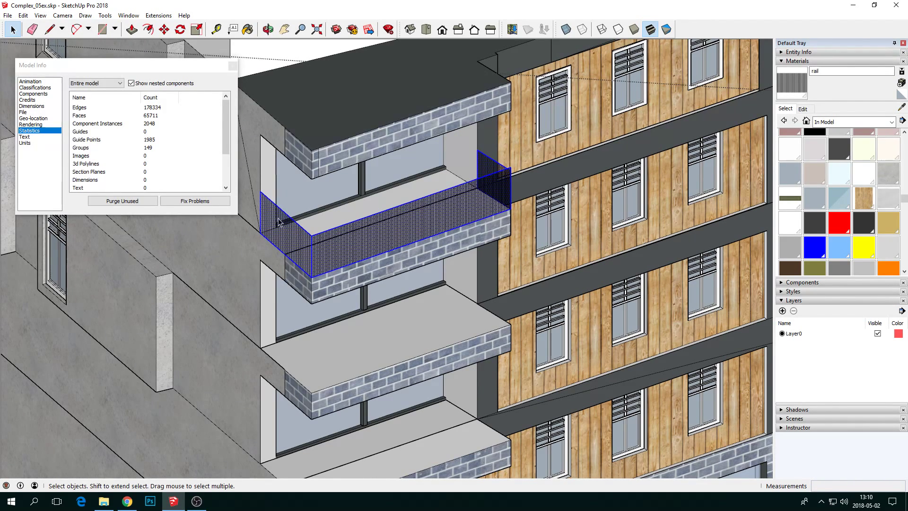
{"action": "left_click", "coordinate": [164, 30]}
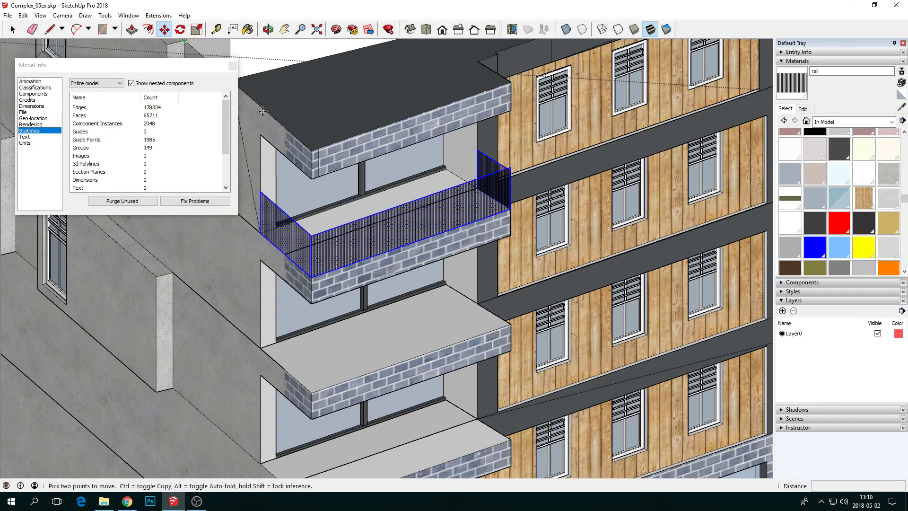
{"action": "key", "text": "ctrl"}
{"action": "left_click", "coordinate": [310, 276]}
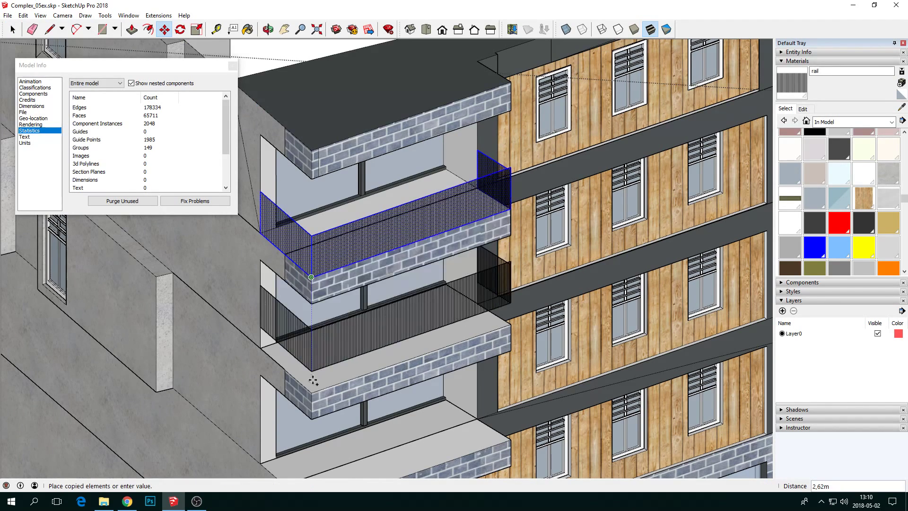
{"action": "left_click", "coordinate": [313, 388]}
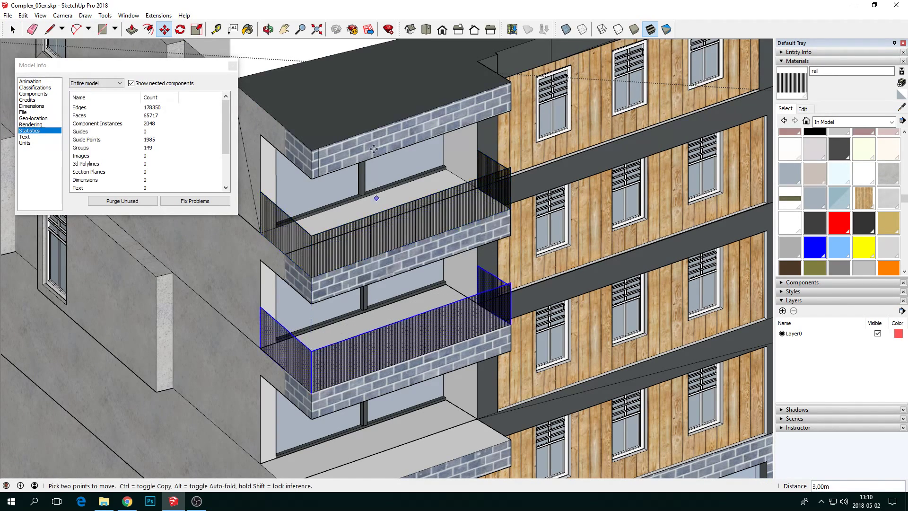
Copy the second balcony's railing panels down onto the front corner of the third corner balcony
{"action": "scroll", "coordinate": [373, 150], "scroll_direction": "down", "scroll_amount": 2}
{"action": "key", "text": "ctrl"}
{"action": "left_click", "coordinate": [327, 332]}
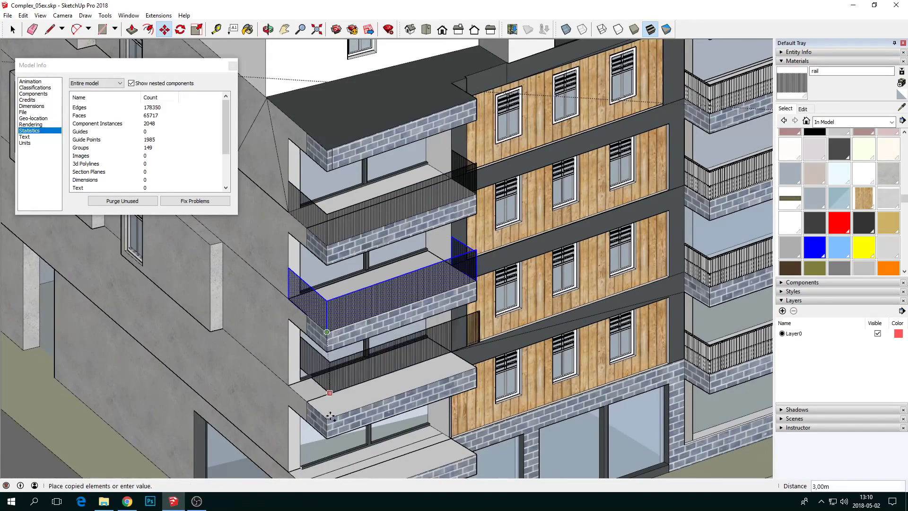
{"action": "left_click", "coordinate": [329, 418]}
Copy the third balcony's railing panels down onto the front corner of the lowest corner balcony
{"action": "scroll", "coordinate": [331, 425], "scroll_direction": "up", "scroll_amount": 2}
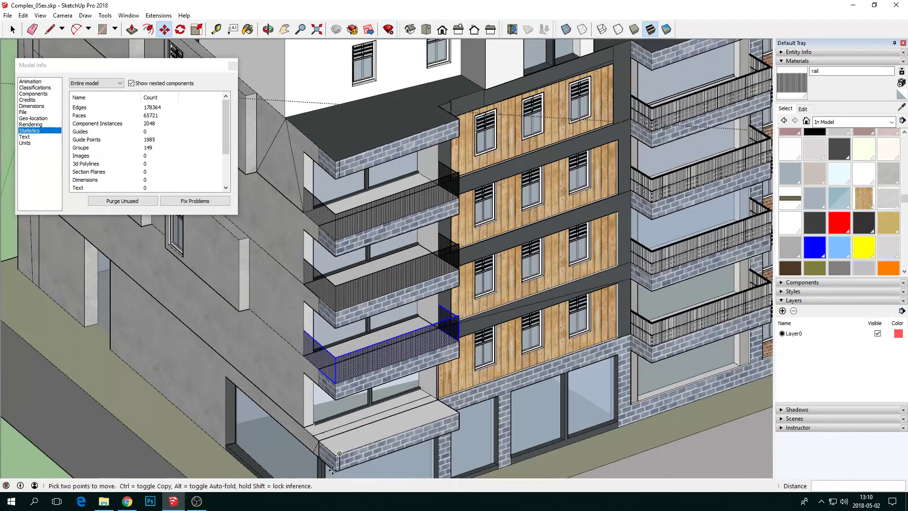
{"action": "scroll", "coordinate": [335, 461], "scroll_direction": "up", "scroll_amount": 2}
{"action": "scroll", "coordinate": [336, 461], "scroll_direction": "up", "scroll_amount": 1}
{"action": "key", "text": "ctrl"}
{"action": "left_click", "coordinate": [336, 325]}
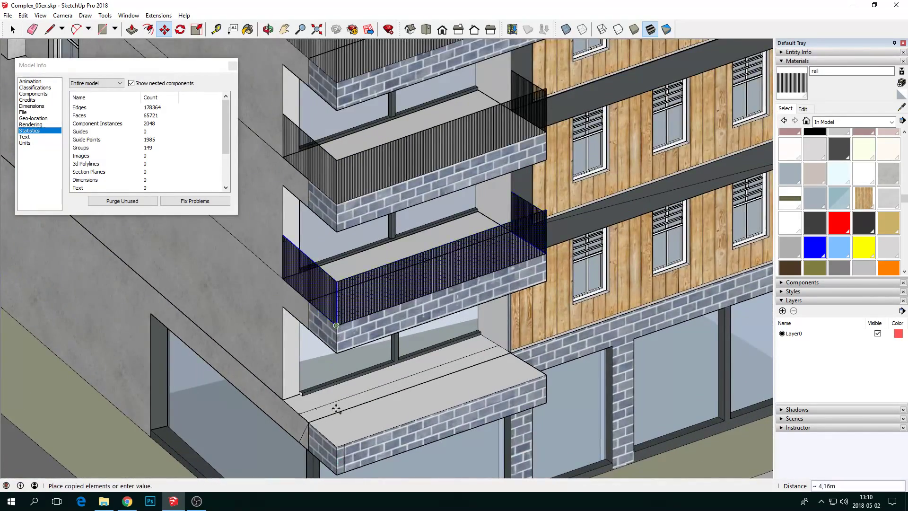
{"action": "left_click", "coordinate": [336, 443]}
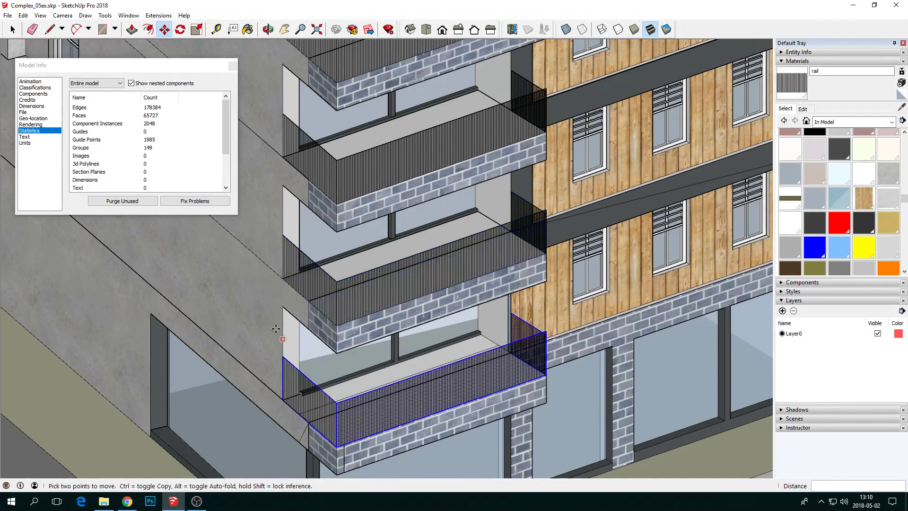
Examine the remaining detailed balcony railings along the street facade and the windows of the wood-clad section
{"action": "scroll", "coordinate": [275, 323], "scroll_direction": "down", "scroll_amount": 2}
{"action": "scroll", "coordinate": [275, 323], "scroll_direction": "down", "scroll_amount": 5}
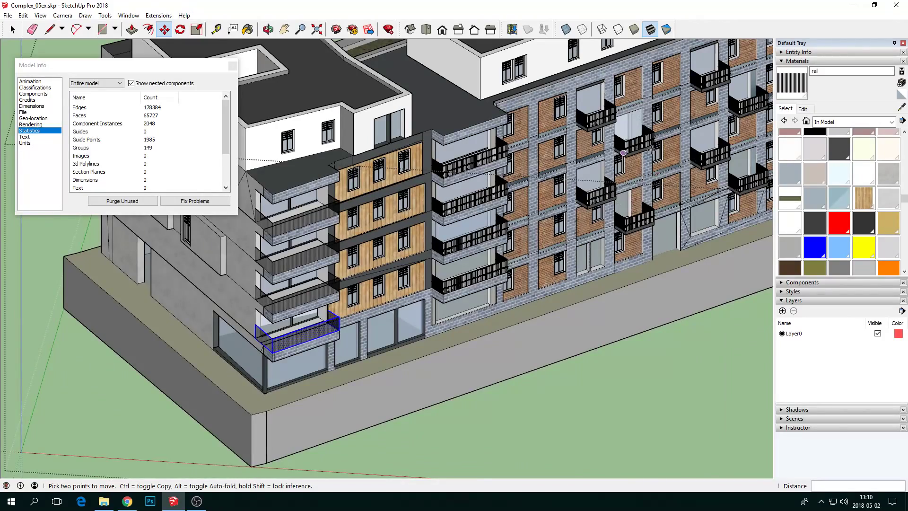
{"action": "scroll", "coordinate": [648, 135], "scroll_direction": "up", "scroll_amount": 5}
{"action": "middle_click_drag", "start_coordinate": [539, 187], "coordinate": [584, 241]}
{"action": "scroll", "coordinate": [584, 241], "scroll_direction": "down", "scroll_amount": 6}
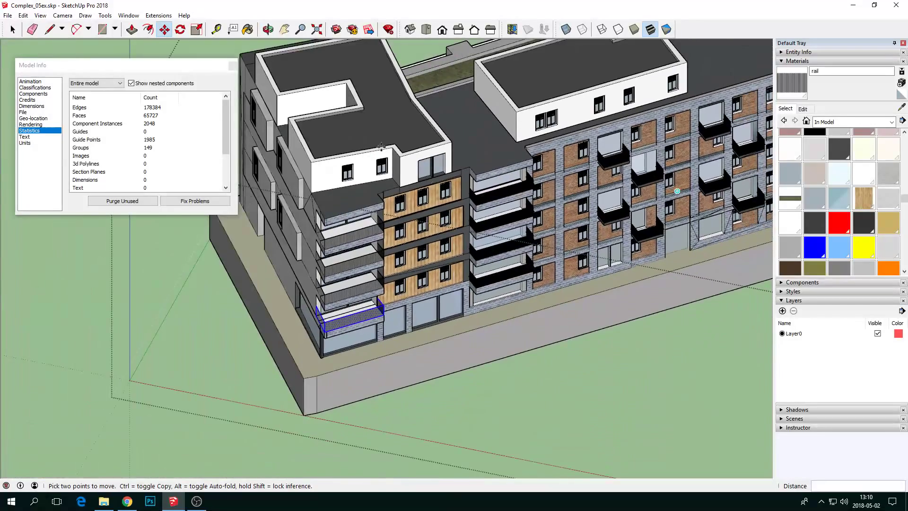
{"action": "left_click", "coordinate": [13, 29]}
{"action": "scroll", "coordinate": [418, 304], "scroll_direction": "up", "scroll_amount": 8}
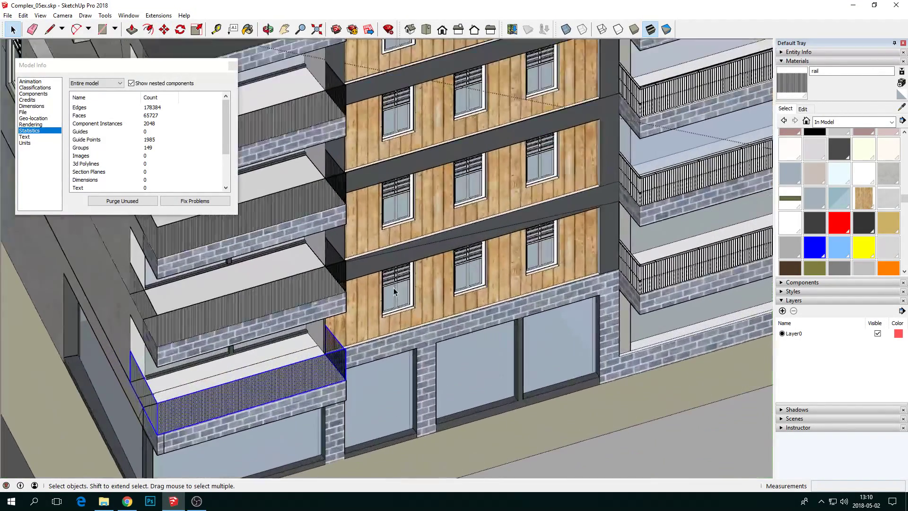
{"action": "middle_click_drag", "start_coordinate": [393, 287], "coordinate": [376, 296]}
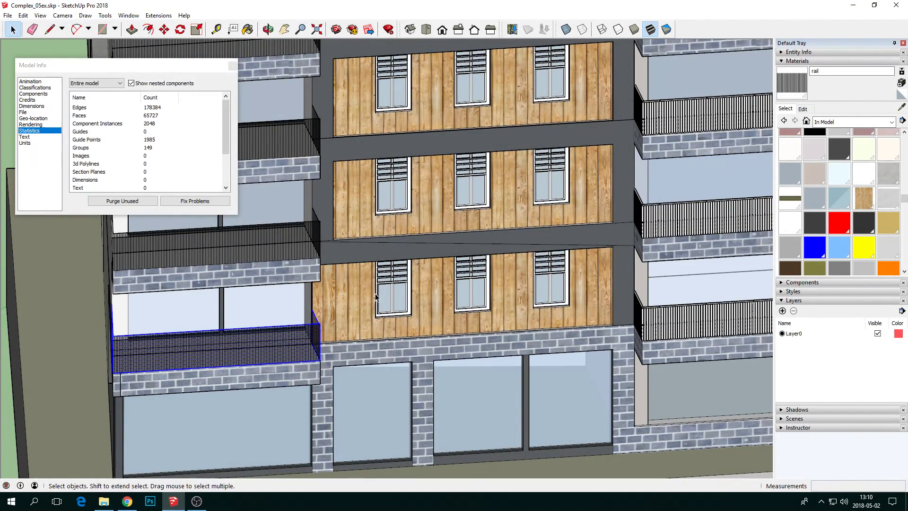
{"action": "scroll", "coordinate": [384, 308], "scroll_direction": "up", "scroll_amount": 4}
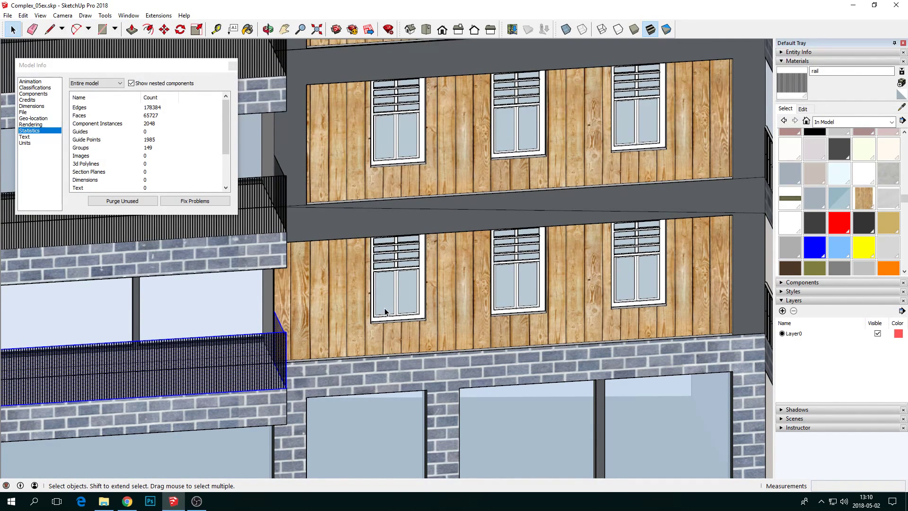
Open the window component nearest the corner balconies in the wood-clad facade's lowest row for editing
{"action": "left_click", "coordinate": [414, 311]}
{"action": "scroll", "coordinate": [415, 313], "scroll_direction": "up", "scroll_amount": 2}
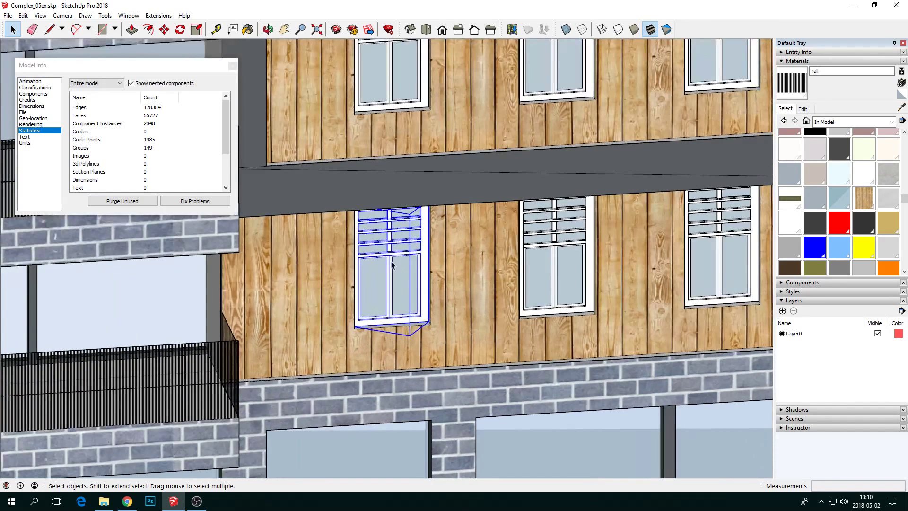
{"action": "double_click", "coordinate": [388, 258]}
{"action": "middle_click_drag", "start_coordinate": [380, 302], "coordinate": [365, 248]}
{"action": "scroll", "coordinate": [371, 256], "scroll_direction": "up", "scroll_amount": 3}
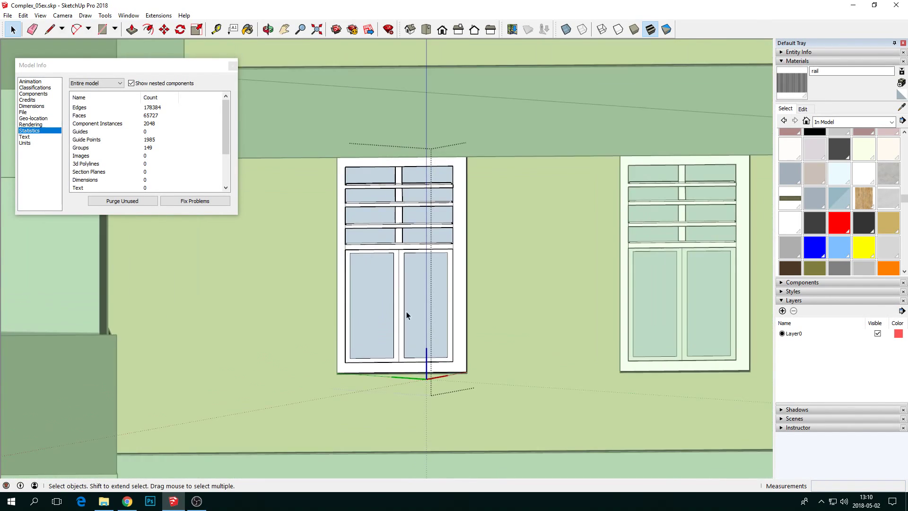
Delete all the detailed frame and pane geometry inside the window component, keeping only its flat outer face
{"action": "triple_click", "coordinate": [342, 166]}
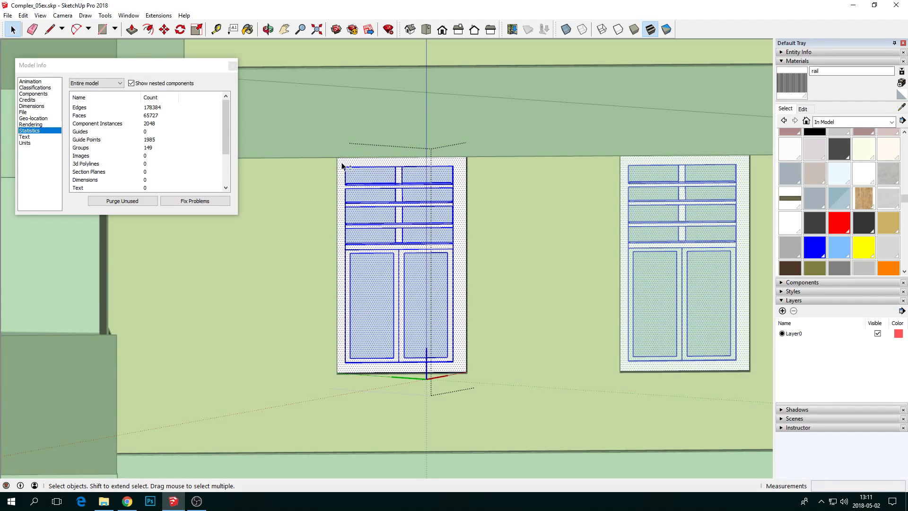
{"action": "left_click", "coordinate": [342, 166], "text": "shift"}
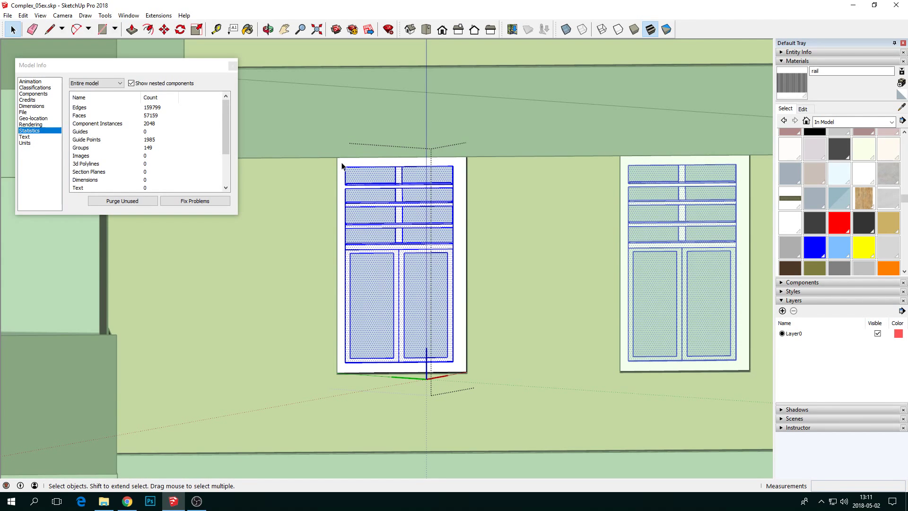
{"action": "key", "text": "Delete"}
{"action": "scroll", "coordinate": [284, 360], "scroll_direction": "down", "scroll_amount": 3}
{"action": "scroll", "coordinate": [285, 355], "scroll_direction": "down", "scroll_amount": 4}
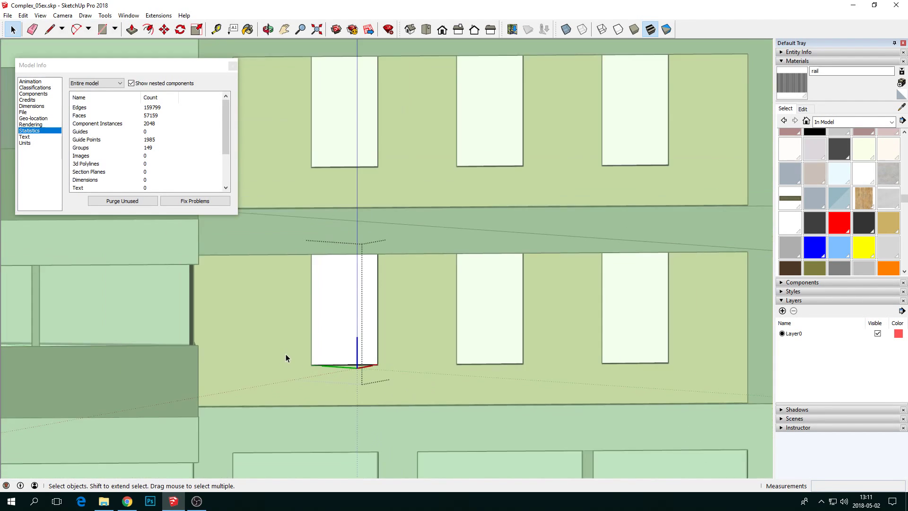
Paint the window component's remaining flat face with the glass-like <auto>7 material
{"action": "middle_click_drag", "start_coordinate": [285, 355], "coordinate": [365, 395]}
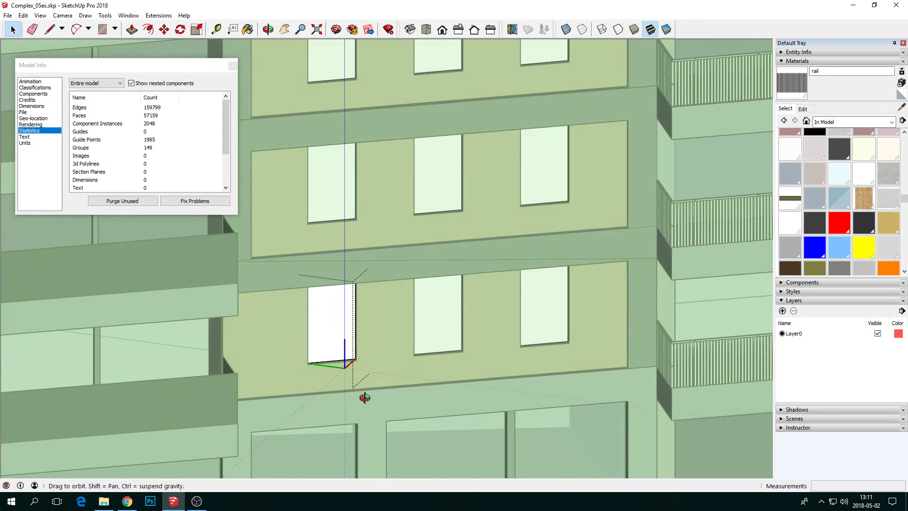
{"action": "scroll", "coordinate": [328, 359], "scroll_direction": "up", "scroll_amount": 5}
{"action": "scroll", "coordinate": [327, 352], "scroll_direction": "up", "scroll_amount": 1}
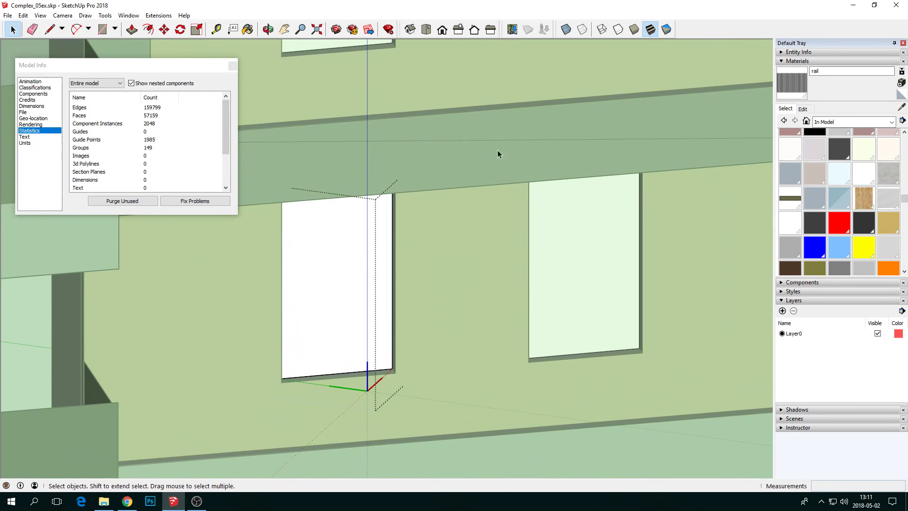
{"action": "left_click", "coordinate": [840, 198]}
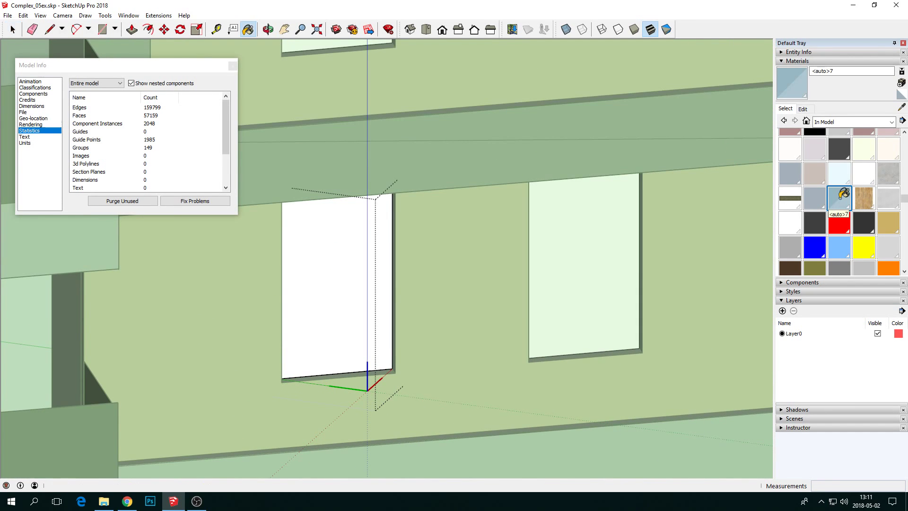
{"action": "left_click", "coordinate": [340, 274]}
{"action": "scroll", "coordinate": [360, 321], "scroll_direction": "down", "scroll_amount": 5}
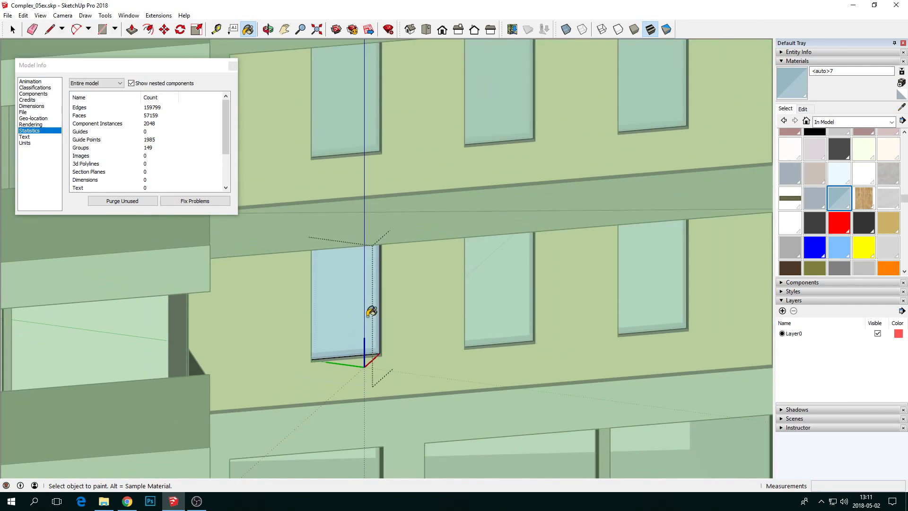
{"action": "scroll", "coordinate": [370, 310], "scroll_direction": "down", "scroll_amount": 2}
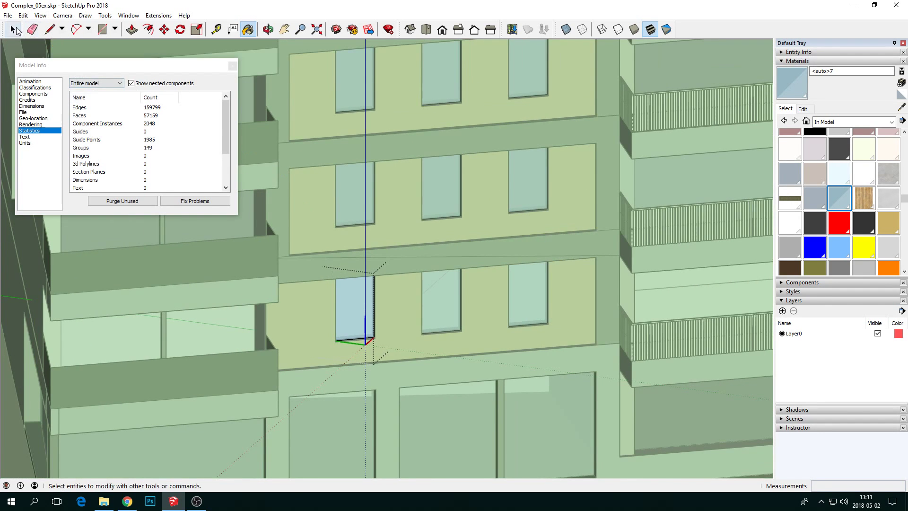
Leave the window component and examine the simplified windows on the wood-clad facade alongside the whole model's statistics
{"action": "left_click", "coordinate": [12, 29]}
{"action": "scroll", "coordinate": [410, 255], "scroll_direction": "down", "scroll_amount": 2}
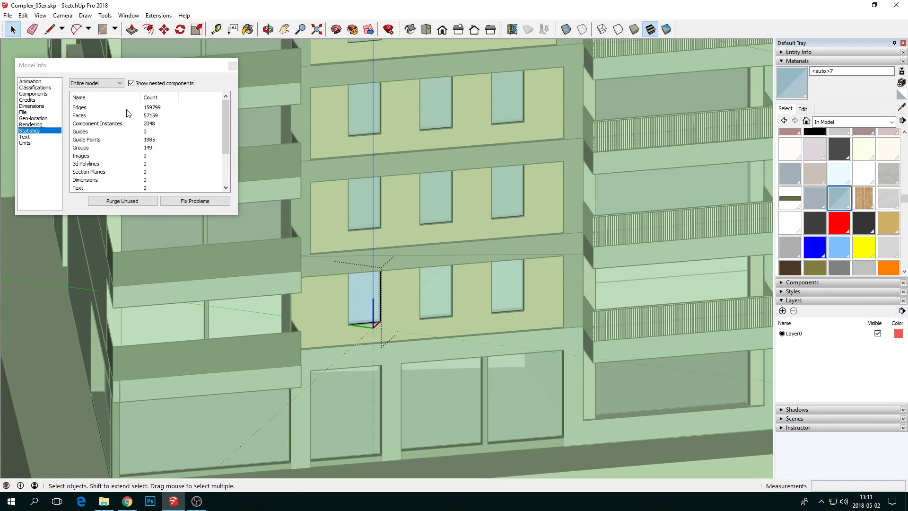
{"action": "left_click_drag", "start_coordinate": [163, 69], "coordinate": [189, 88]}
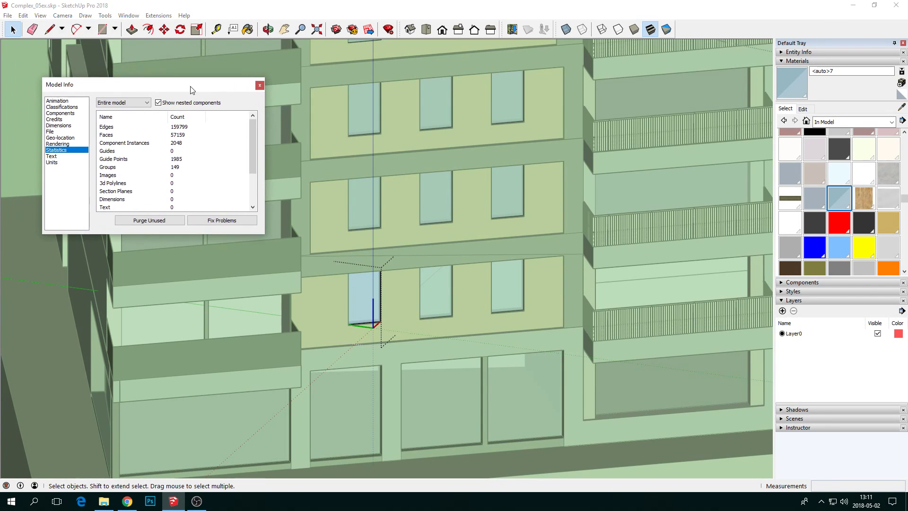
{"action": "scroll", "coordinate": [470, 258], "scroll_direction": "down", "scroll_amount": 4}
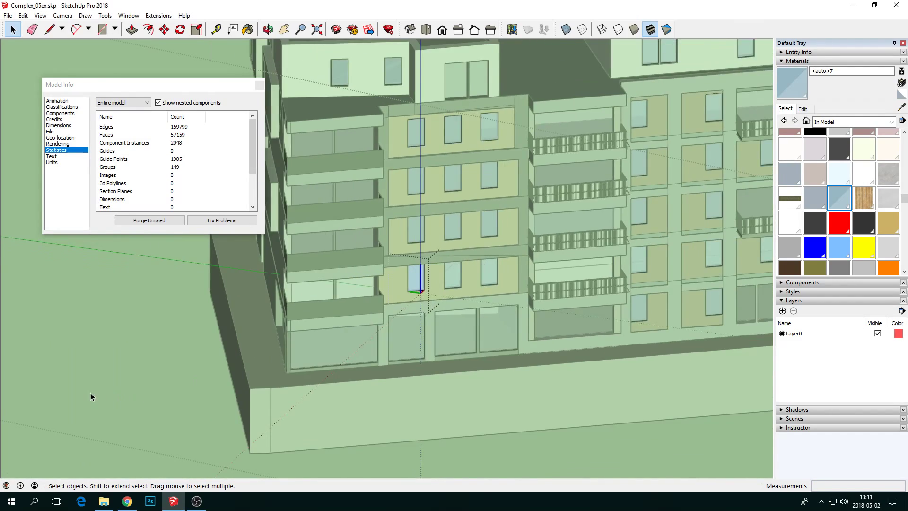
{"action": "middle_click_drag", "start_coordinate": [158, 365], "coordinate": [232, 405]}
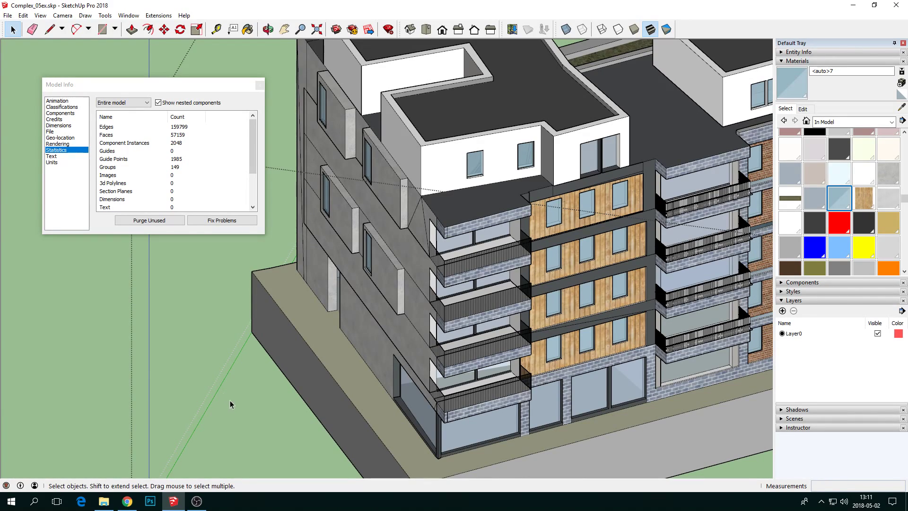
{"action": "scroll", "coordinate": [172, 356], "scroll_direction": "down", "scroll_amount": 2}
{"action": "scroll", "coordinate": [434, 330], "scroll_direction": "up", "scroll_amount": 2}
{"action": "scroll", "coordinate": [435, 335], "scroll_direction": "up", "scroll_amount": 1}
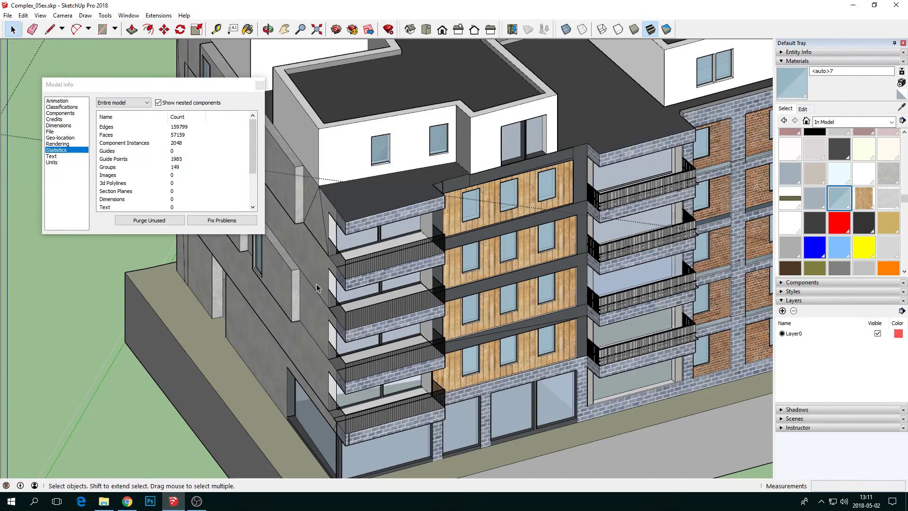
{"action": "scroll", "coordinate": [240, 279], "scroll_direction": "down", "scroll_amount": 1}
{"action": "scroll", "coordinate": [276, 334], "scroll_direction": "up", "scroll_amount": 1}
{"action": "scroll", "coordinate": [276, 333], "scroll_direction": "up", "scroll_amount": 1}
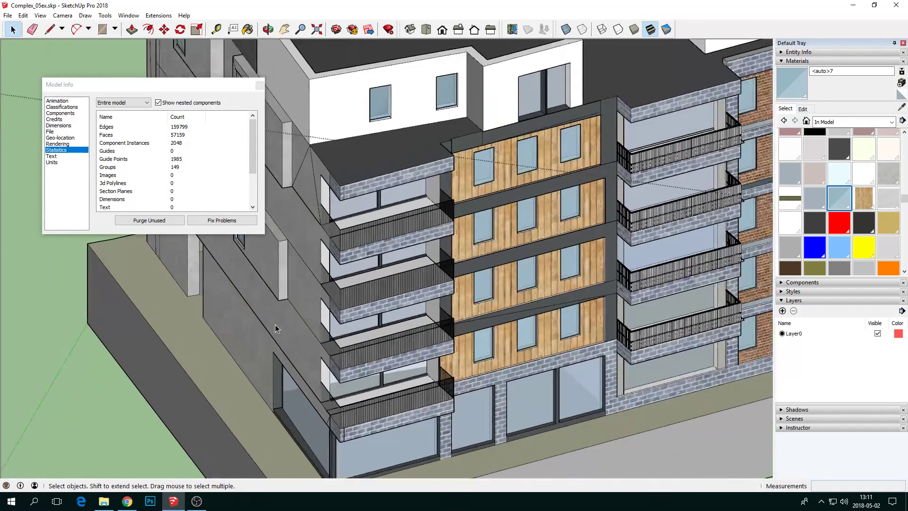
{"action": "middle_click_drag", "start_coordinate": [277, 334], "coordinate": [291, 339]}
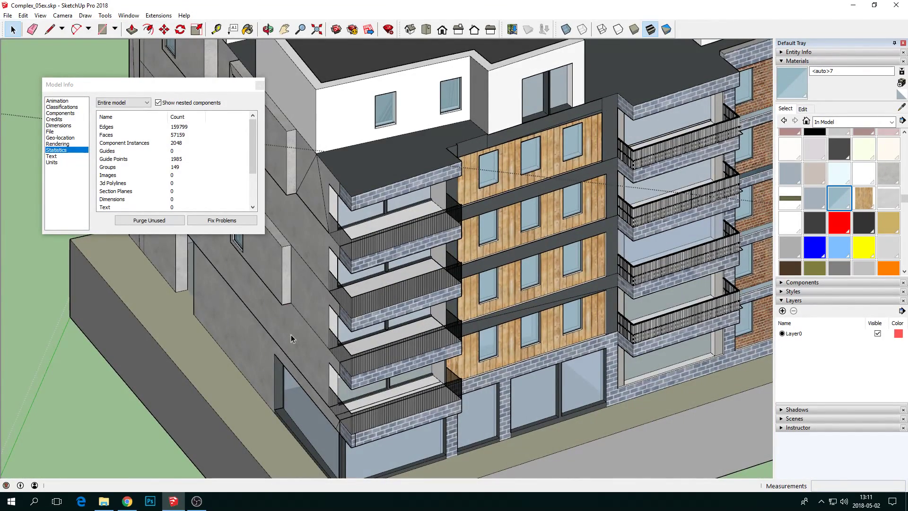
Switch to CityPlanner in Chrome, look through its 3D Library of ready-made objects, and close the library
{"action": "left_click", "coordinate": [128, 502]}
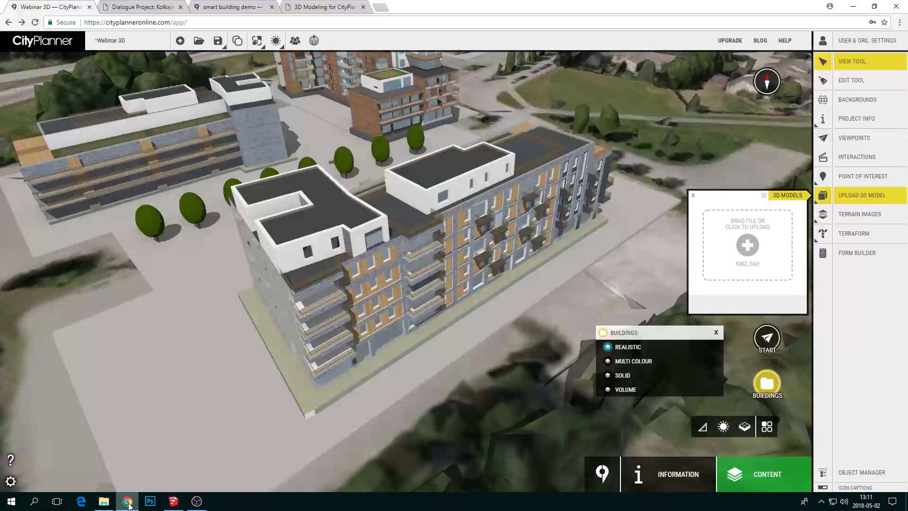
{"action": "left_click", "coordinate": [868, 196]}
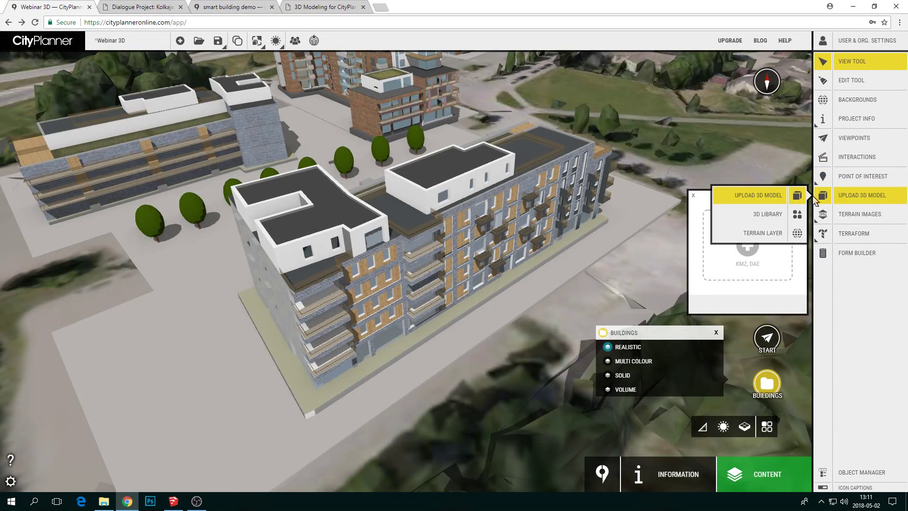
{"action": "left_click", "coordinate": [768, 216]}
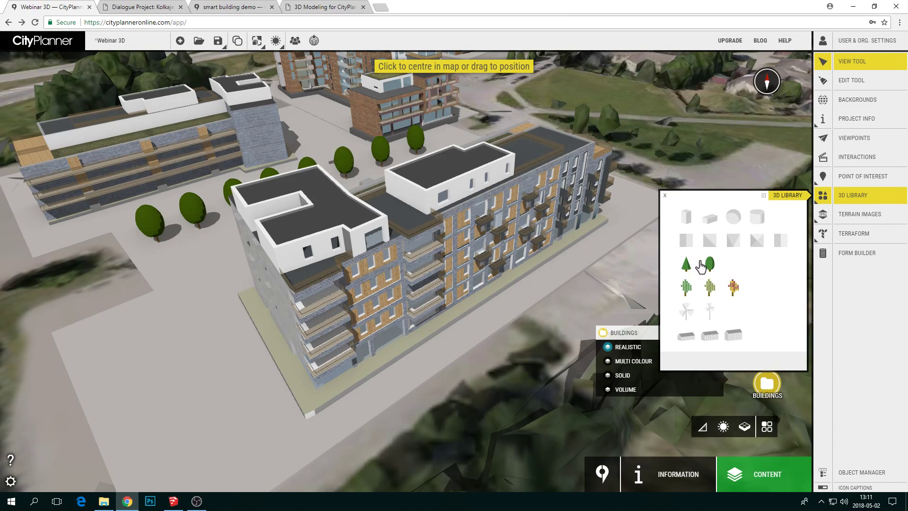
{"action": "left_click", "coordinate": [665, 196]}
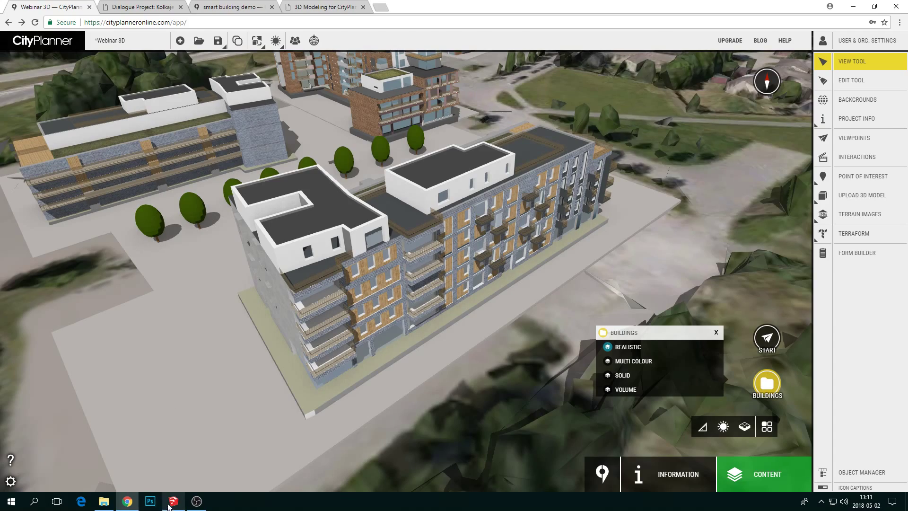
Return to SketchUp and delete the four detailed railings from the balcony column between the wood-clad and brick facades
{"action": "left_click", "coordinate": [172, 502]}
{"action": "scroll", "coordinate": [263, 299], "scroll_direction": "down", "scroll_amount": 4}
{"action": "middle_click_drag", "start_coordinate": [268, 302], "coordinate": [293, 339]}
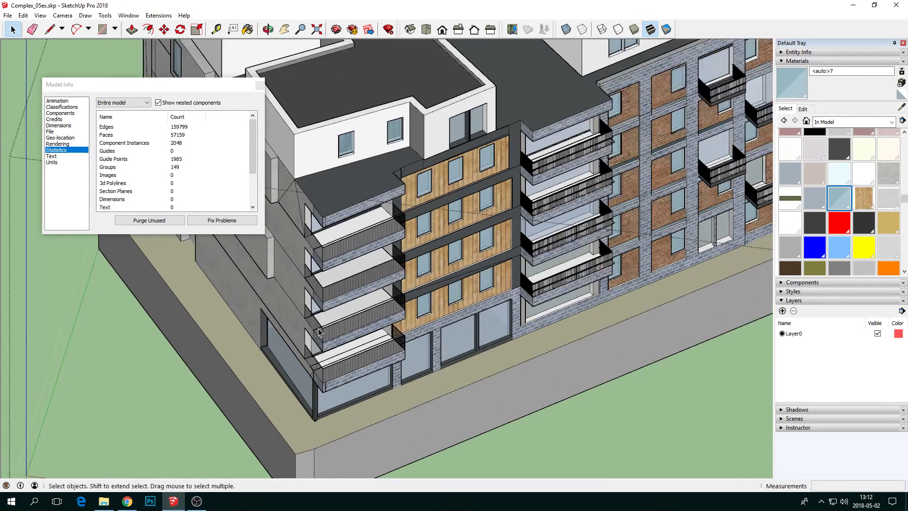
{"action": "middle_click_drag", "start_coordinate": [293, 339], "coordinate": [319, 263]}
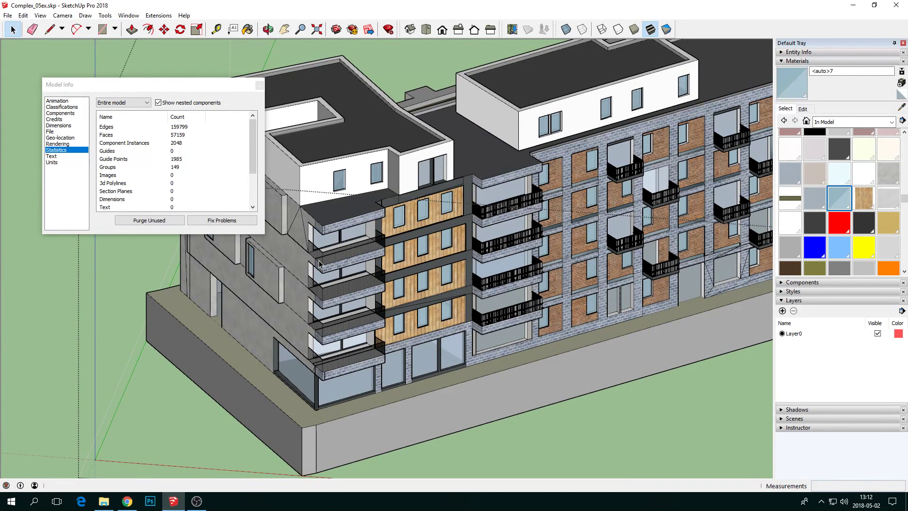
{"action": "left_click", "coordinate": [523, 203]}
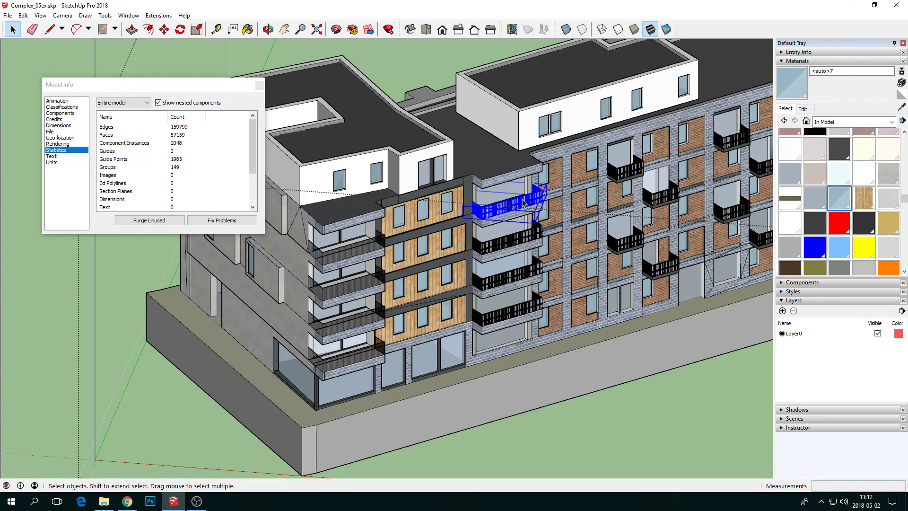
{"action": "key", "text": "Delete"}
{"action": "left_click", "coordinate": [528, 240]}
{"action": "key", "text": "Delete"}
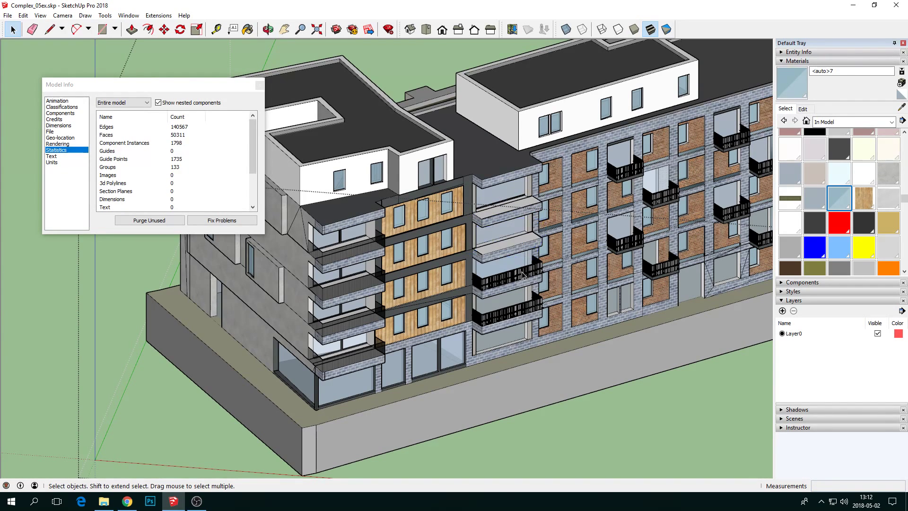
{"action": "left_click", "coordinate": [523, 289]}
{"action": "key", "text": "Delete"}
{"action": "left_click", "coordinate": [515, 313]}
{"action": "key", "text": "Delete"}
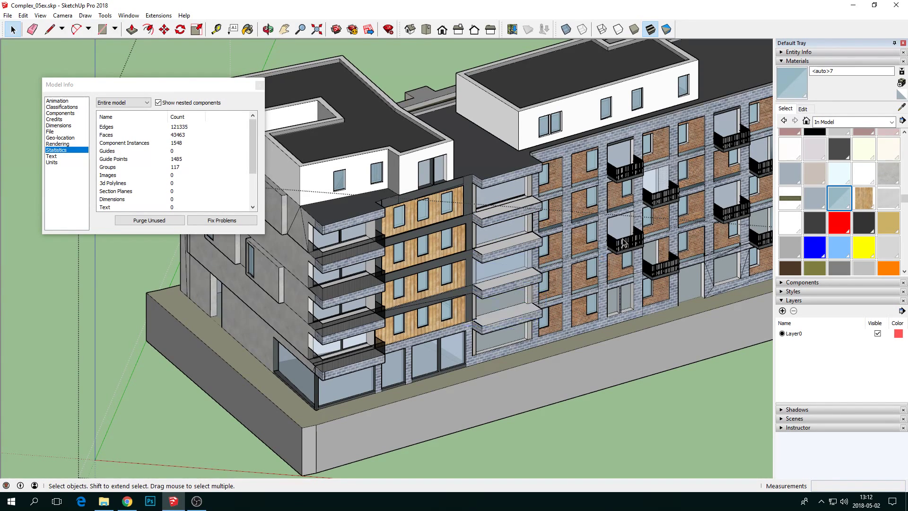
Delete the railings from the brick facade's first-column lower balcony and both second-column balconies, counting from the wood-clad section
{"action": "left_click", "coordinate": [625, 244]}
{"action": "key", "text": "Delete"}
{"action": "left_click", "coordinate": [668, 271]}
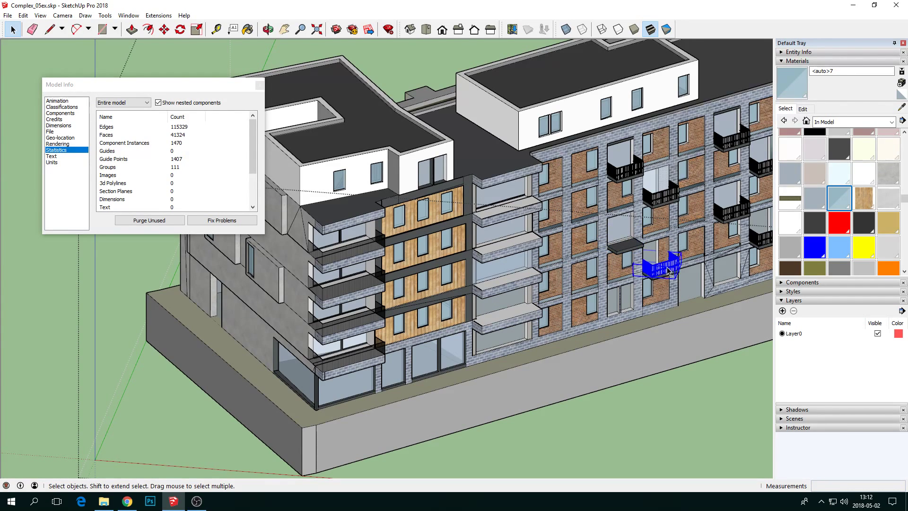
{"action": "key", "text": "Delete"}
{"action": "left_click", "coordinate": [663, 198]}
{"action": "key", "text": "Delete"}
Delete the railings from the brick facade's first-column upper balcony and both third-column balconies, counting from the wood-clad section
{"action": "left_click", "coordinate": [634, 173]}
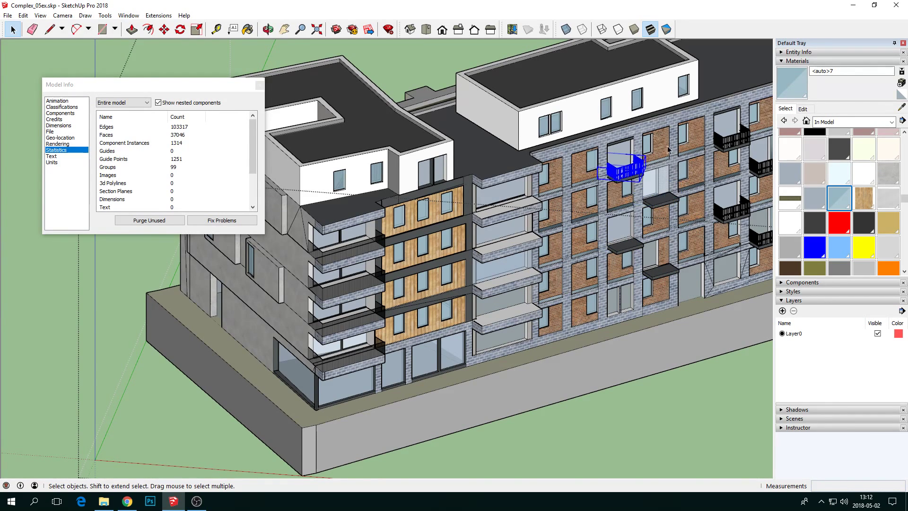
{"action": "left_click", "coordinate": [737, 142]}
{"action": "key", "text": "Delete"}
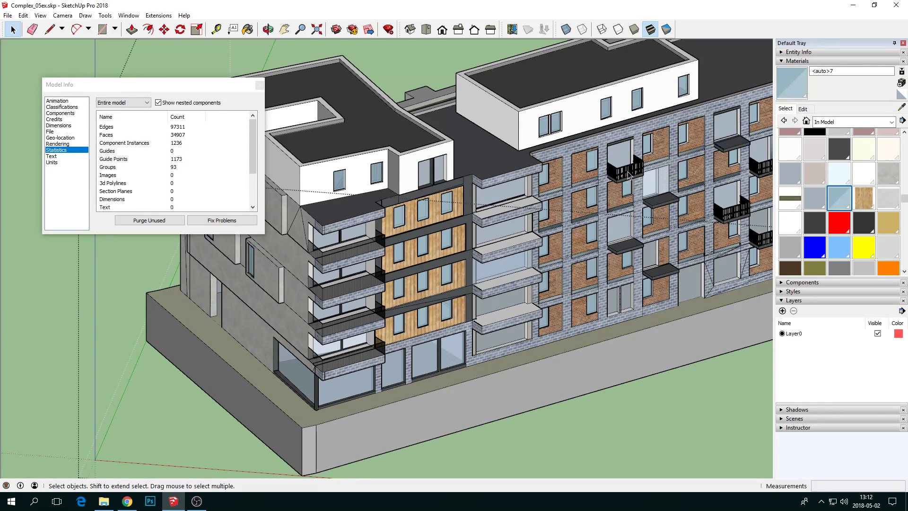
{"action": "left_click", "coordinate": [629, 175]}
{"action": "key", "text": "Delete"}
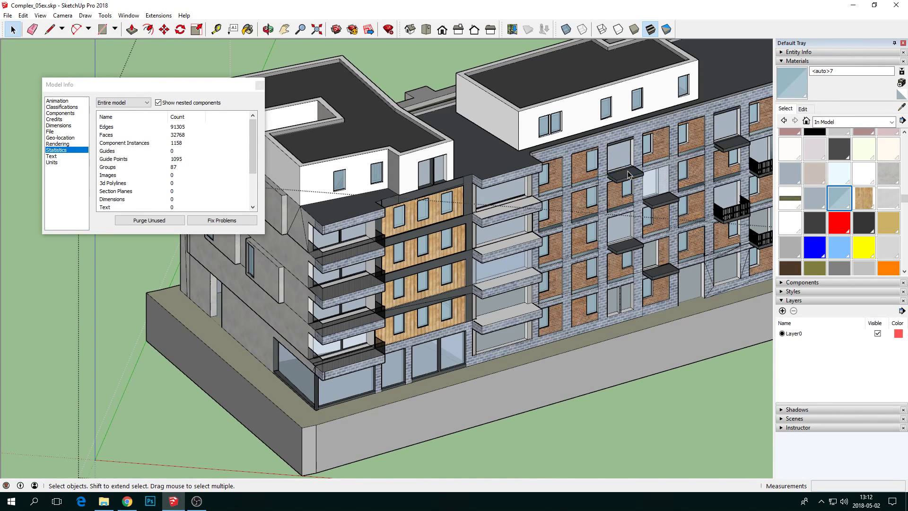
{"action": "left_click", "coordinate": [723, 213]}
{"action": "key", "text": "Delete"}
Delete the railings from the upper and lower balconies in the brick facade's fourth column
{"action": "scroll", "coordinate": [710, 204], "scroll_direction": "up", "scroll_amount": 3}
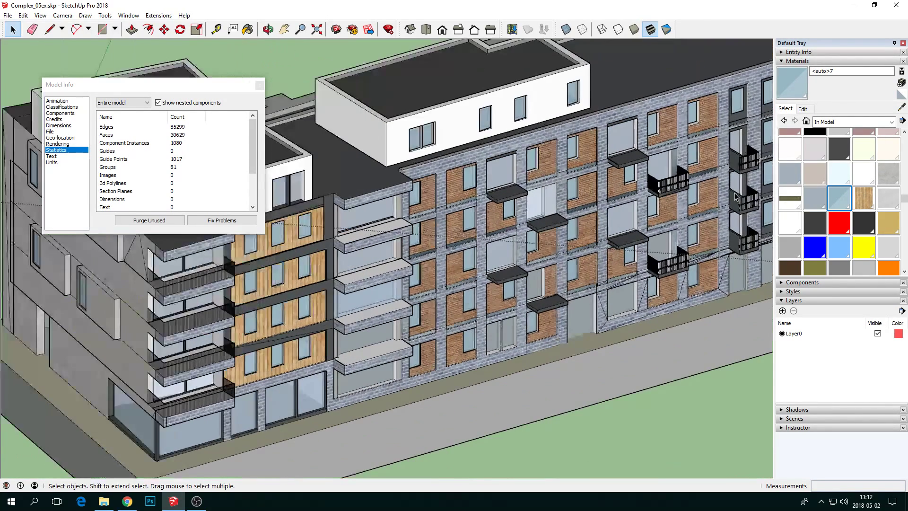
{"action": "left_click", "coordinate": [680, 187]}
{"action": "key", "text": "Delete"}
{"action": "left_click", "coordinate": [666, 267]}
{"action": "key", "text": "Delete"}
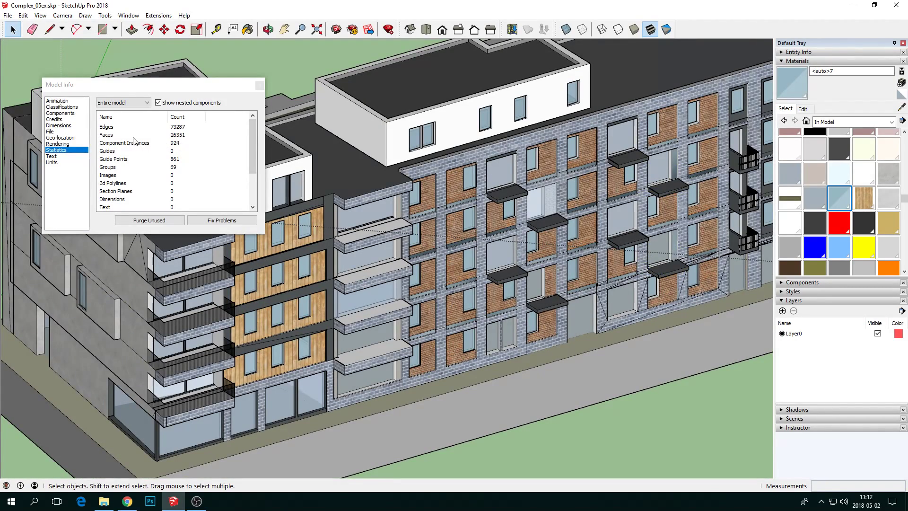
Examine the simplified building, its corner balconies and street facade, together with the model's edge and face statistics
{"action": "scroll", "coordinate": [449, 192], "scroll_direction": "down", "scroll_amount": 6}
{"action": "middle_click_drag", "start_coordinate": [452, 195], "coordinate": [323, 276]}
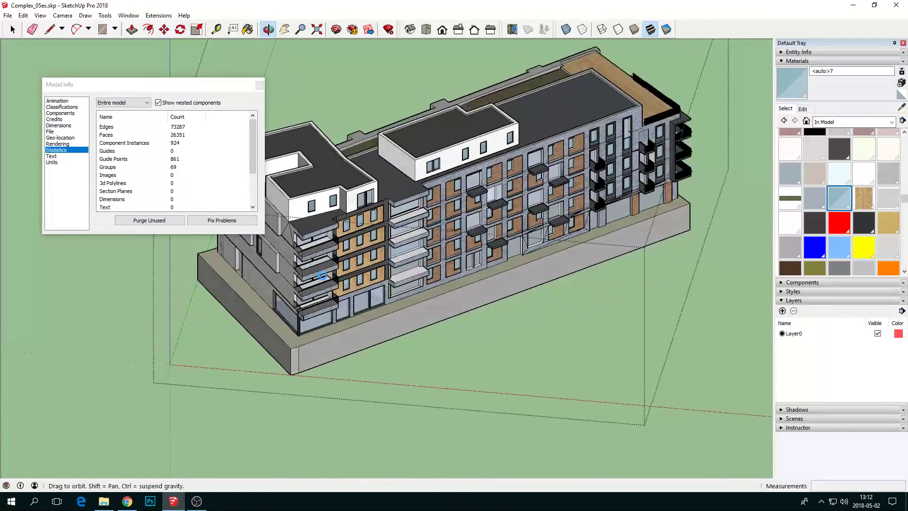
{"action": "scroll", "coordinate": [265, 284], "scroll_direction": "up", "scroll_amount": 2}
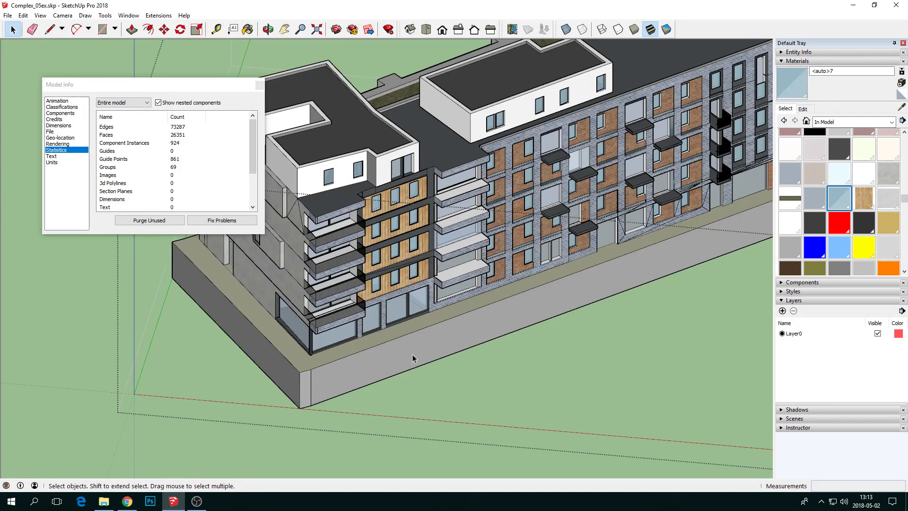
{"action": "scroll", "coordinate": [302, 357], "scroll_direction": "up", "scroll_amount": 4}
{"action": "mouse_move", "coordinate": [301, 357]}
{"action": "middle_mouse_down"}
{"action": "mouse_move", "coordinate": [287, 297]}
{"action": "mouse_move", "coordinate": [278, 340]}
{"action": "mouse_move", "coordinate": [320, 341]}
{"action": "mouse_move", "coordinate": [311, 356]}
{"action": "middle_mouse_up"}
{"action": "scroll", "coordinate": [281, 347], "scroll_direction": "down", "scroll_amount": 3}
{"action": "scroll", "coordinate": [329, 308], "scroll_direction": "up", "scroll_amount": 4}
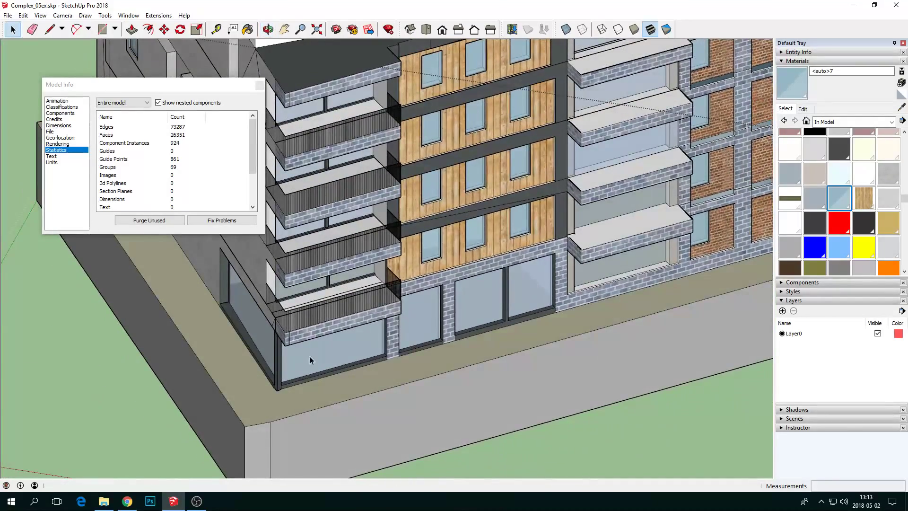
{"action": "scroll", "coordinate": [311, 356], "scroll_direction": "down", "scroll_amount": 2}
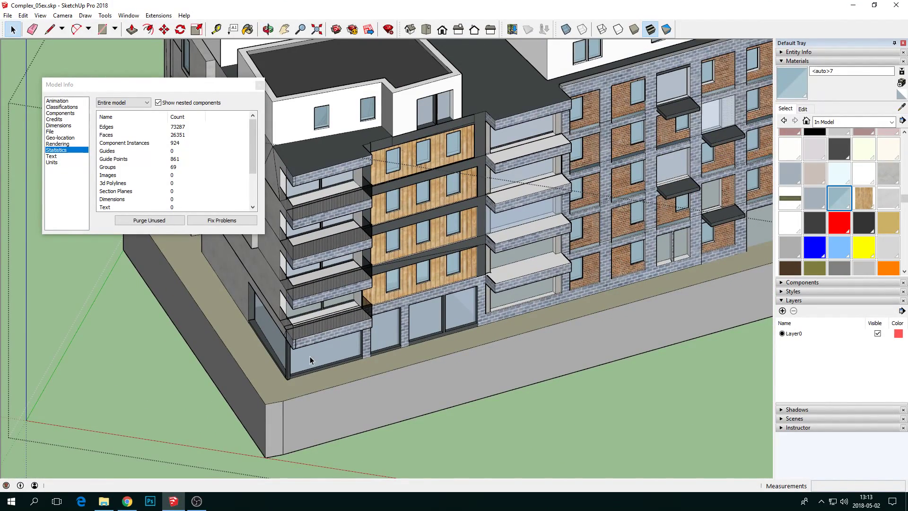
{"action": "middle_click_drag", "start_coordinate": [310, 356], "coordinate": [332, 312]}
{"action": "scroll", "coordinate": [284, 312], "scroll_direction": "down", "scroll_amount": 3}
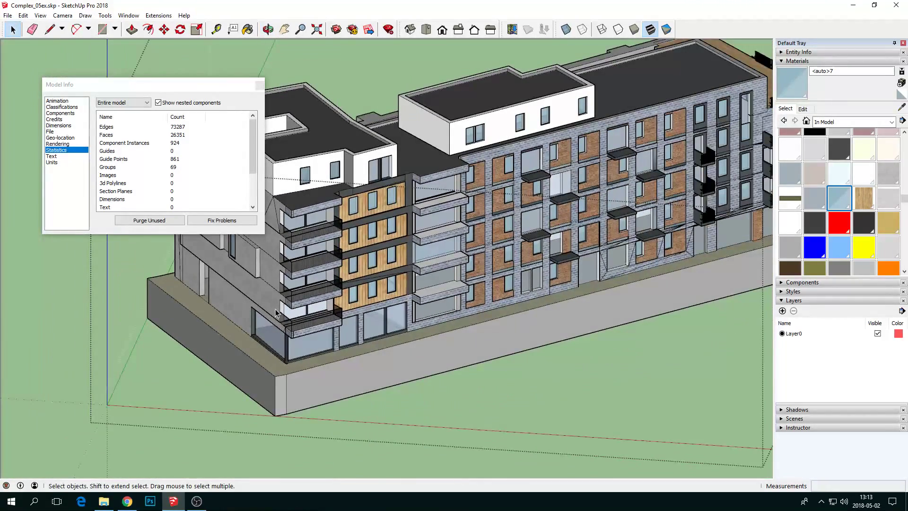
Examine the simplified building's corner balconies, wood-clad section and brick street facade from several distances and angles
{"action": "scroll", "coordinate": [392, 282], "scroll_direction": "up", "scroll_amount": 4}
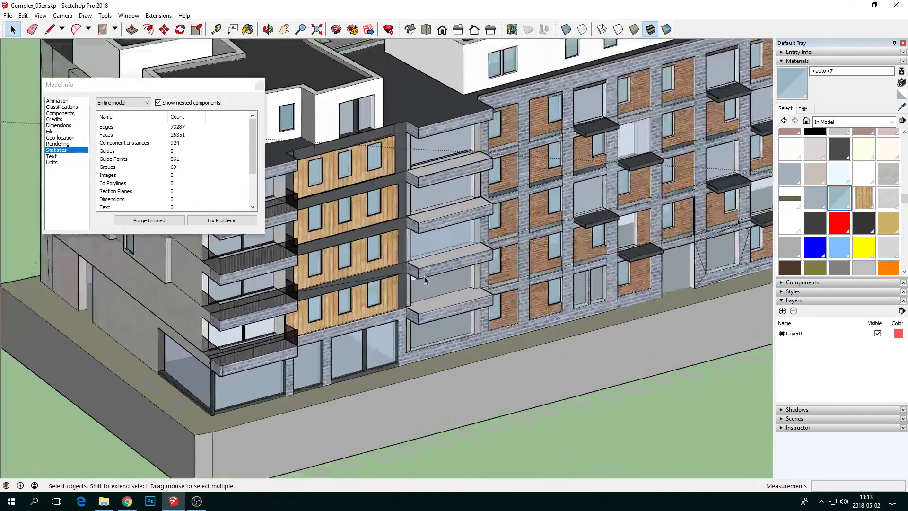
{"action": "middle_click_drag", "start_coordinate": [392, 282], "coordinate": [439, 290]}
{"action": "scroll", "coordinate": [439, 290], "scroll_direction": "down", "scroll_amount": 3}
{"action": "middle_click_drag", "start_coordinate": [385, 280], "coordinate": [374, 303]}
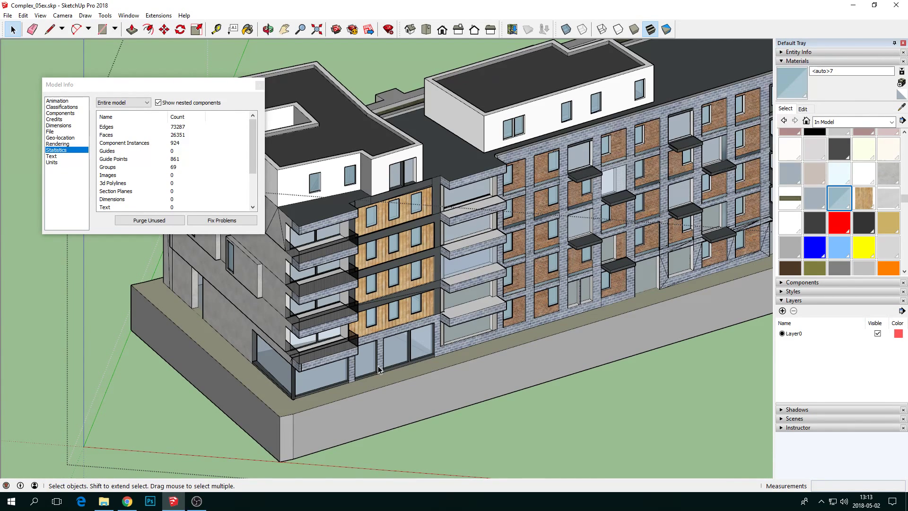
{"action": "scroll", "coordinate": [299, 327], "scroll_direction": "down", "scroll_amount": 2}
{"action": "middle_click_drag", "start_coordinate": [271, 301], "coordinate": [259, 339]}
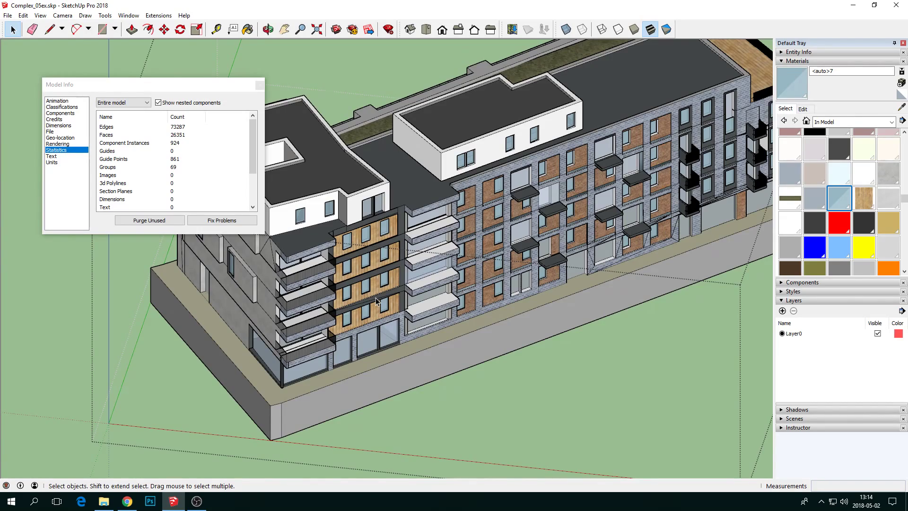
{"action": "scroll", "coordinate": [376, 301], "scroll_direction": "up", "scroll_amount": 6}
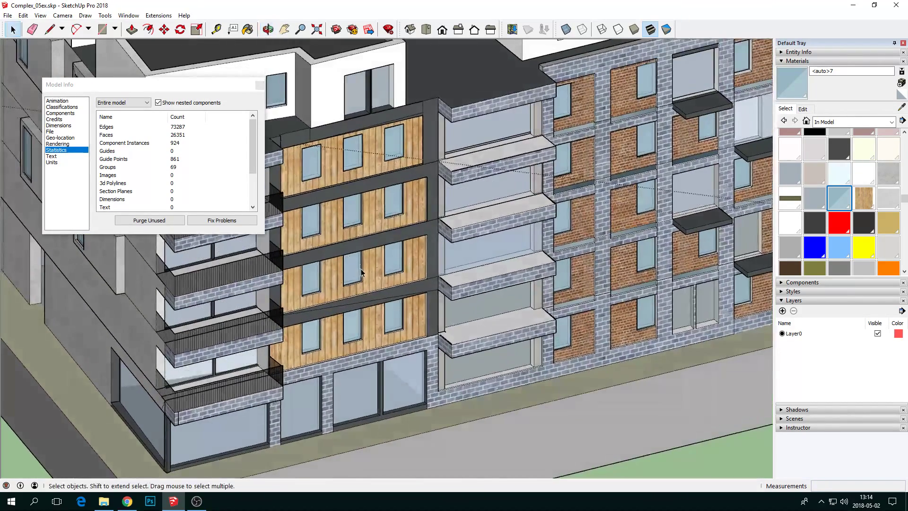
{"action": "scroll", "coordinate": [369, 266], "scroll_direction": "up", "scroll_amount": 4}
{"action": "scroll", "coordinate": [368, 268], "scroll_direction": "down", "scroll_amount": 5}
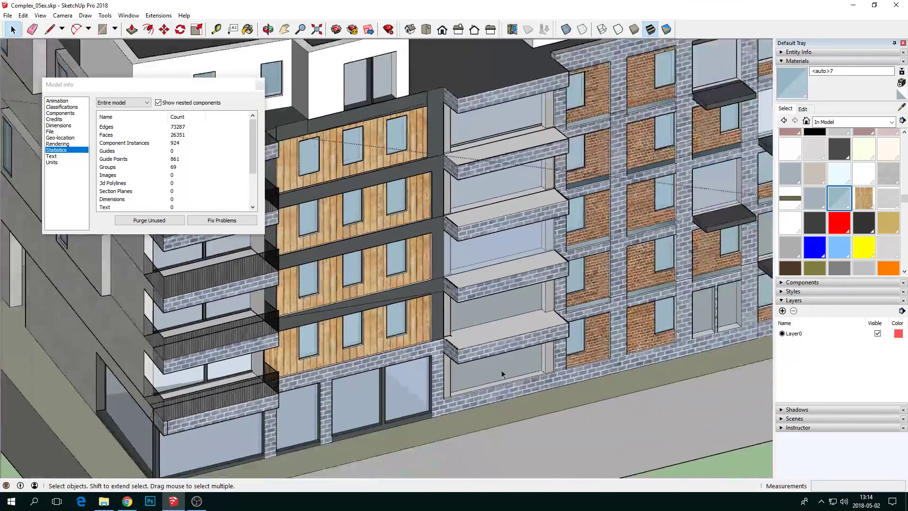
{"action": "scroll", "coordinate": [502, 374], "scroll_direction": "up", "scroll_amount": 4}
{"action": "scroll", "coordinate": [319, 351], "scroll_direction": "down", "scroll_amount": 4}
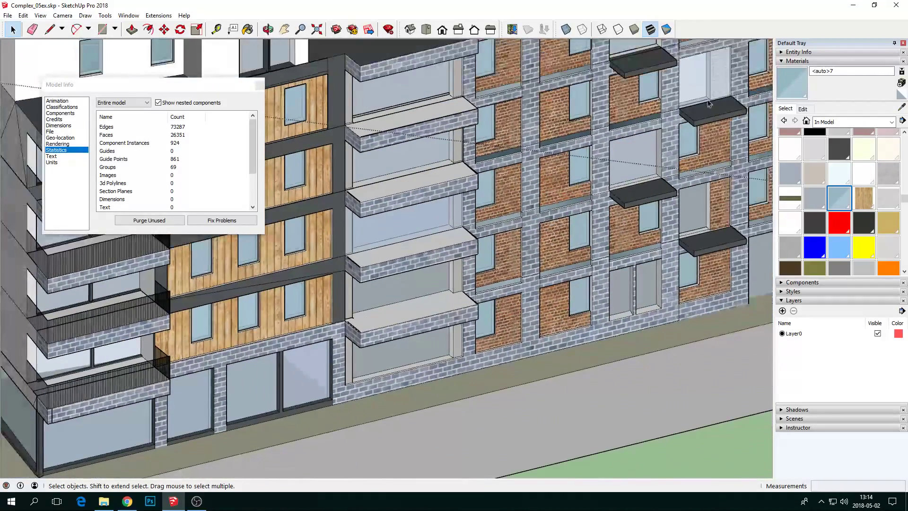
Review the materials used in the model and compare them with the textured wood and brick facades
{"action": "left_click_drag", "start_coordinate": [904, 200], "coordinate": [904, 138]}
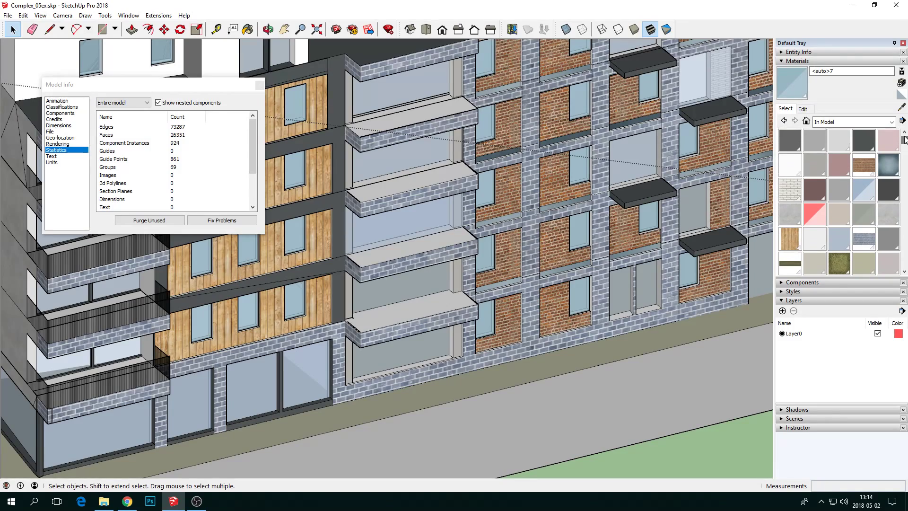
{"action": "scroll", "coordinate": [313, 351], "scroll_direction": "down", "scroll_amount": 6}
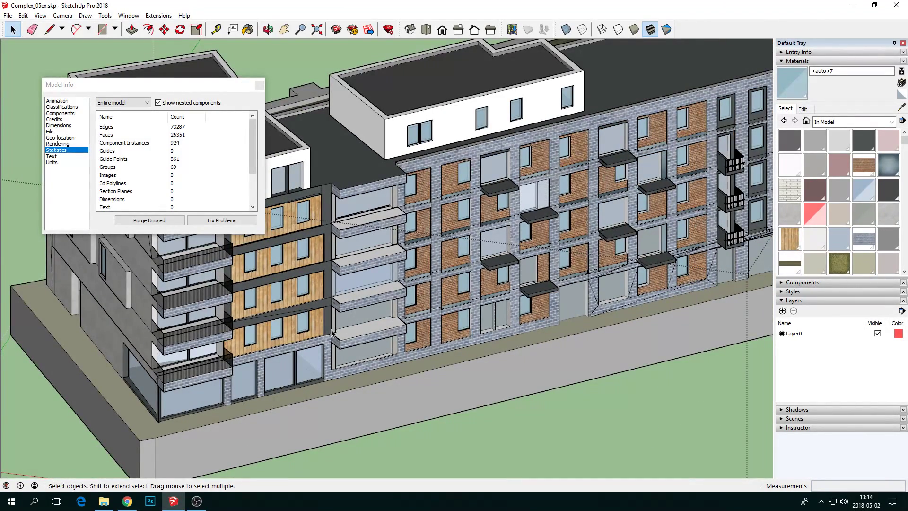
{"action": "middle_click_drag", "start_coordinate": [345, 313], "coordinate": [345, 372]}
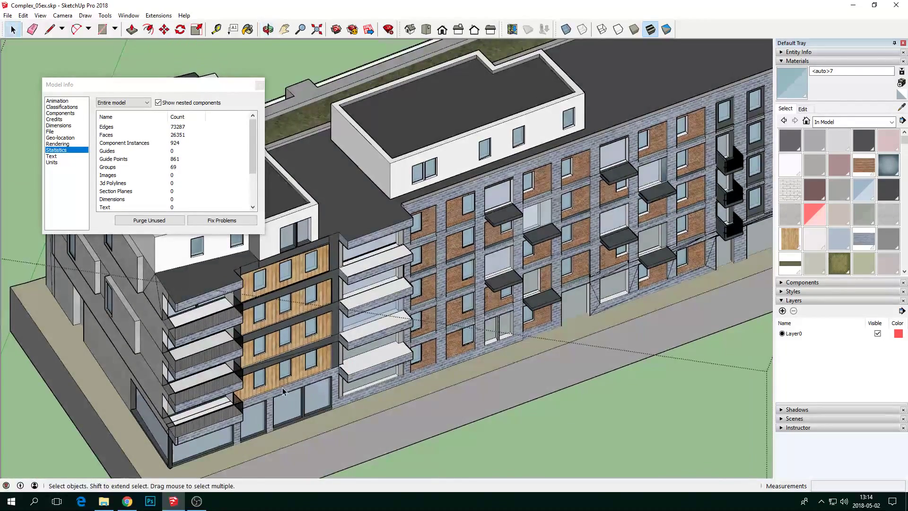
{"action": "scroll", "coordinate": [283, 390], "scroll_direction": "up", "scroll_amount": 3}
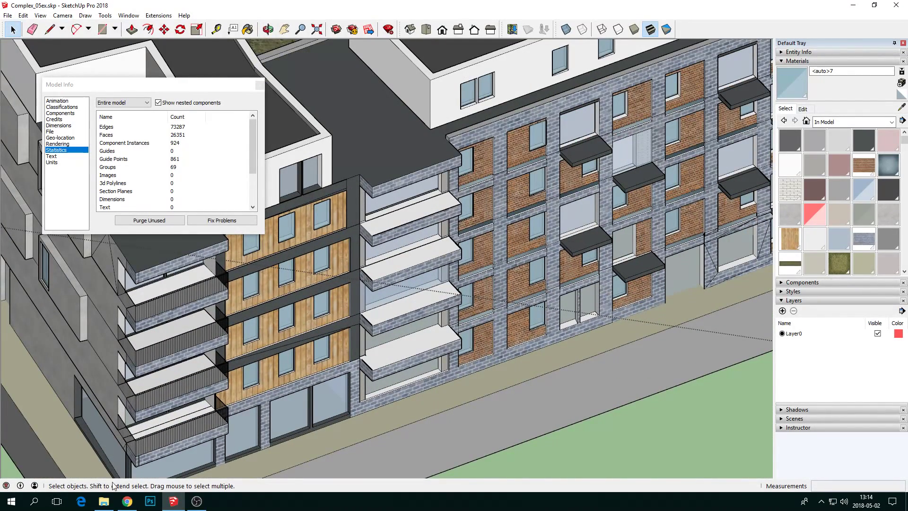
{"action": "middle_click_drag", "start_coordinate": [178, 390], "coordinate": [312, 258]}
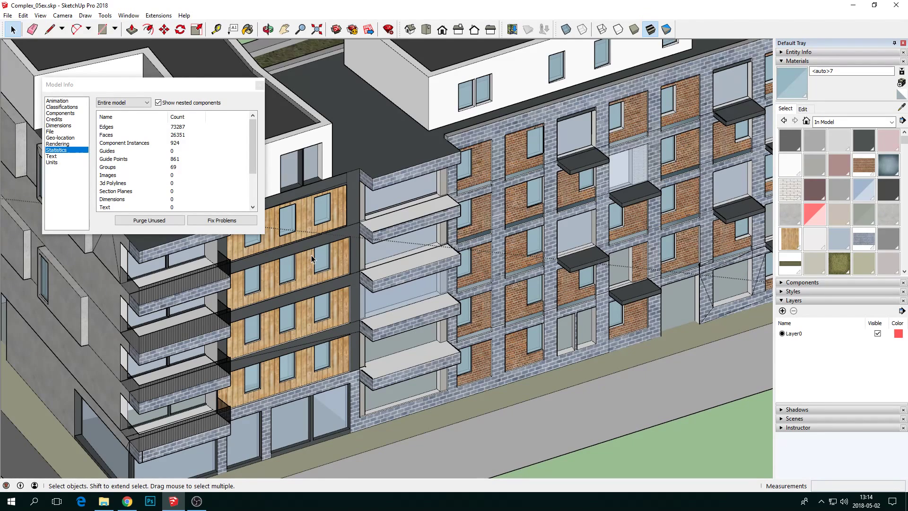
Start a 3D model export of Complex_05ex and set the file format to COLLADA File (*.dae)
{"action": "left_click", "coordinate": [7, 16]}
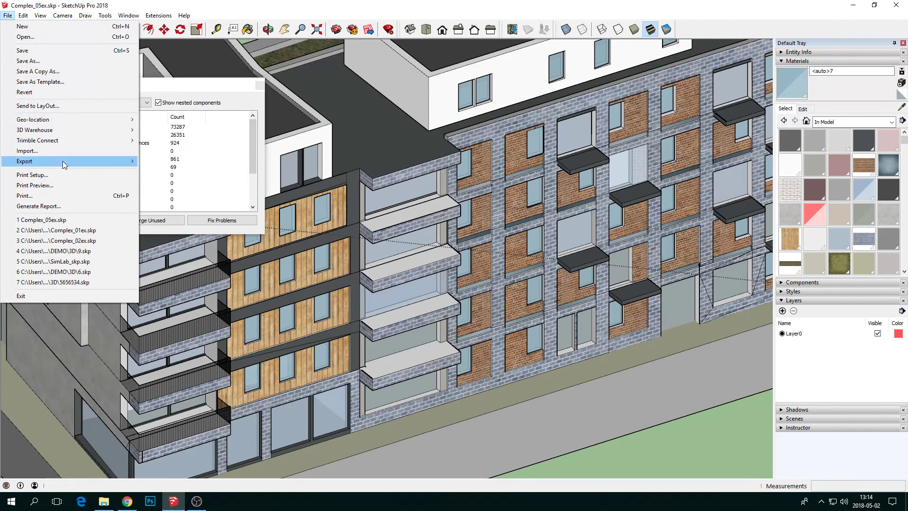
{"action": "mouse_move", "coordinate": [63, 162]}
{"action": "left_click", "coordinate": [160, 161]}
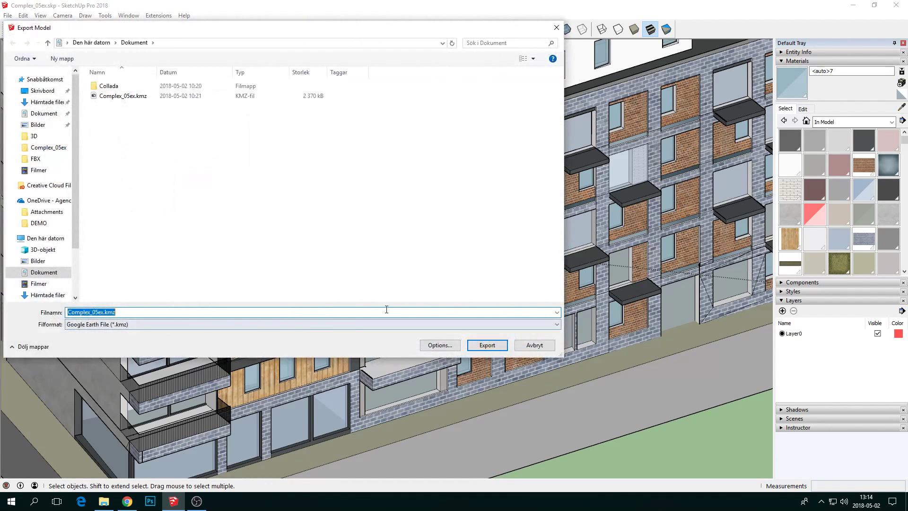
{"action": "left_click", "coordinate": [496, 325]}
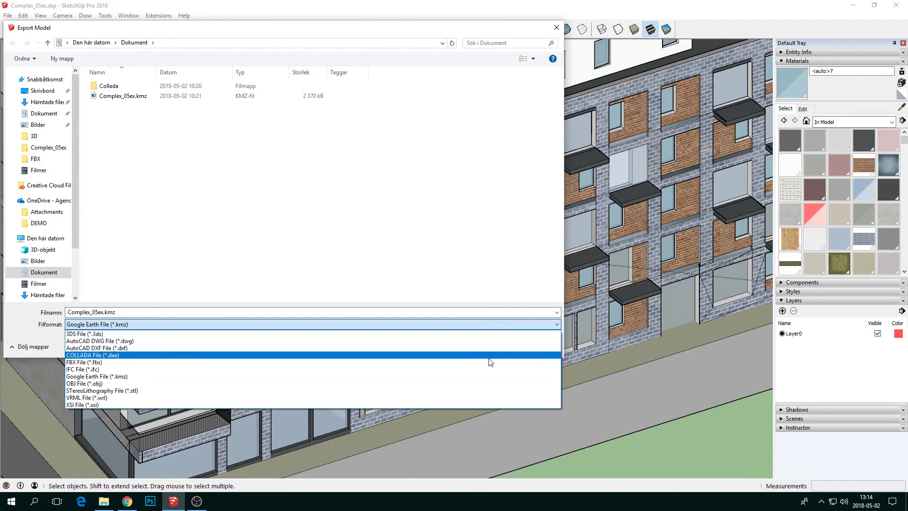
{"action": "left_click", "coordinate": [489, 358]}
Switch to File Explorer and inspect the earlier COLLADA export, opening the Complex_05ex texture folder beside Complex_05ex.dae
{"action": "left_click", "coordinate": [103, 501]}
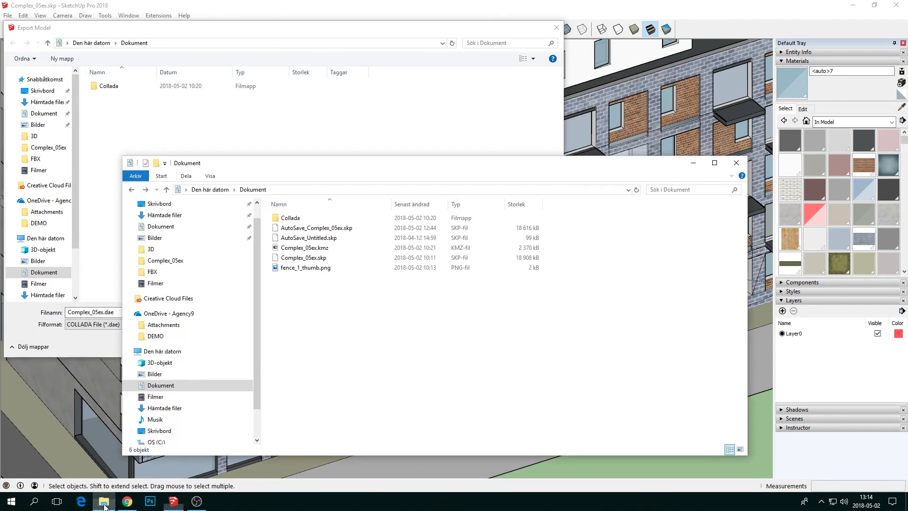
{"action": "left_click_drag", "start_coordinate": [288, 165], "coordinate": [238, 134]}
{"action": "double_click", "coordinate": [241, 188]}
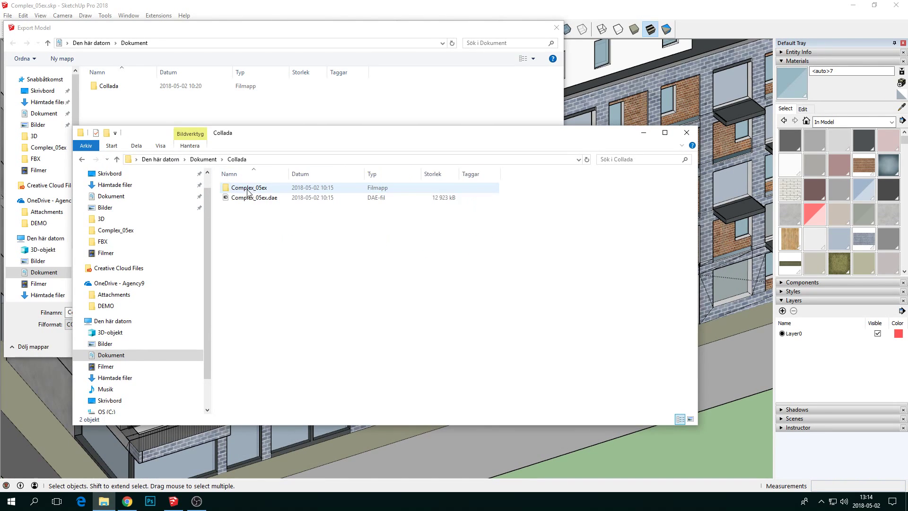
{"action": "left_click", "coordinate": [242, 200]}
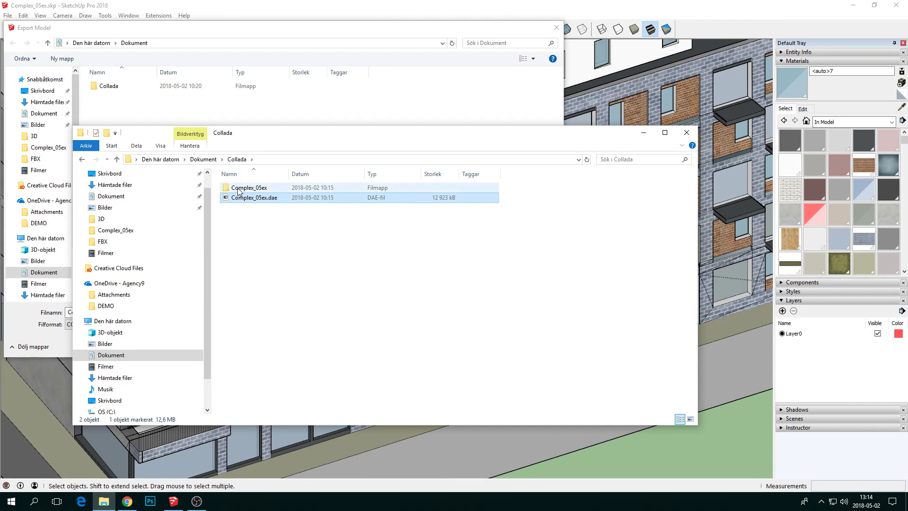
{"action": "left_click", "coordinate": [238, 189]}
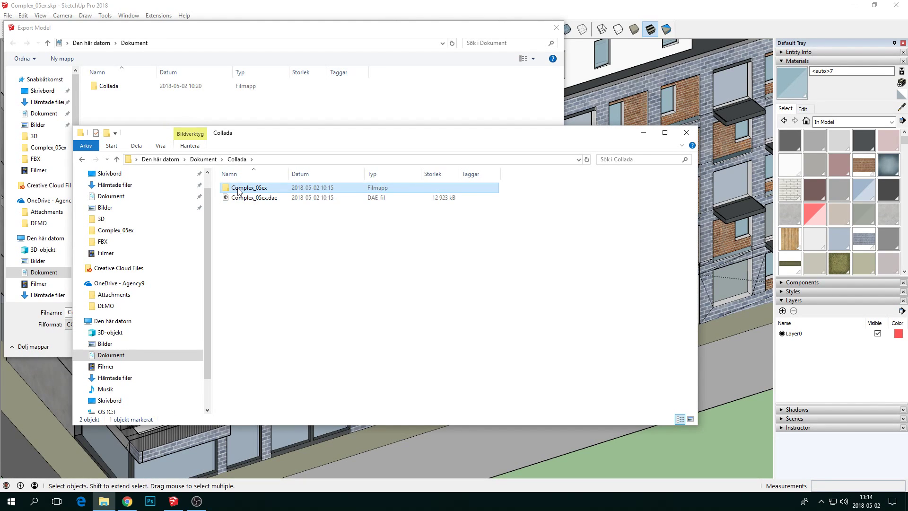
{"action": "double_click", "coordinate": [239, 189]}
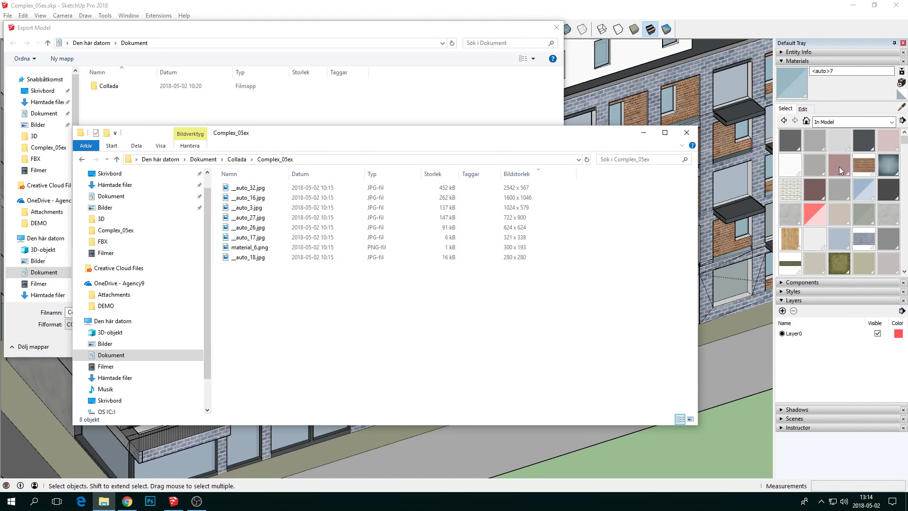
Sort the texture files by image dimensions, largest first, and inspect the grass texture __auto_32.jpg in the photo viewer
{"action": "left_click", "coordinate": [523, 177]}
{"action": "left_click", "coordinate": [517, 173]}
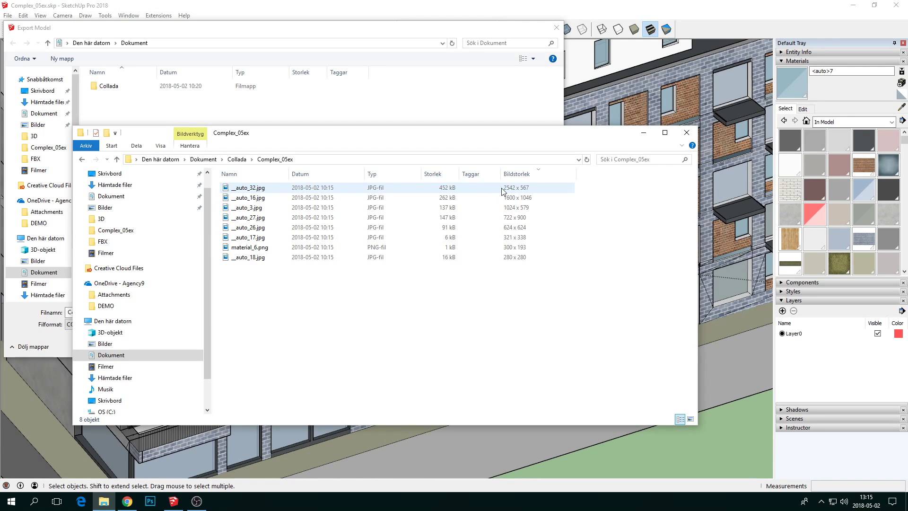
{"action": "left_click_drag", "start_coordinate": [501, 140], "coordinate": [484, 123]}
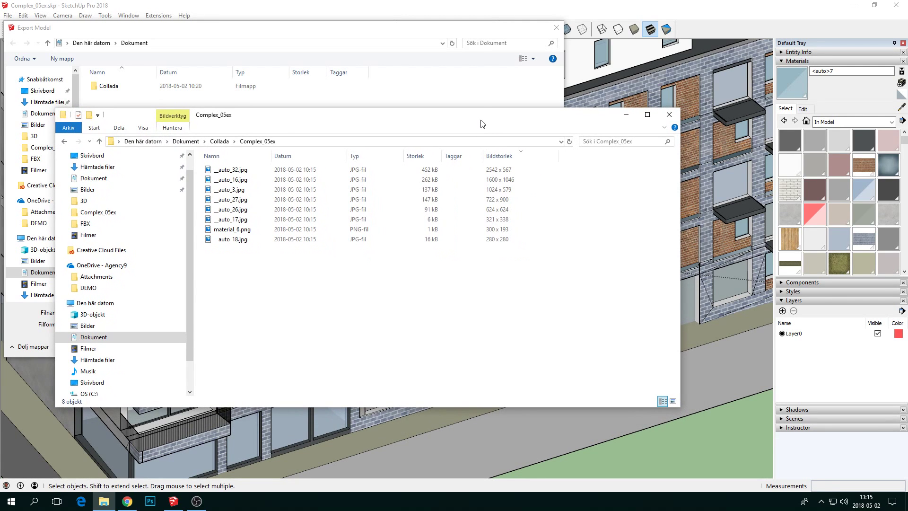
{"action": "double_click", "coordinate": [233, 171]}
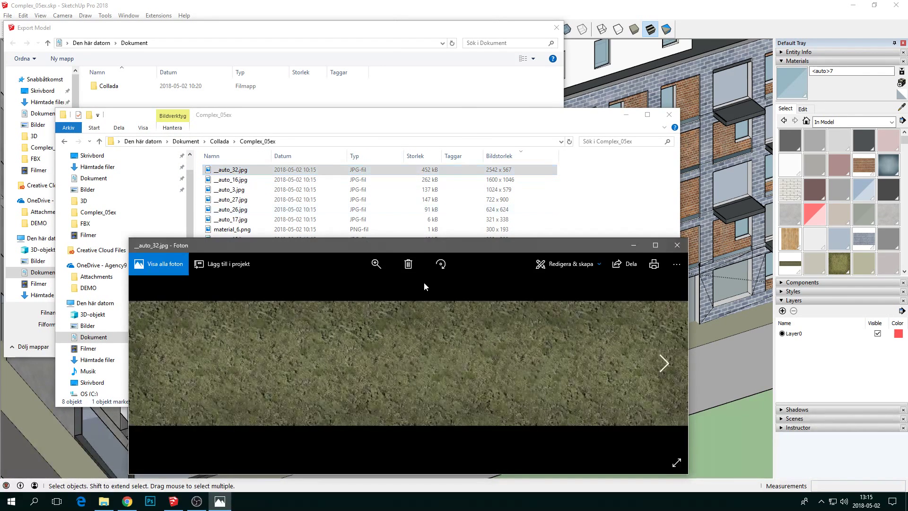
{"action": "left_click_drag", "start_coordinate": [417, 249], "coordinate": [416, 156]}
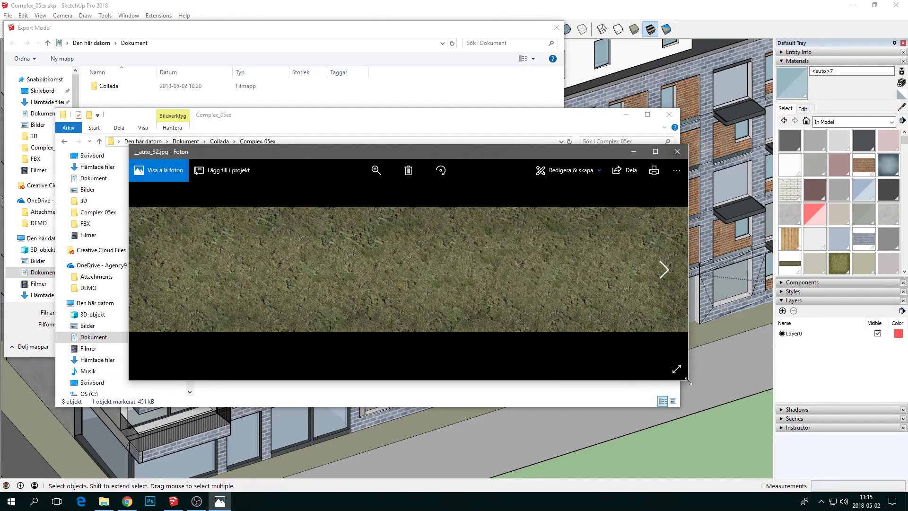
{"action": "left_click_drag", "start_coordinate": [689, 381], "coordinate": [764, 426]}
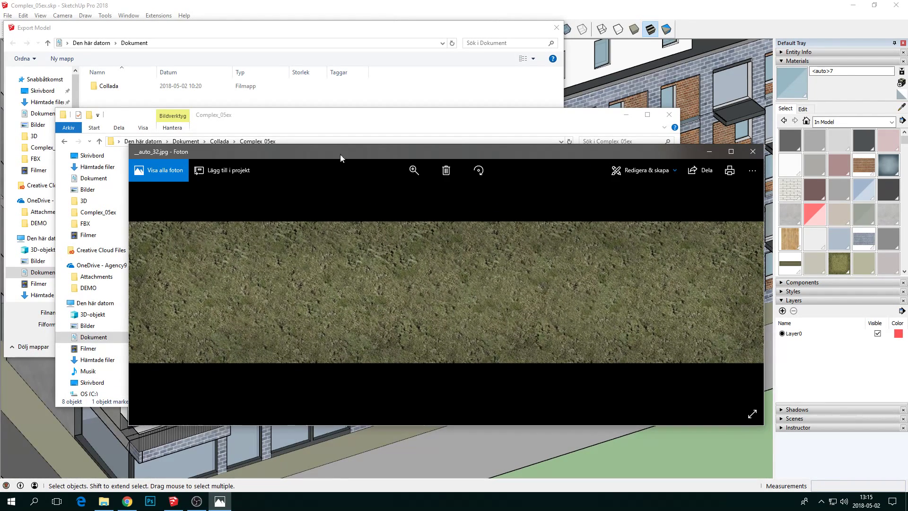
{"action": "left_click_drag", "start_coordinate": [337, 155], "coordinate": [266, 153]}
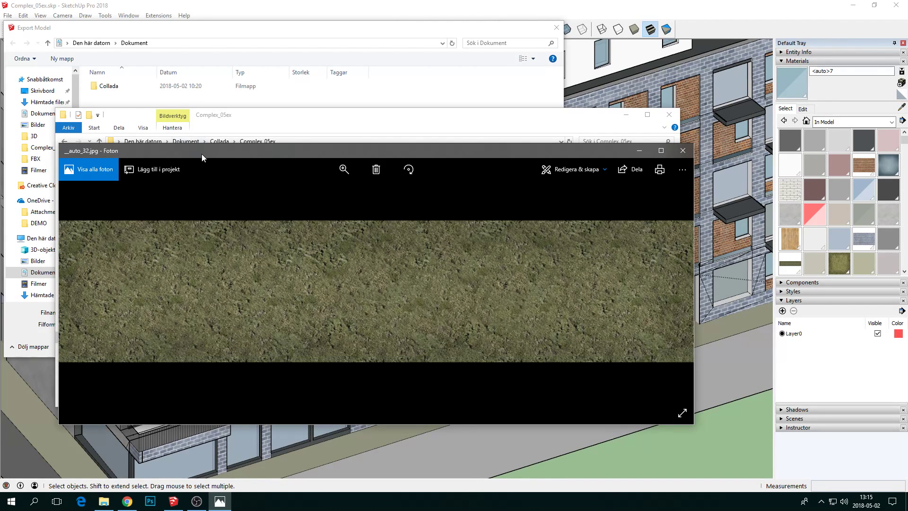
{"action": "left_click_drag", "start_coordinate": [202, 155], "coordinate": [225, 181]}
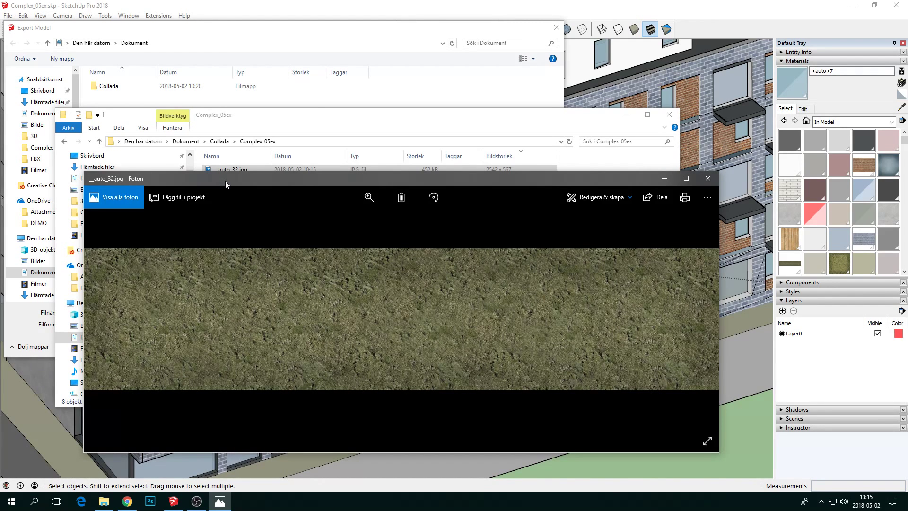
{"action": "left_click_drag", "start_coordinate": [225, 181], "coordinate": [302, 238]}
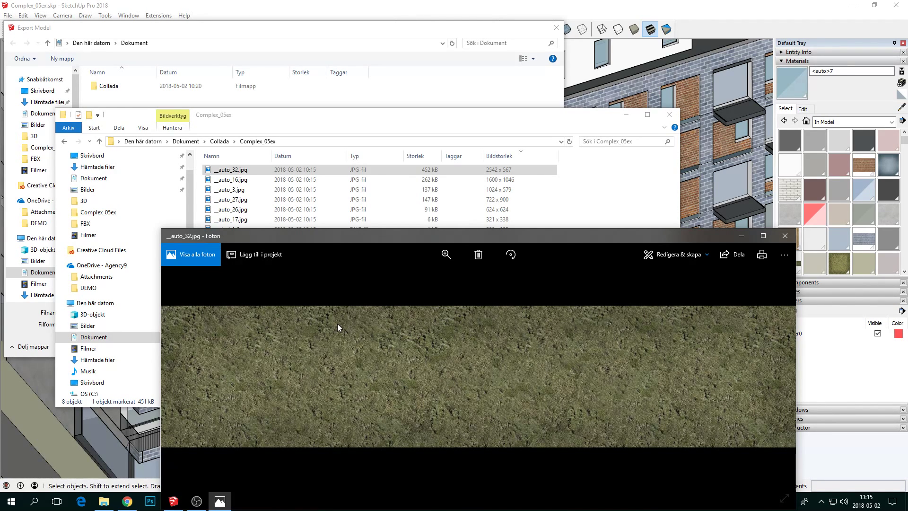
{"action": "left_click", "coordinate": [785, 236]}
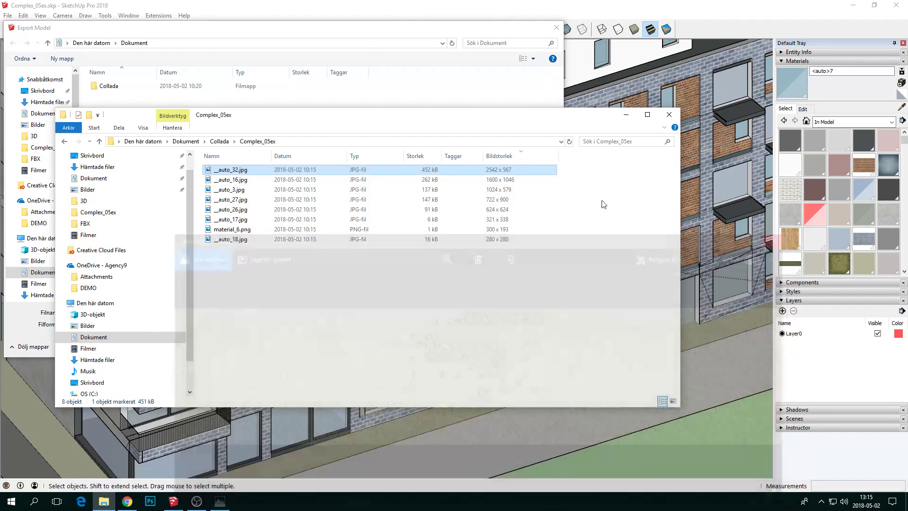
Inspect the brick texture __auto_16.jpg in the photo viewer, then close it
{"action": "left_click", "coordinate": [507, 179]}
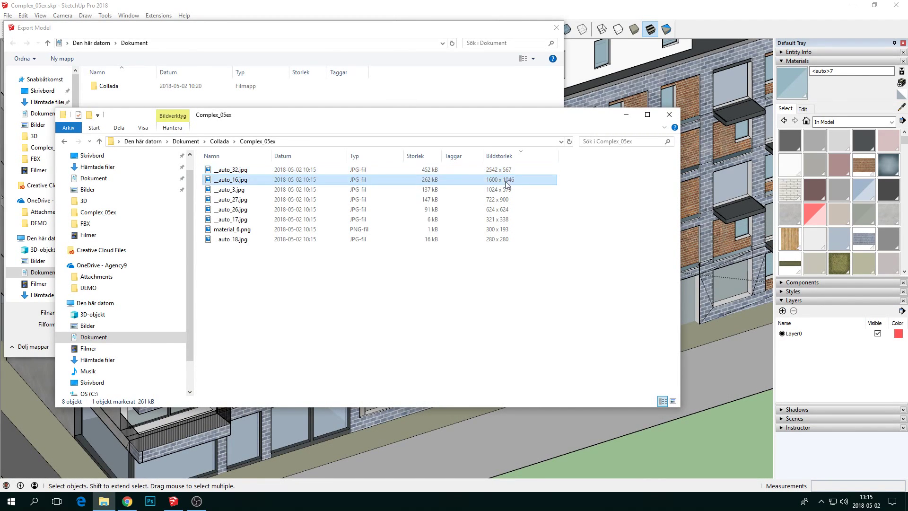
{"action": "double_click", "coordinate": [248, 183]}
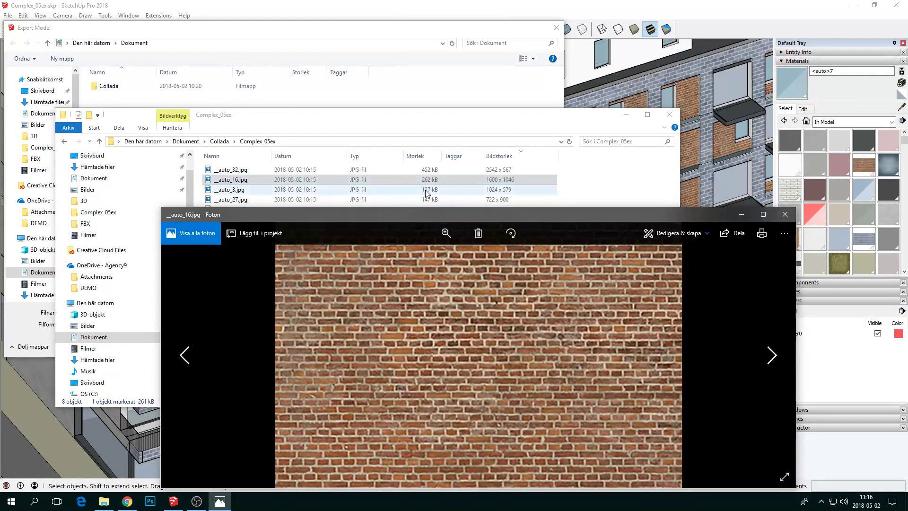
{"action": "left_click_drag", "start_coordinate": [431, 208], "coordinate": [370, 142]}
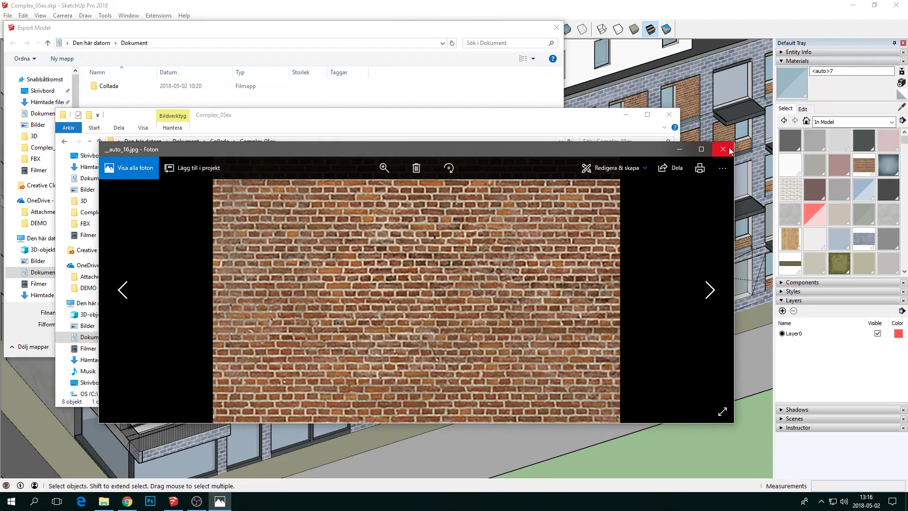
{"action": "left_click", "coordinate": [724, 144]}
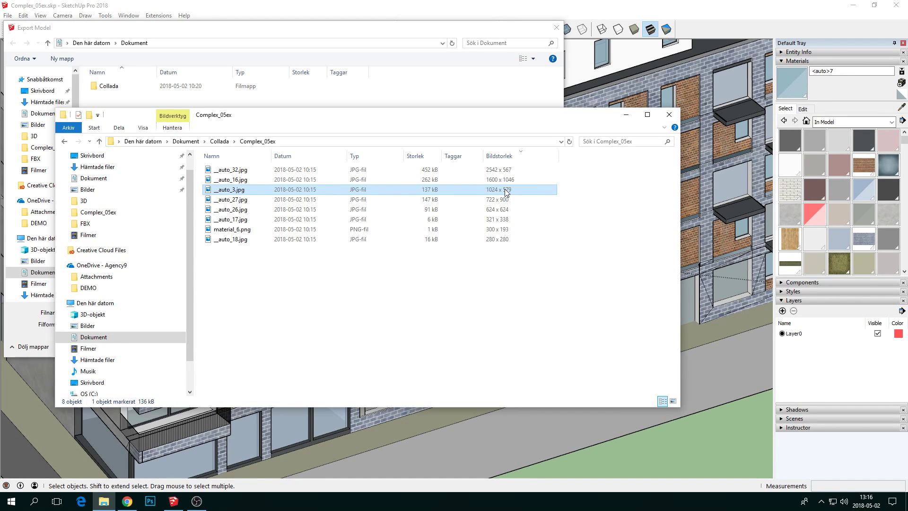
Switch to CityPlanner in Chrome and inspect the wood and brick textures on the building's facade up close
{"action": "left_click", "coordinate": [174, 501]}
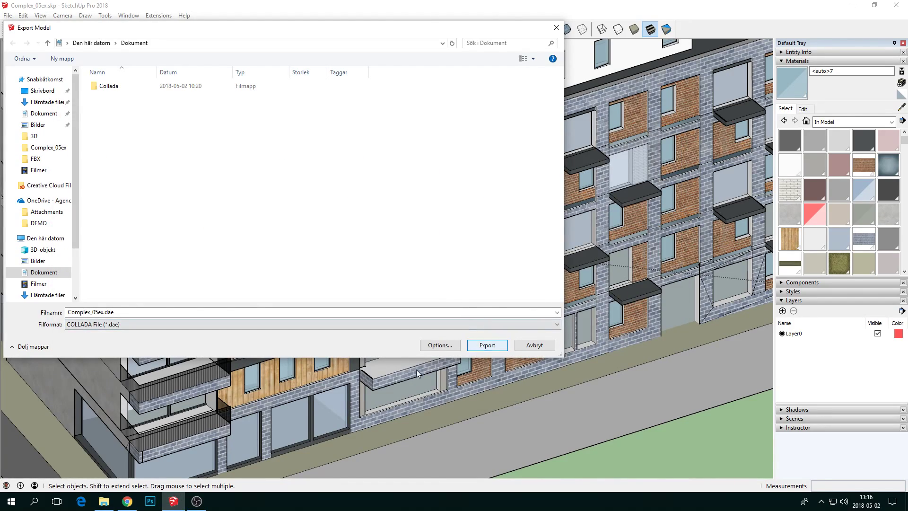
{"action": "left_click", "coordinate": [128, 502]}
{"action": "scroll", "coordinate": [360, 331], "scroll_direction": "up", "scroll_amount": 5}
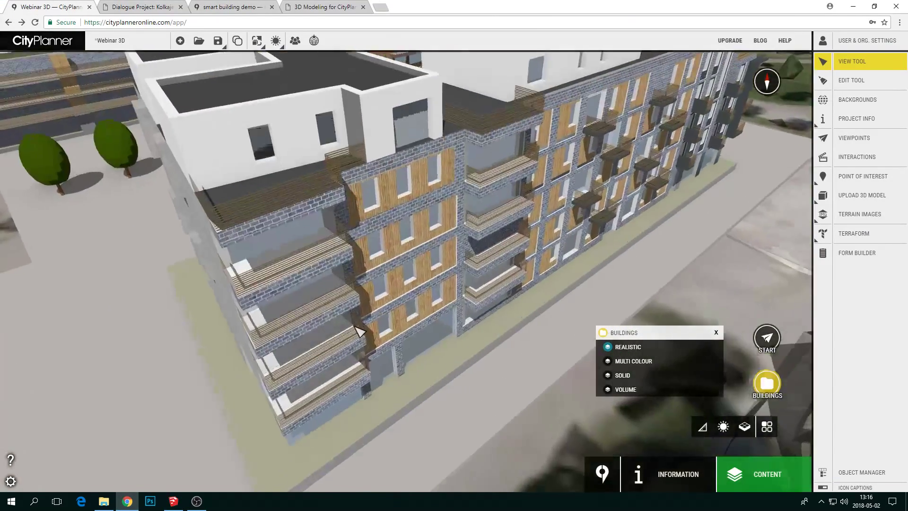
{"action": "scroll", "coordinate": [360, 331], "scroll_direction": "up", "scroll_amount": 8}
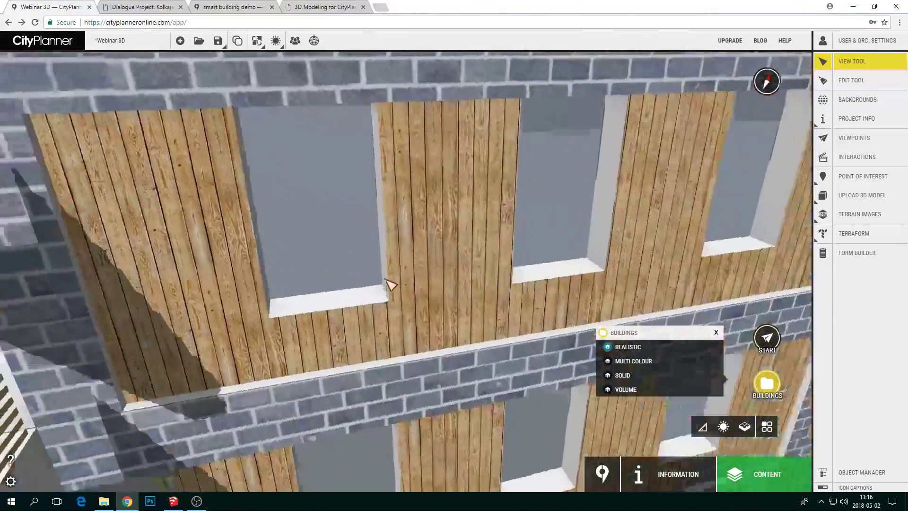
Examine the wood and brick facade up close, then view the whole building within its surroundings
{"action": "right_click_drag", "start_coordinate": [385, 280], "coordinate": [449, 234]}
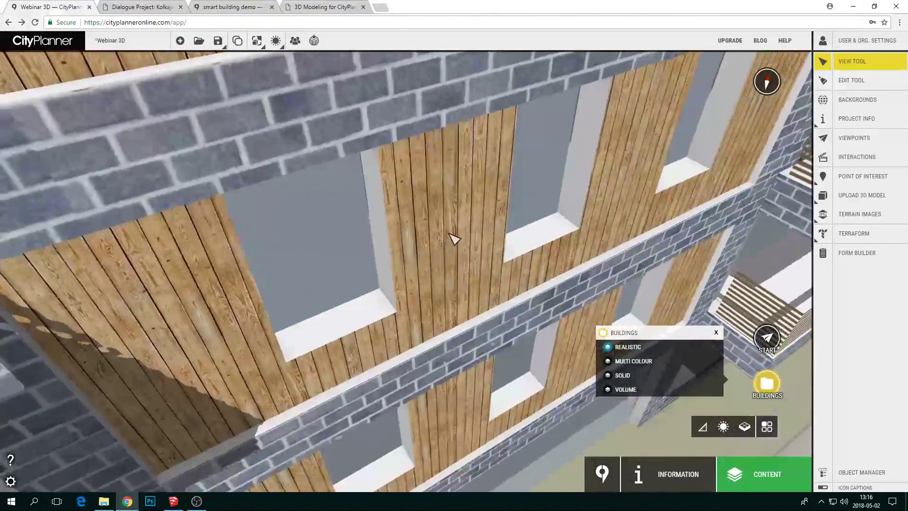
{"action": "scroll", "coordinate": [454, 239], "scroll_direction": "down", "scroll_amount": 8}
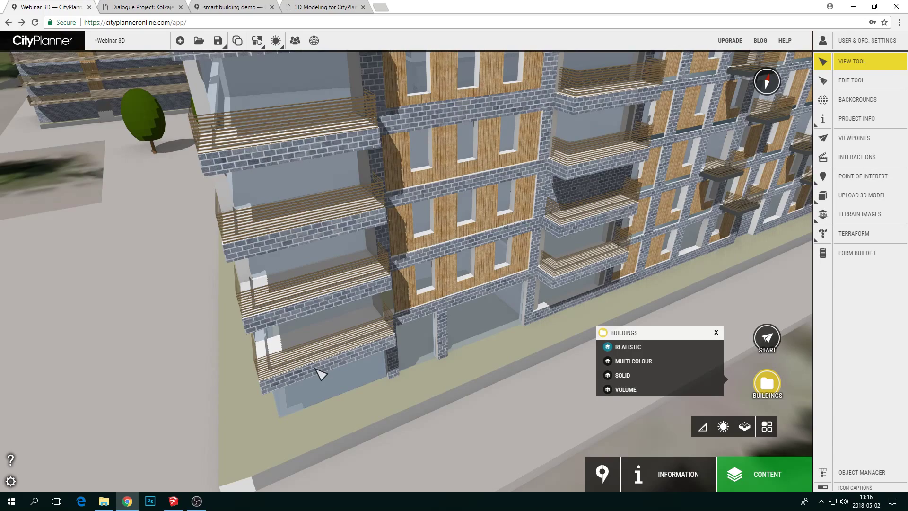
{"action": "scroll", "coordinate": [326, 344], "scroll_direction": "down", "scroll_amount": 3}
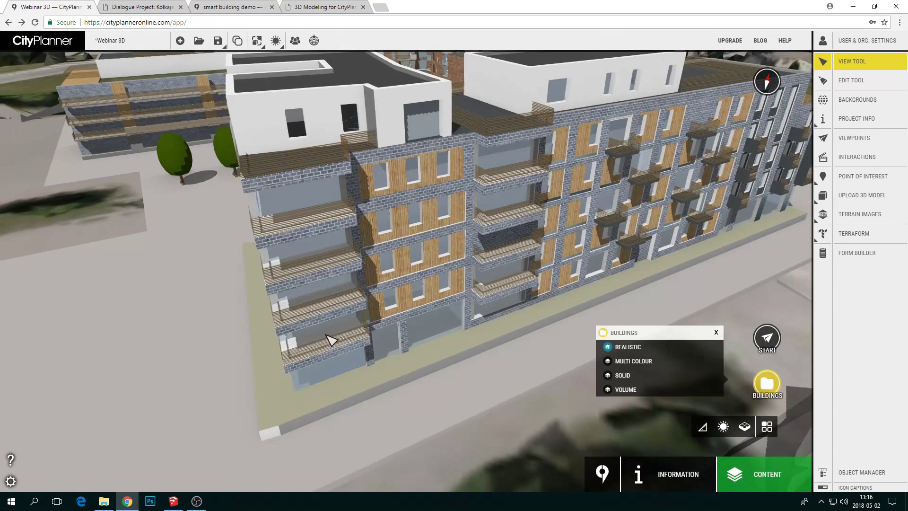
{"action": "right_click_drag", "start_coordinate": [324, 335], "coordinate": [273, 340]}
{"action": "scroll", "coordinate": [273, 340], "scroll_direction": "down", "scroll_amount": 3}
{"action": "scroll", "coordinate": [240, 246], "scroll_direction": "down", "scroll_amount": 2}
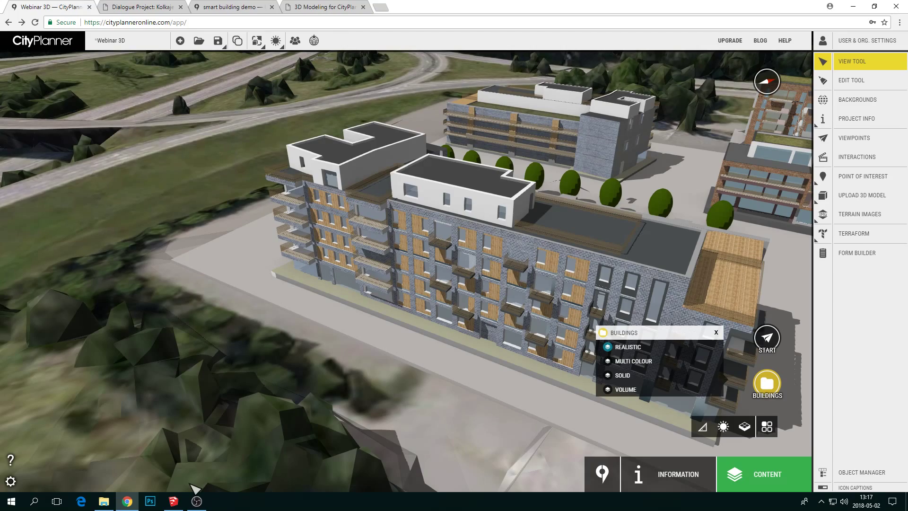
Switch to SketchUp and review the CleanUp³ extension's commands and the options for obtaining and managing extensions
{"action": "left_click", "coordinate": [173, 502]}
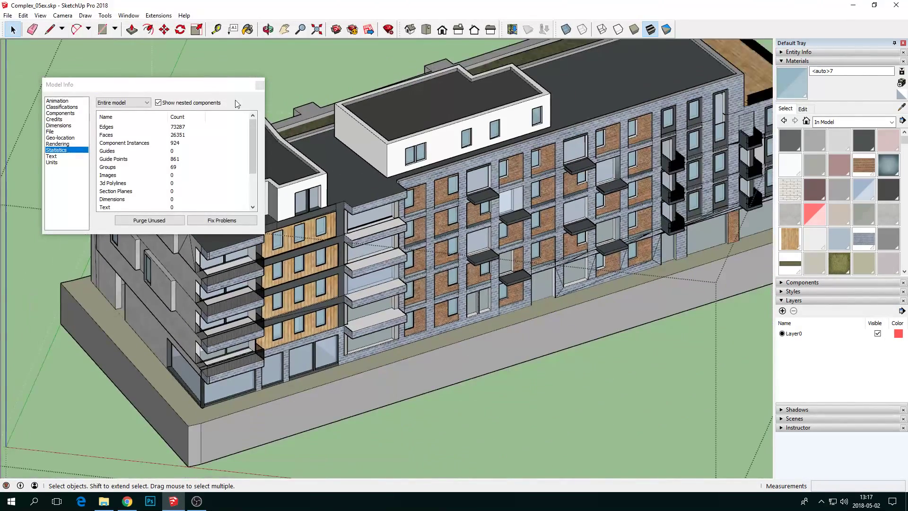
{"action": "left_click_drag", "start_coordinate": [222, 86], "coordinate": [200, 86]}
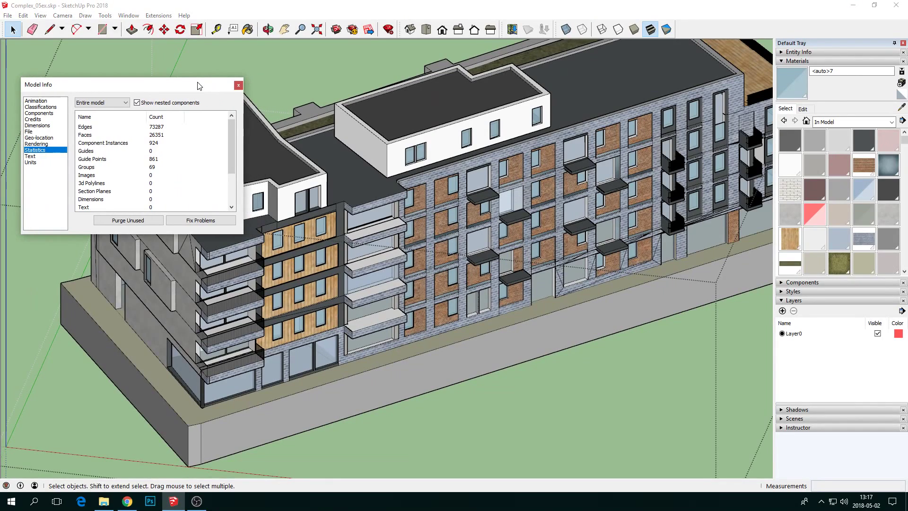
{"action": "left_click", "coordinate": [128, 16]}
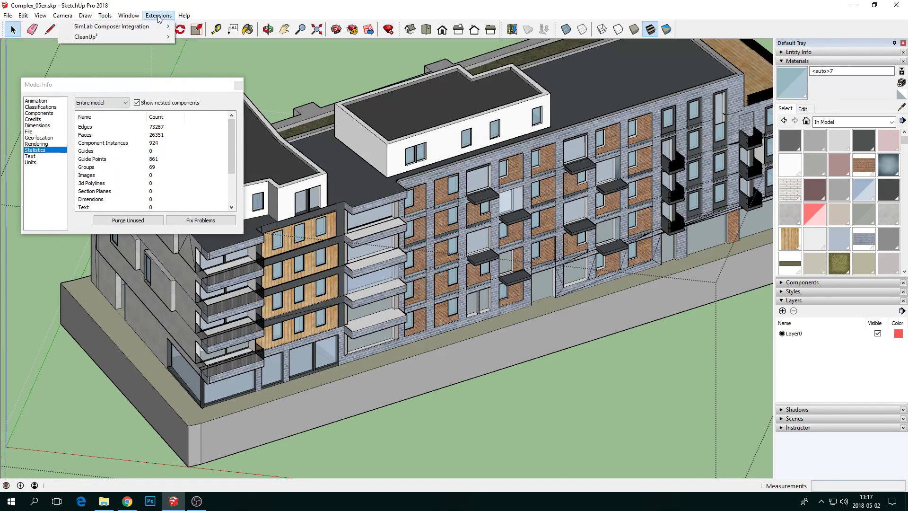
{"action": "mouse_move", "coordinate": [78, 37]}
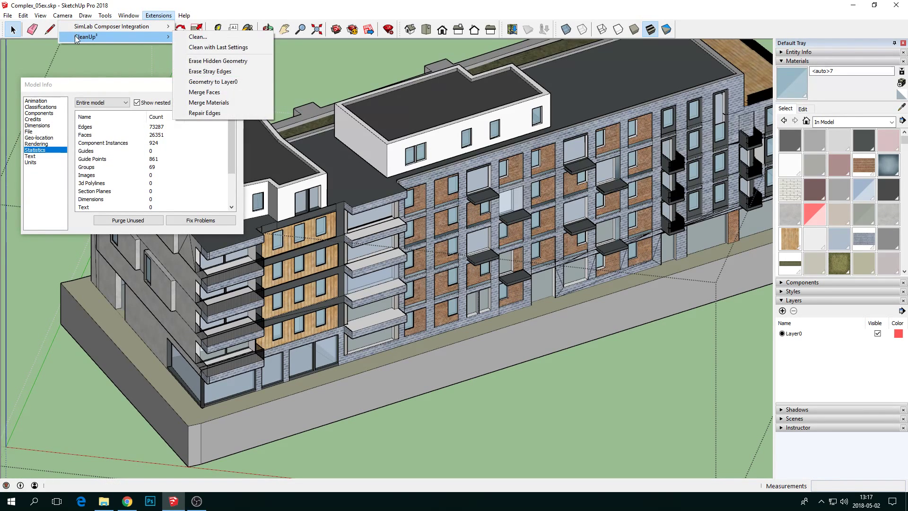
{"action": "left_click", "coordinate": [218, 37]}
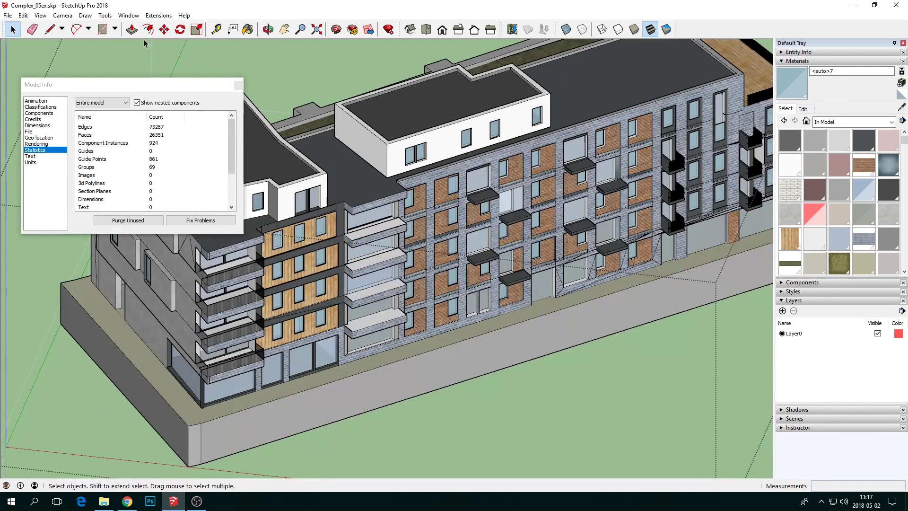
{"action": "left_click", "coordinate": [129, 15]}
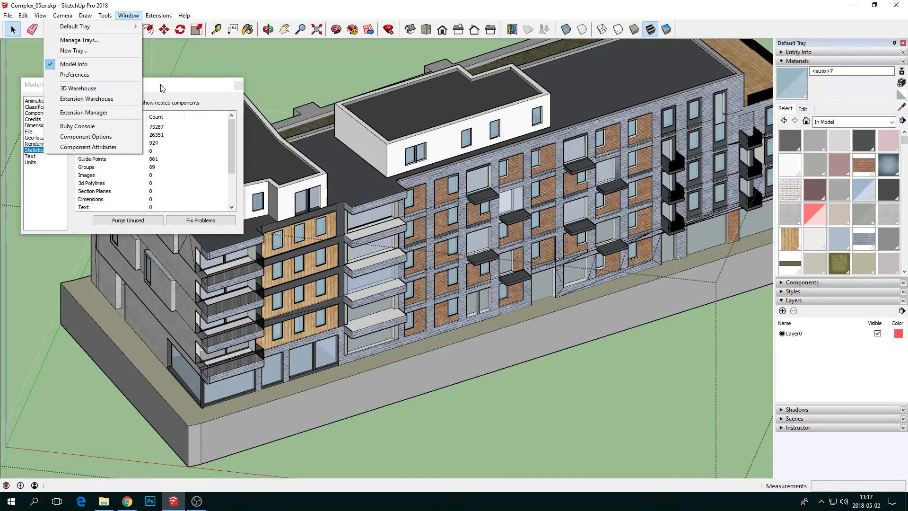
{"action": "left_click", "coordinate": [204, 82]}
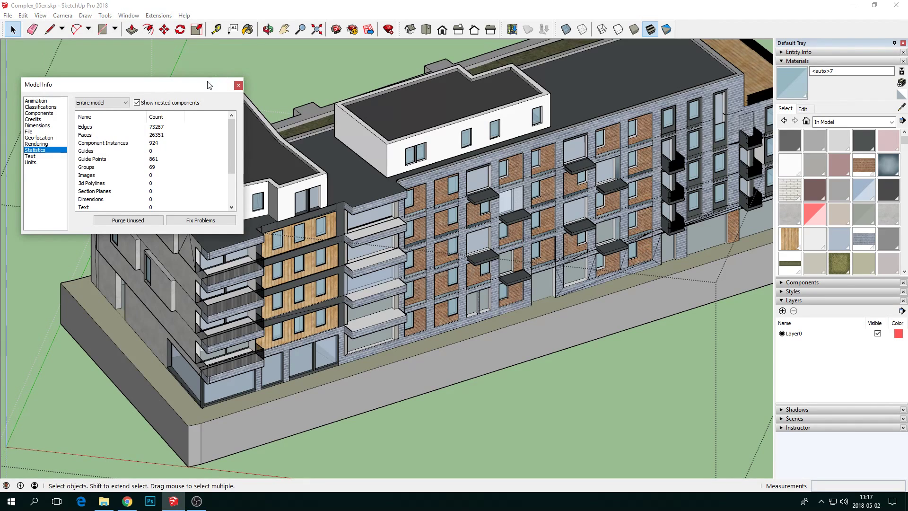
Move the Model Info window aside, deselect the building and examine its corner balconies and long facade from several angles
{"action": "left_click_drag", "start_coordinate": [207, 85], "coordinate": [194, 74]}
{"action": "scroll", "coordinate": [393, 254], "scroll_direction": "down", "scroll_amount": 3}
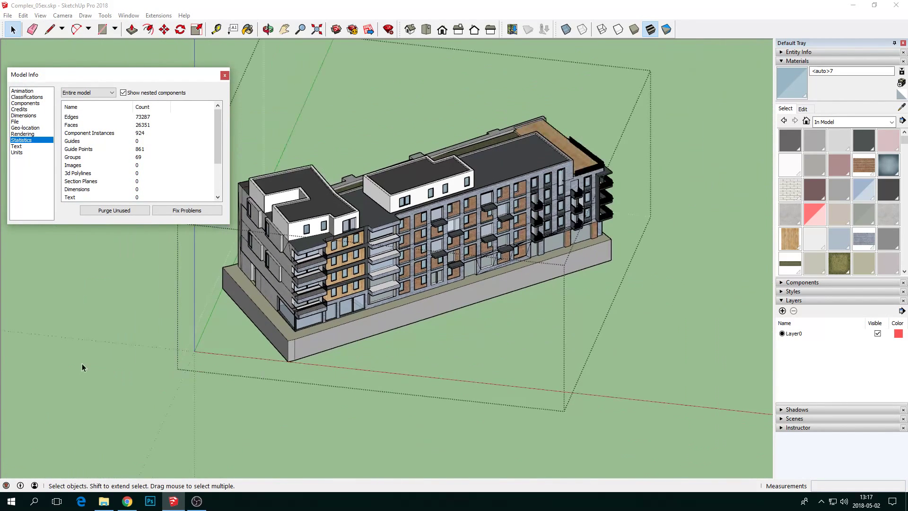
{"action": "left_click", "coordinate": [83, 364]}
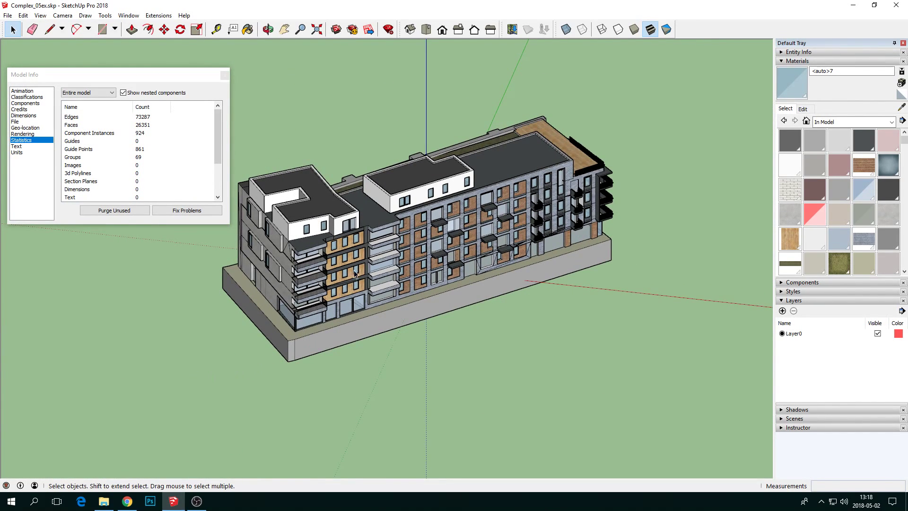
{"action": "mouse_move", "coordinate": [376, 251]}
{"action": "middle_mouse_down"}
{"action": "mouse_move", "coordinate": [379, 237]}
{"action": "mouse_move", "coordinate": [377, 245]}
{"action": "middle_mouse_up"}
{"action": "scroll", "coordinate": [292, 324], "scroll_direction": "up", "scroll_amount": 1}
{"action": "scroll", "coordinate": [291, 325], "scroll_direction": "up", "scroll_amount": 2}
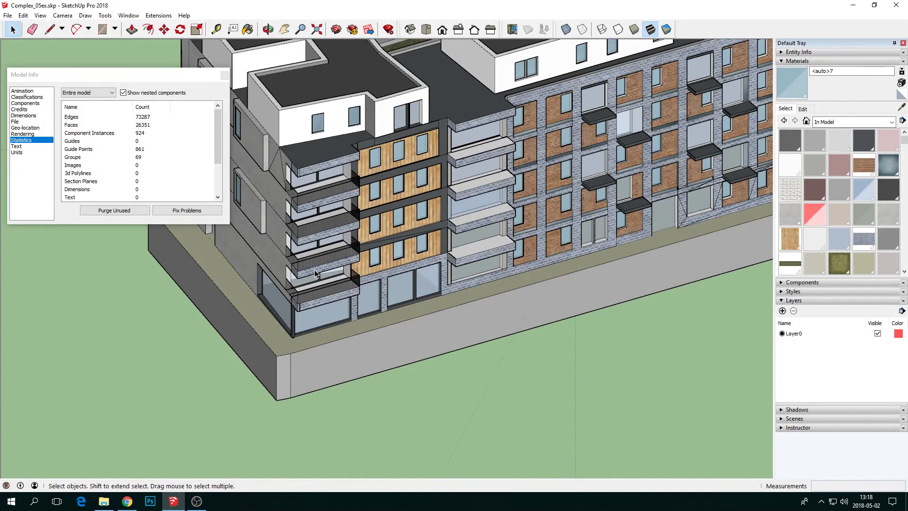
{"action": "middle_click_drag", "start_coordinate": [316, 273], "coordinate": [398, 272]}
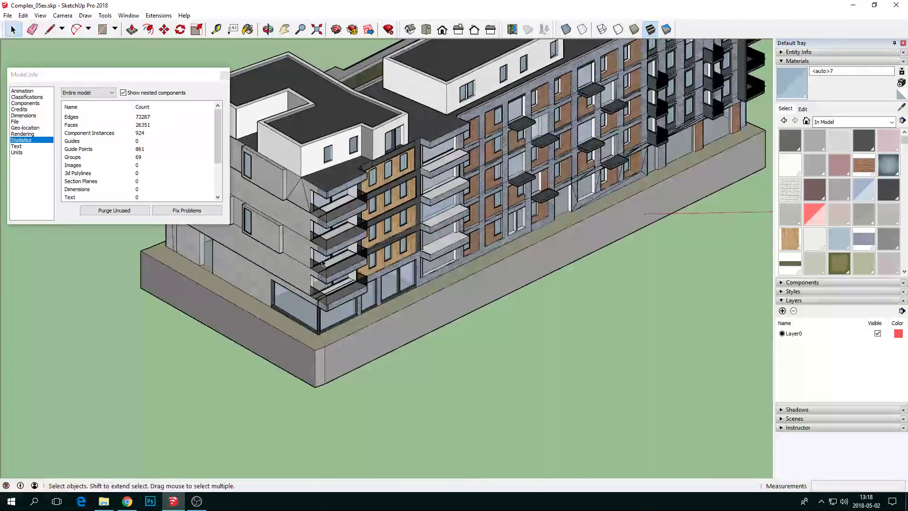
{"action": "scroll", "coordinate": [326, 267], "scroll_direction": "up", "scroll_amount": 3}
{"action": "scroll", "coordinate": [326, 268], "scroll_direction": "down", "scroll_amount": 3}
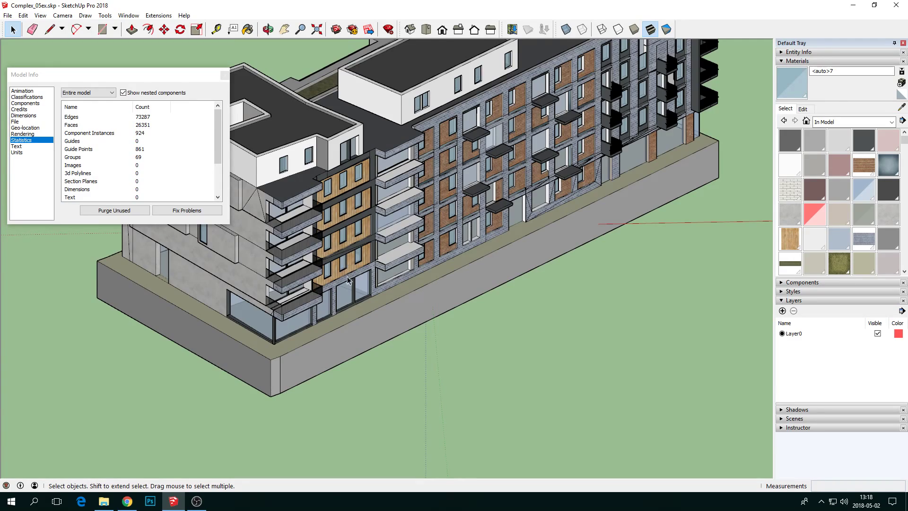
{"action": "scroll", "coordinate": [348, 280], "scroll_direction": "down", "scroll_amount": 2}
{"action": "middle_click_drag", "start_coordinate": [348, 280], "coordinate": [334, 268]}
{"action": "scroll", "coordinate": [334, 268], "scroll_direction": "down", "scroll_amount": 2}
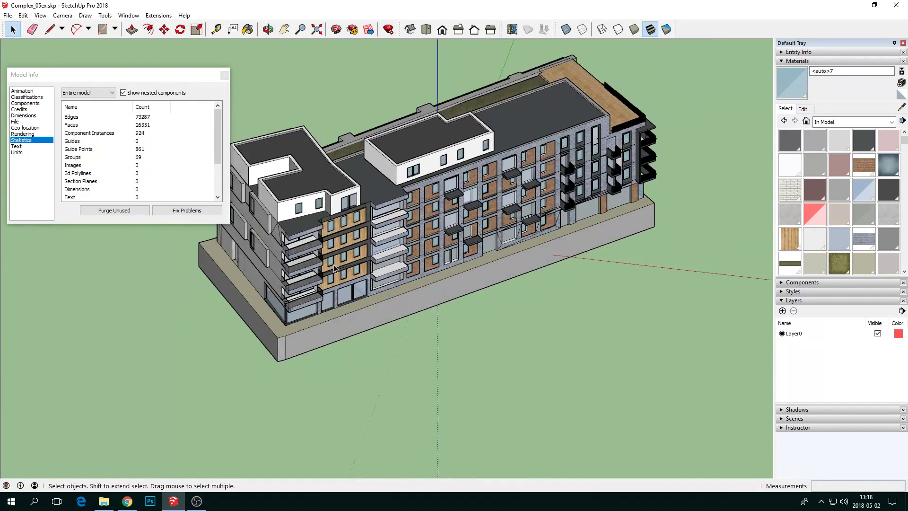
{"action": "scroll", "coordinate": [334, 268], "scroll_direction": "up", "scroll_amount": 5}
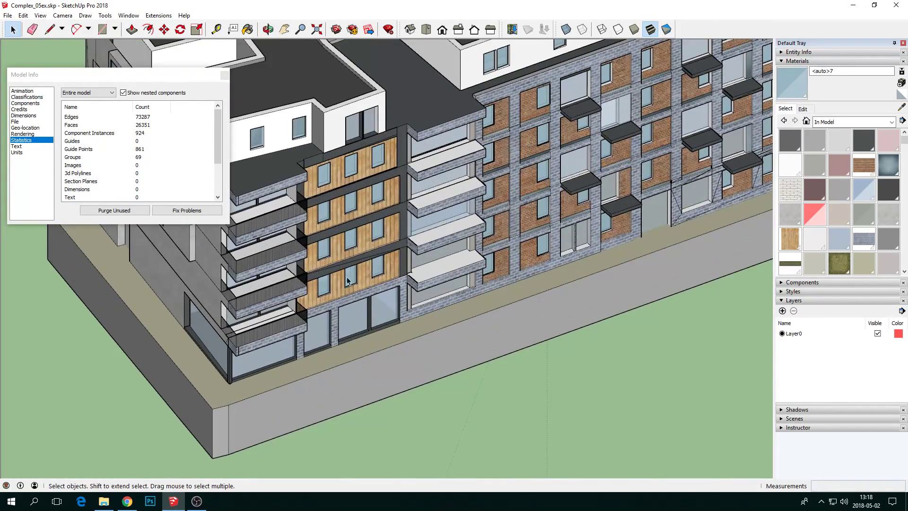
{"action": "middle_click_drag", "start_coordinate": [347, 281], "coordinate": [393, 266]}
Switch to CityPlanner in Chrome, view the whole site and show the Multi Colour version of the buildings
{"action": "left_click", "coordinate": [126, 501]}
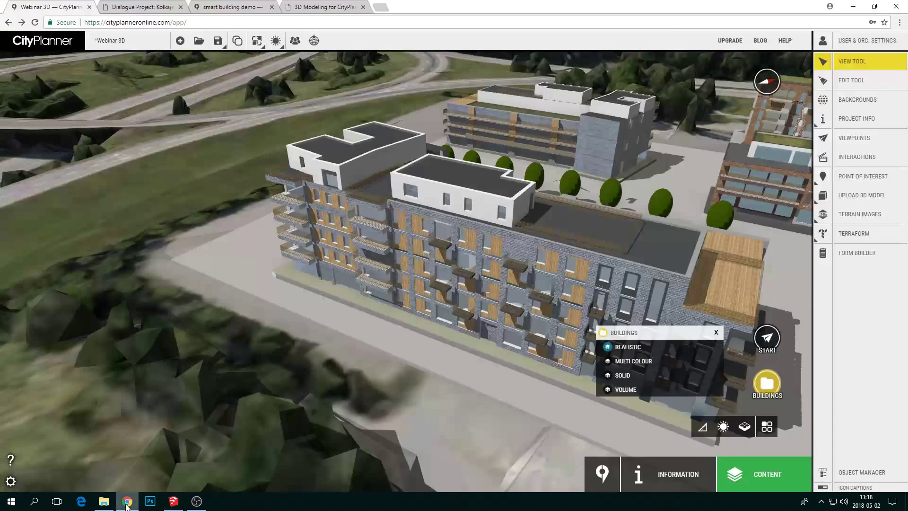
{"action": "right_click_drag", "start_coordinate": [292, 267], "coordinate": [421, 299]}
{"action": "scroll", "coordinate": [425, 304], "scroll_direction": "down", "scroll_amount": 6}
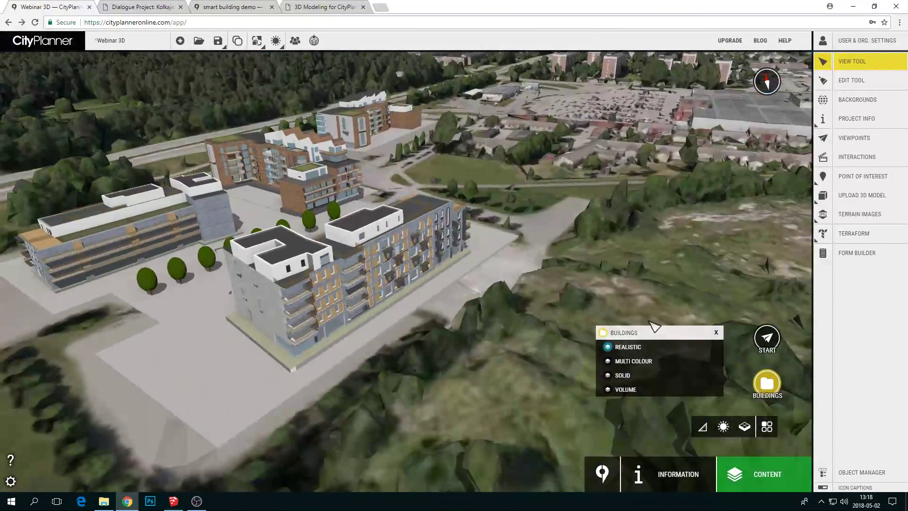
{"action": "left_click", "coordinate": [653, 362]}
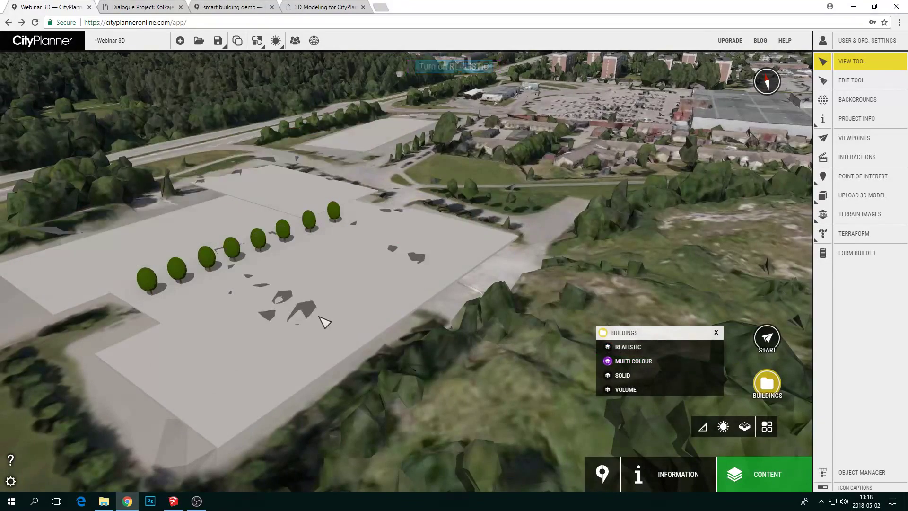
Switch to SketchUp, close Model Info and remove the texture image texture_1.jpg from the brown material <auto>16
{"action": "left_click", "coordinate": [173, 501]}
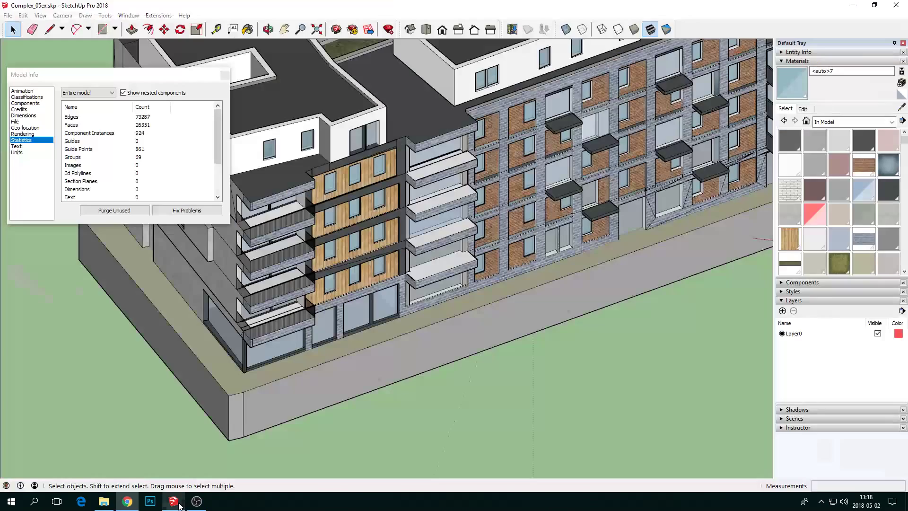
{"action": "scroll", "coordinate": [301, 335], "scroll_direction": "down", "scroll_amount": 1}
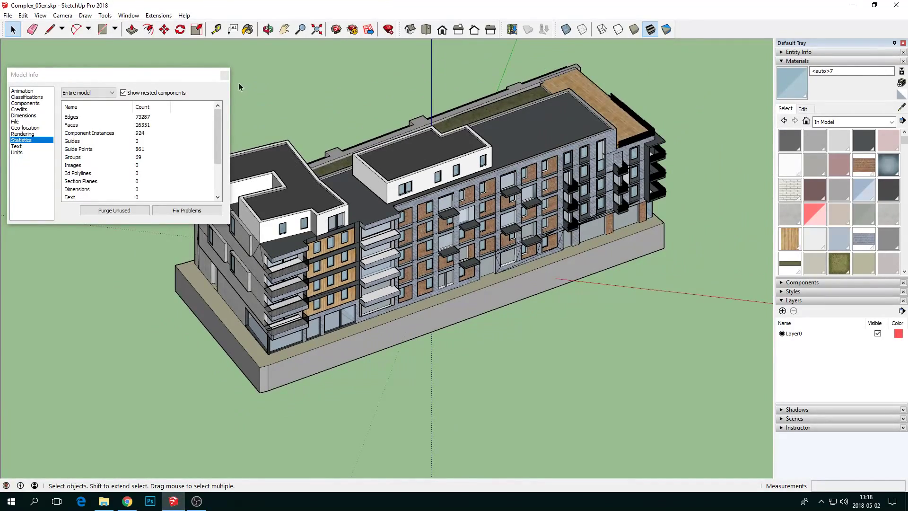
{"action": "left_click", "coordinate": [225, 76]}
{"action": "left_click", "coordinate": [864, 165]}
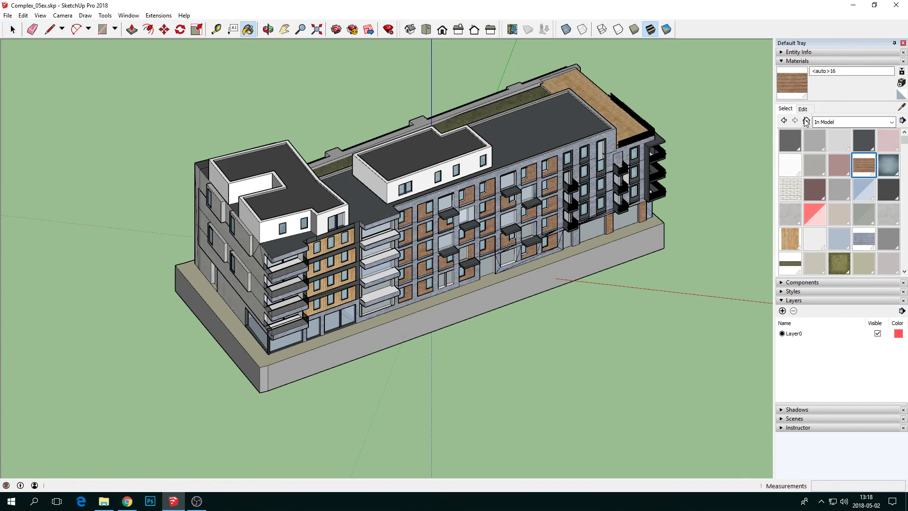
{"action": "left_click", "coordinate": [803, 109]}
{"action": "left_click_drag", "start_coordinate": [847, 204], "coordinate": [774, 201]}
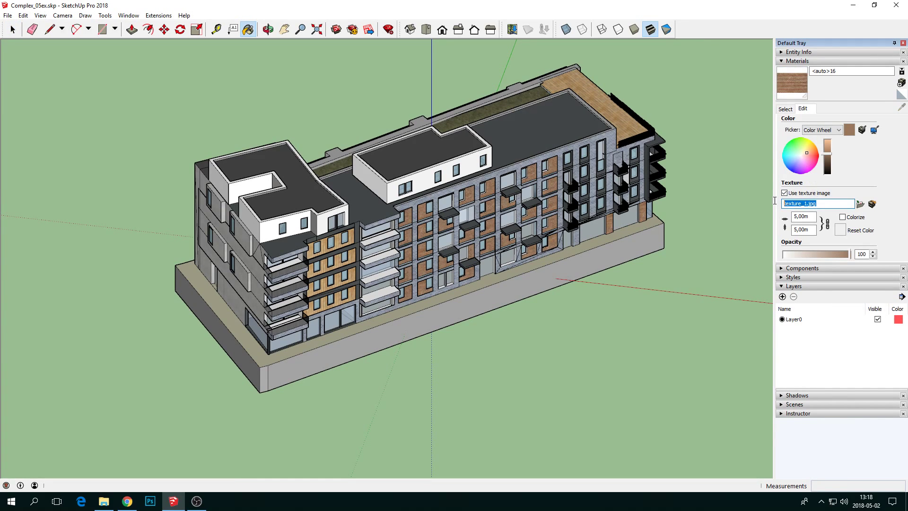
{"action": "key", "text": "Delete"}
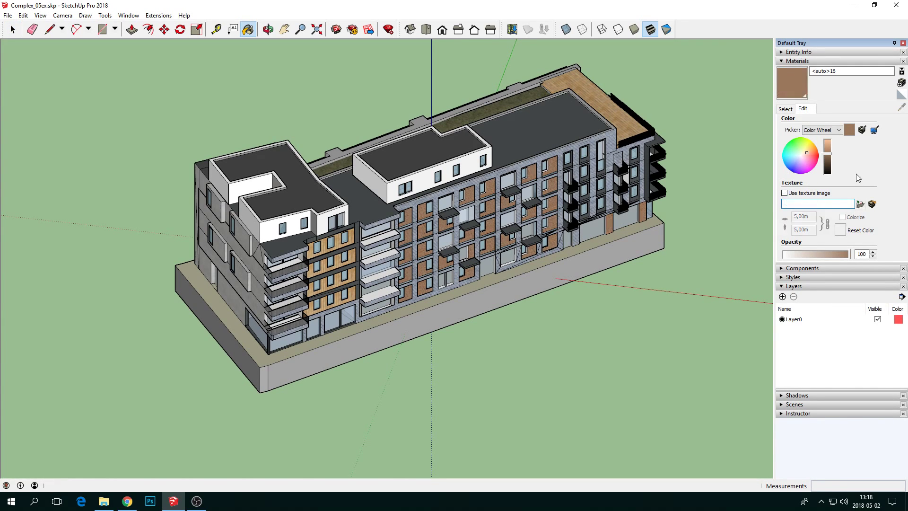
Remove the texture image texture.jpg from the grey-blue brick material <auto>3
{"action": "left_click", "coordinate": [786, 109]}
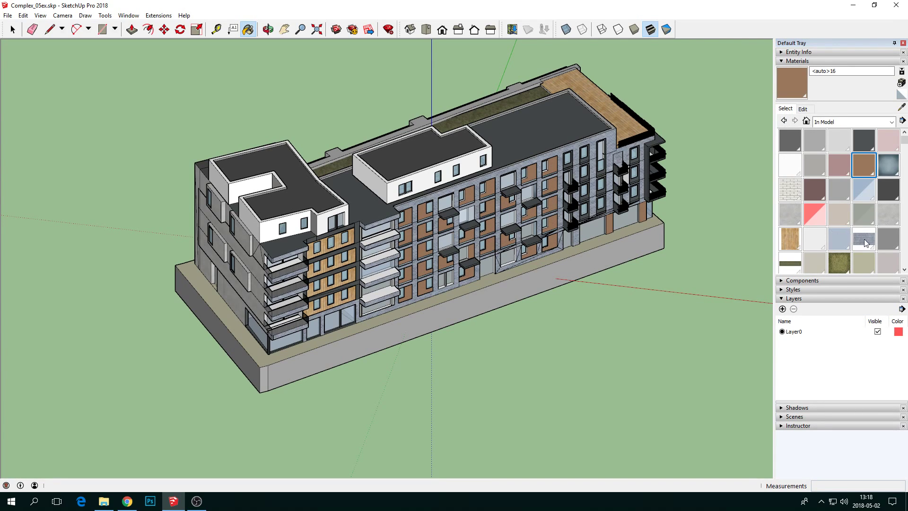
{"action": "left_click", "coordinate": [865, 242]}
{"action": "left_click", "coordinate": [803, 109]}
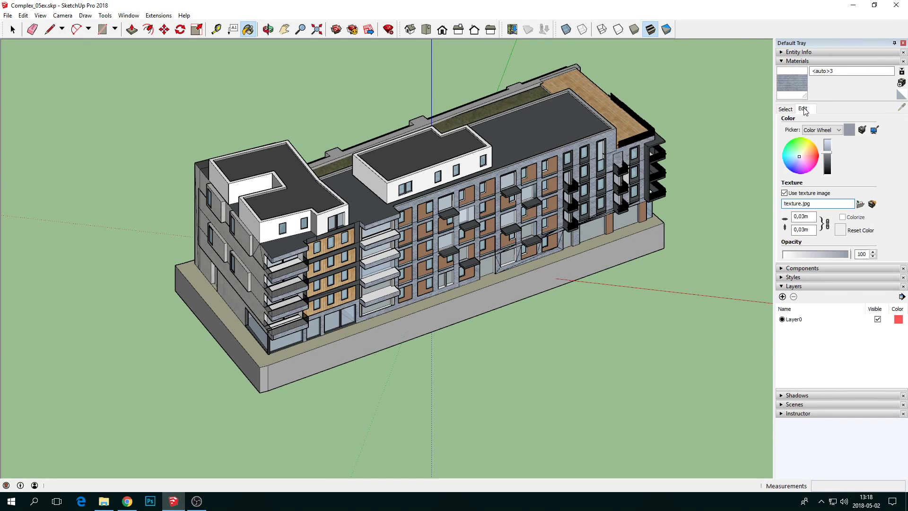
{"action": "left_click", "coordinate": [818, 207]}
{"action": "key", "text": "Delete"}
Examine the plain brown and grey-blue surfaces on the building's facade up close
{"action": "scroll", "coordinate": [418, 304], "scroll_direction": "up", "scroll_amount": 8}
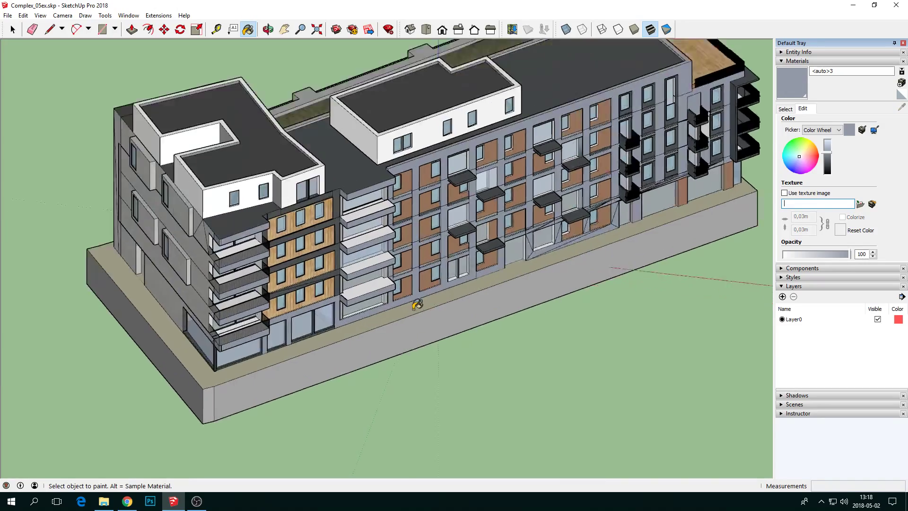
{"action": "mouse_move", "coordinate": [423, 290]}
{"action": "middle_mouse_down"}
{"action": "mouse_move", "coordinate": [402, 213]}
{"action": "mouse_move", "coordinate": [382, 292]}
{"action": "mouse_move", "coordinate": [373, 284]}
{"action": "mouse_move", "coordinate": [400, 278]}
{"action": "middle_mouse_up"}
{"action": "scroll", "coordinate": [504, 255], "scroll_direction": "down", "scroll_amount": 5}
{"action": "scroll", "coordinate": [505, 255], "scroll_direction": "down", "scroll_amount": 2}
{"action": "mouse_move", "coordinate": [505, 255]}
{"action": "middle_mouse_down"}
{"action": "mouse_move", "coordinate": [539, 263]}
{"action": "mouse_move", "coordinate": [500, 266]}
{"action": "middle_mouse_up"}
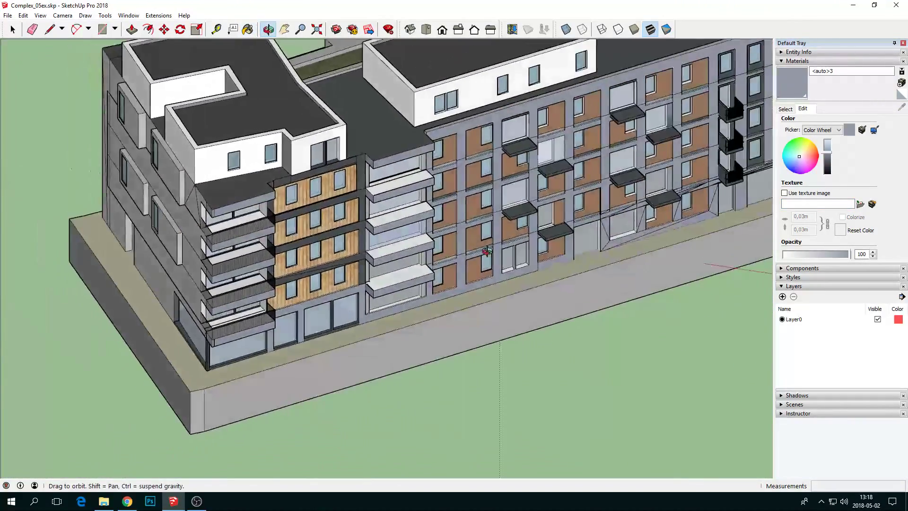
{"action": "scroll", "coordinate": [500, 265], "scroll_direction": "up", "scroll_amount": 7}
{"action": "scroll", "coordinate": [392, 239], "scroll_direction": "down", "scroll_amount": 10}
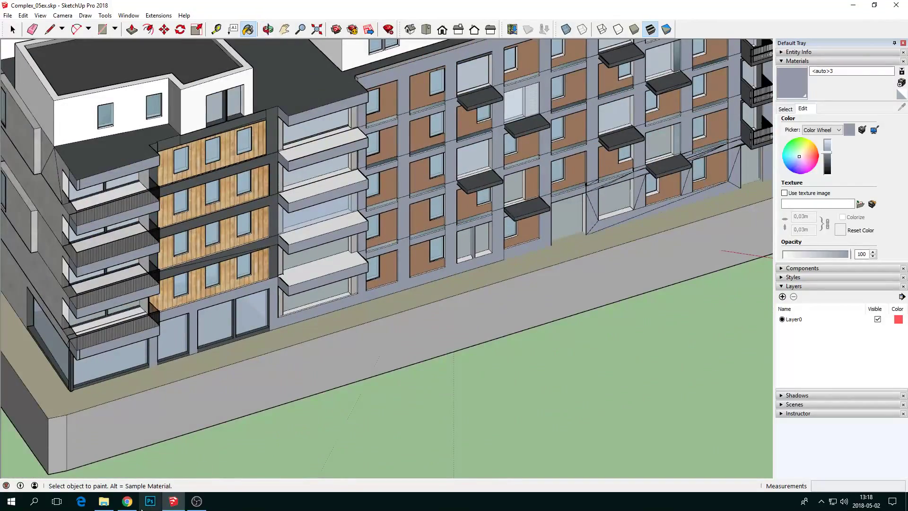
Switch to CityPlanner in Chrome, examine the Multi Colour building up close and show the Solid version instead
{"action": "left_click", "coordinate": [127, 501]}
{"action": "scroll", "coordinate": [344, 310], "scroll_direction": "up", "scroll_amount": 3}
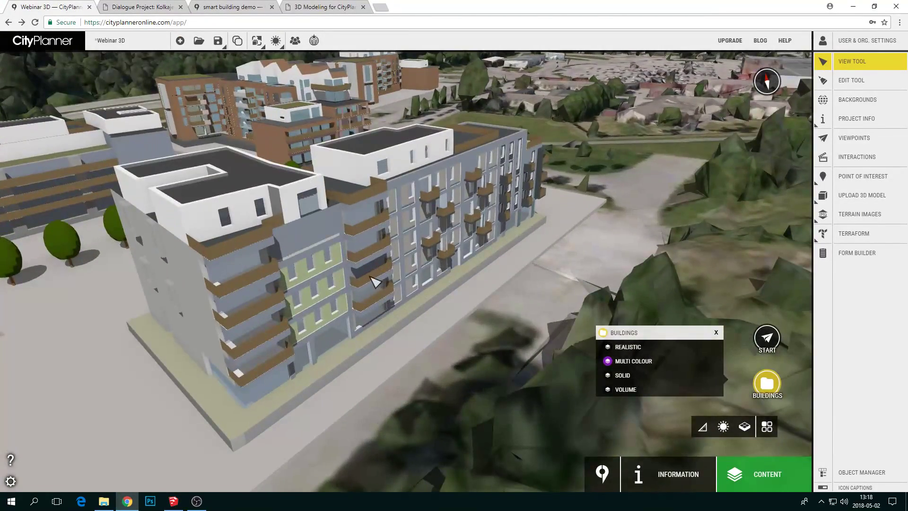
{"action": "right_click_drag", "start_coordinate": [372, 279], "coordinate": [538, 356]}
{"action": "left_click", "coordinate": [623, 375]}
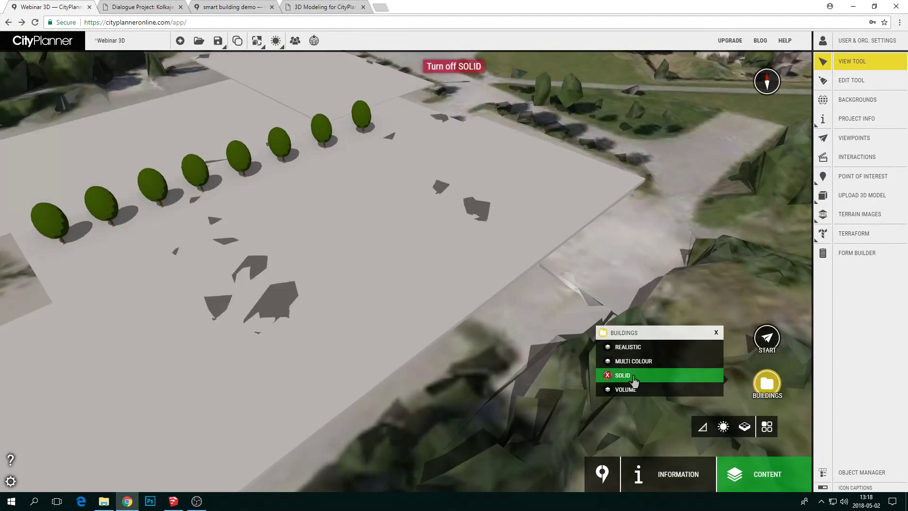
Switch to SketchUp and explode the whole building group into loose geometry
{"action": "left_click", "coordinate": [173, 501]}
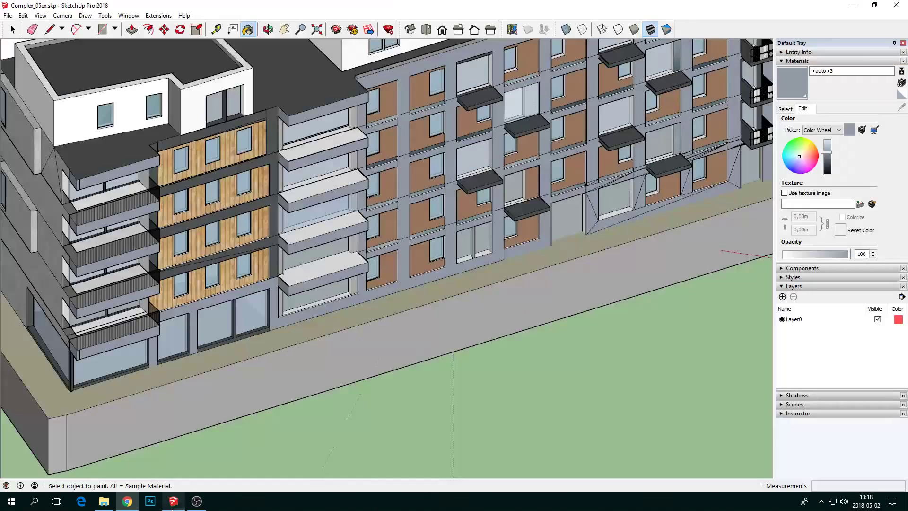
{"action": "scroll", "coordinate": [324, 298], "scroll_direction": "down", "scroll_amount": 5}
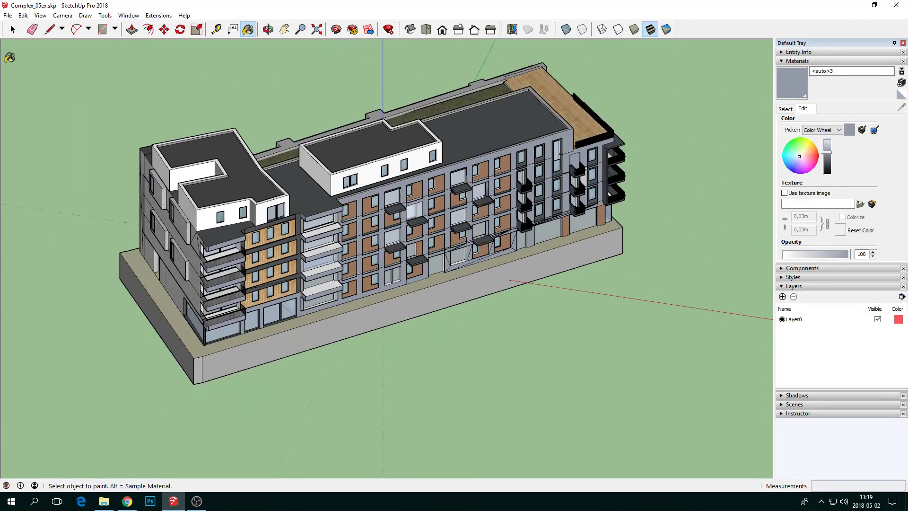
{"action": "left_click", "coordinate": [13, 29]}
{"action": "left_click", "coordinate": [413, 243]}
{"action": "right_click", "coordinate": [413, 244]}
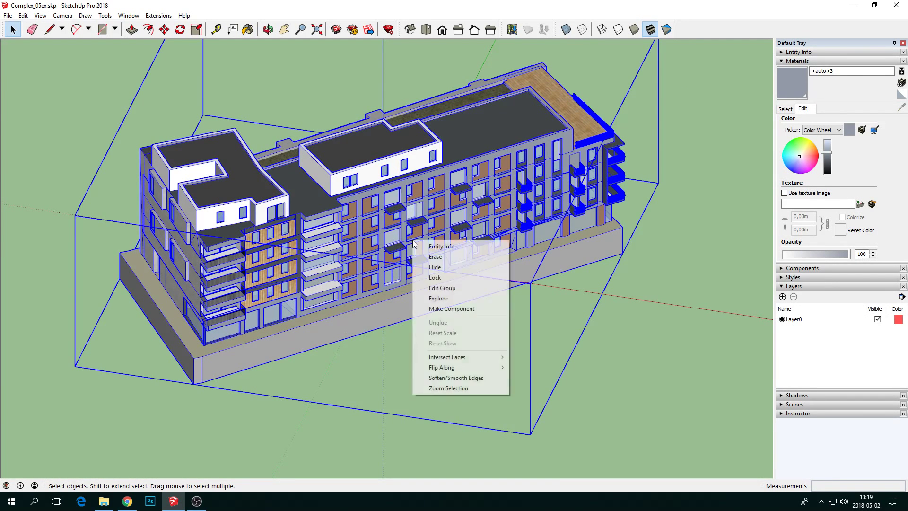
{"action": "left_click", "coordinate": [450, 301]}
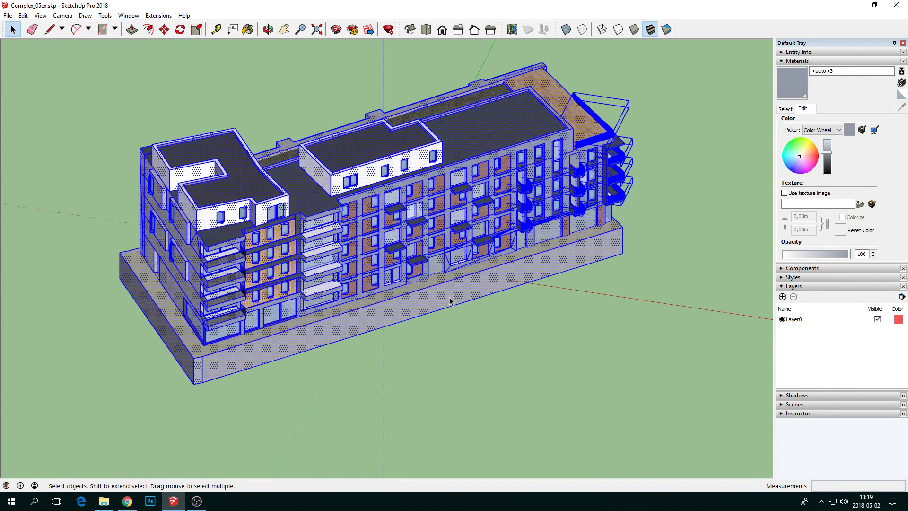
{"action": "right_click", "coordinate": [371, 264]}
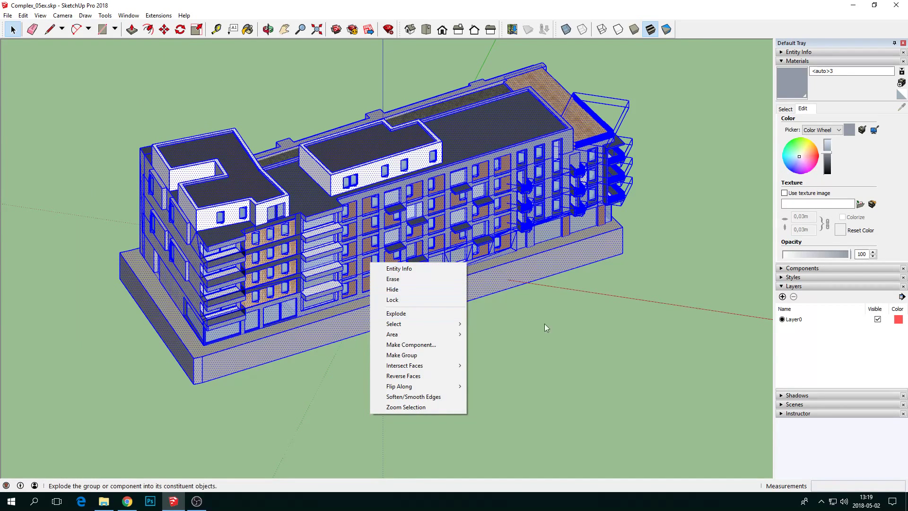
Paint all the selected building geometry with the plain white in-model material <auto>13
{"action": "left_click", "coordinate": [791, 112]}
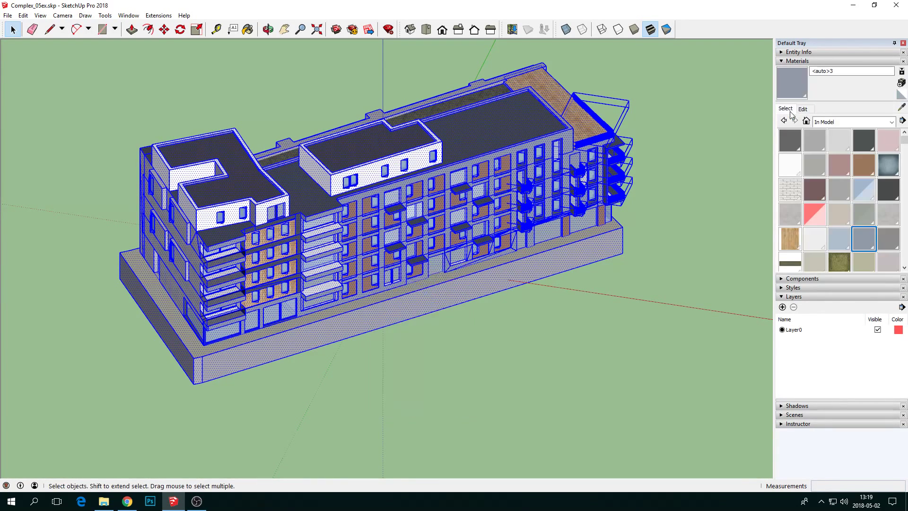
{"action": "left_click", "coordinate": [790, 164]}
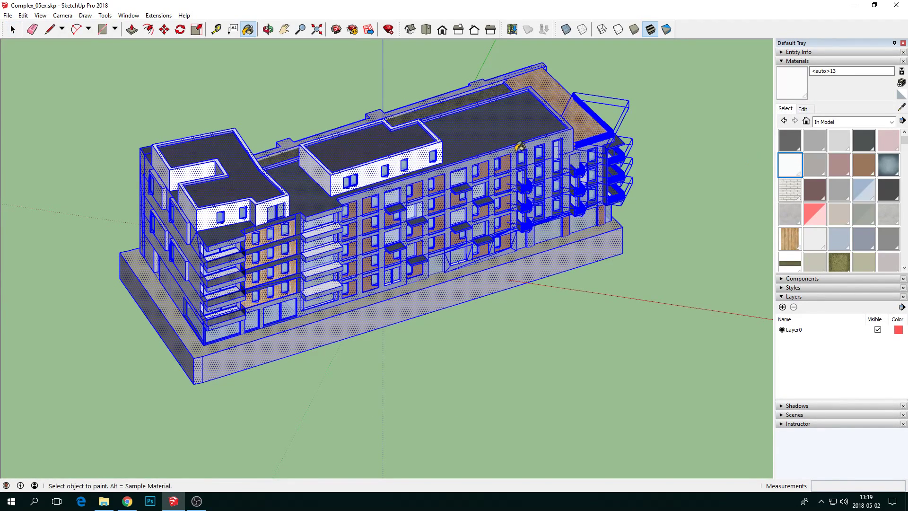
{"action": "left_click", "coordinate": [516, 149]}
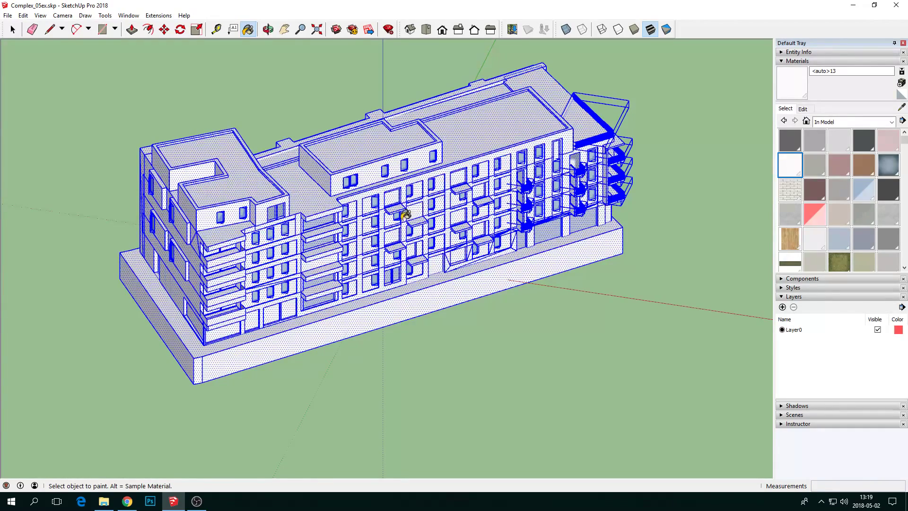
{"action": "mouse_move", "coordinate": [405, 214]}
{"action": "middle_mouse_down"}
{"action": "mouse_move", "coordinate": [413, 183]}
{"action": "mouse_move", "coordinate": [399, 226]}
{"action": "middle_mouse_up"}
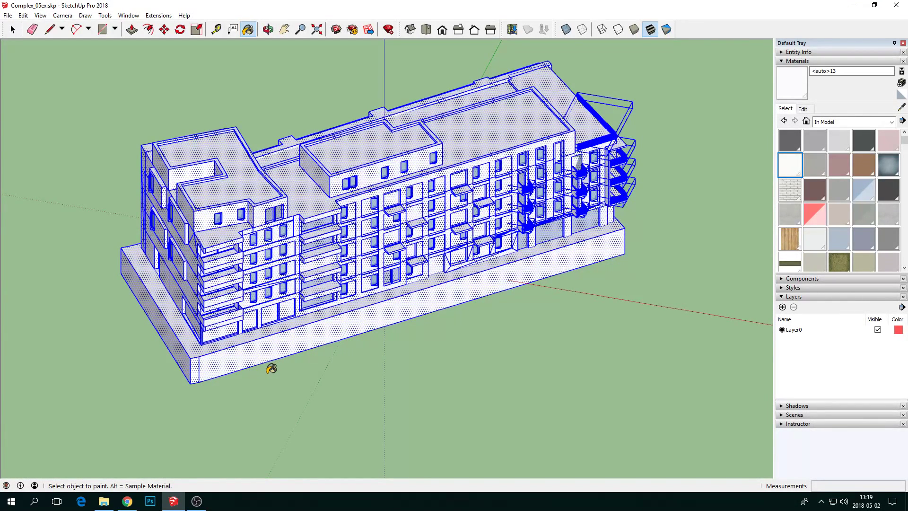
Switch to CityPlanner in Chrome, examine the all-white Solid building for comparison and return to SketchUp
{"action": "mouse_move", "coordinate": [133, 505]}
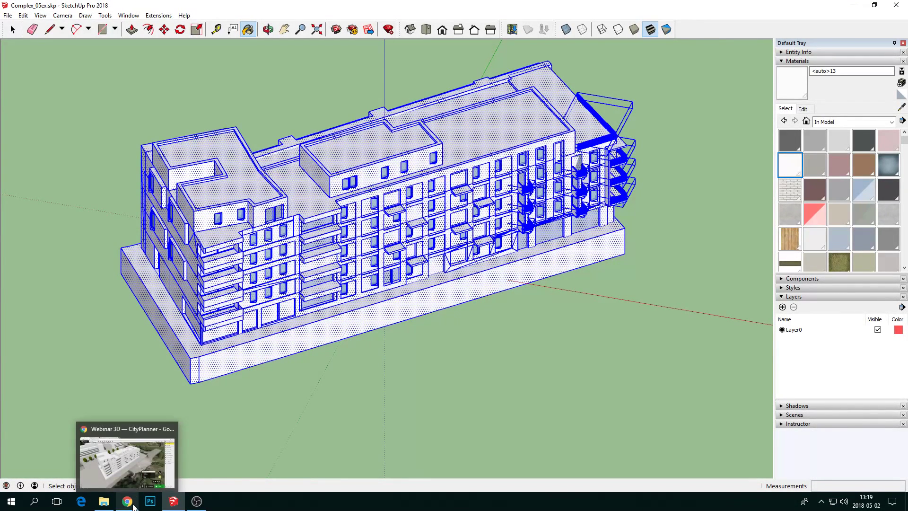
{"action": "left_click", "coordinate": [128, 501]}
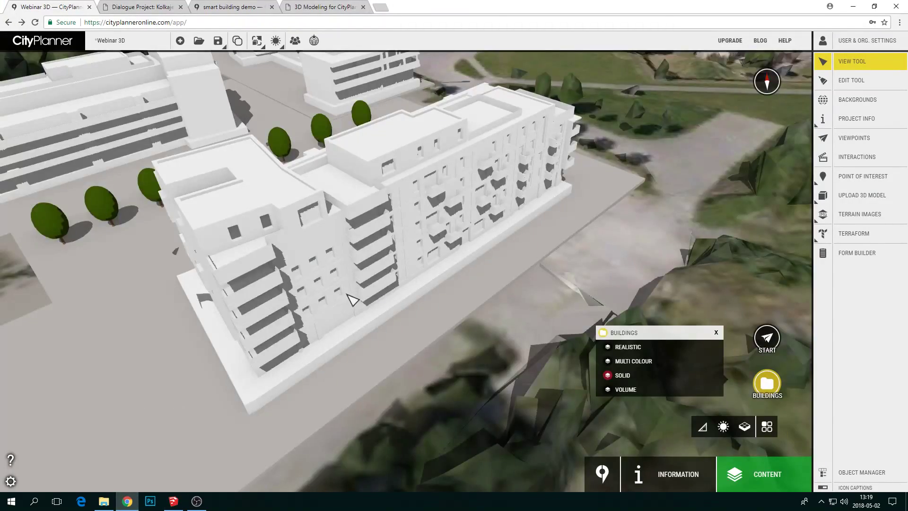
{"action": "mouse_move", "coordinate": [349, 300]}
{"action": "left_mouse_down"}
{"action": "mouse_move", "coordinate": [300, 315]}
{"action": "mouse_move", "coordinate": [371, 295]}
{"action": "left_mouse_up"}
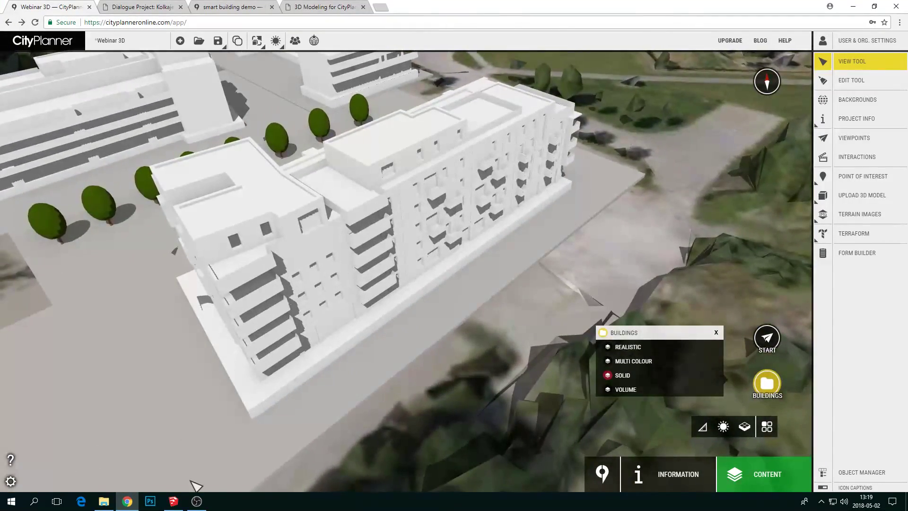
{"action": "left_click", "coordinate": [173, 501]}
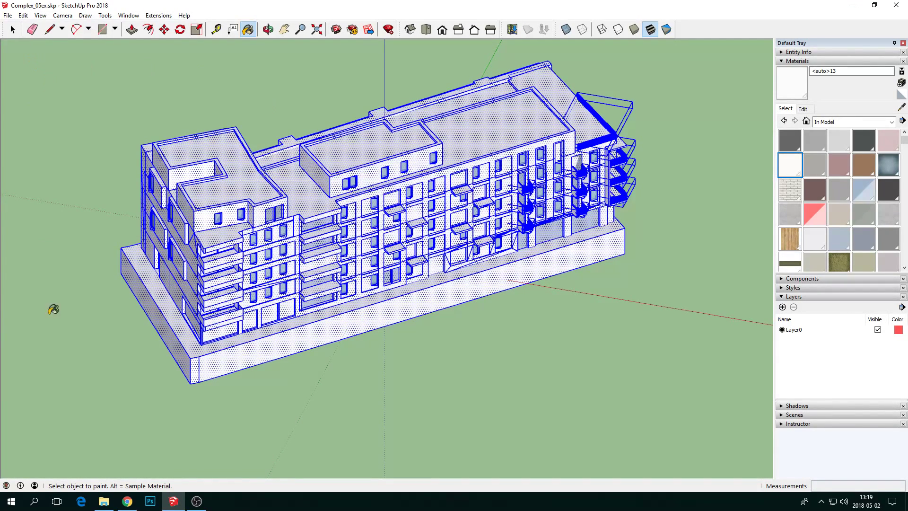
Switch to CityPlanner in Chrome, show the Volume version and examine the plain block buildings
{"action": "left_click", "coordinate": [126, 501]}
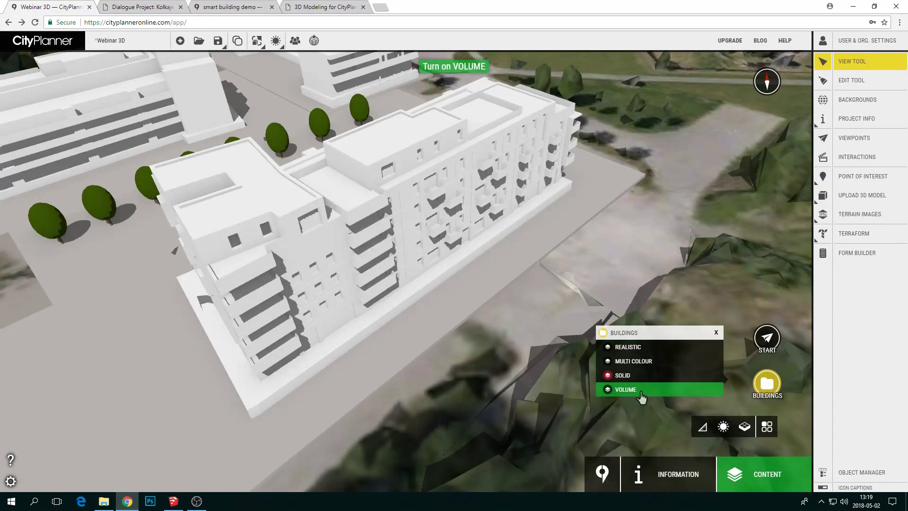
{"action": "left_click", "coordinate": [641, 395]}
{"action": "scroll", "coordinate": [375, 259], "scroll_direction": "down", "scroll_amount": 3}
{"action": "scroll", "coordinate": [362, 260], "scroll_direction": "up", "scroll_amount": 5}
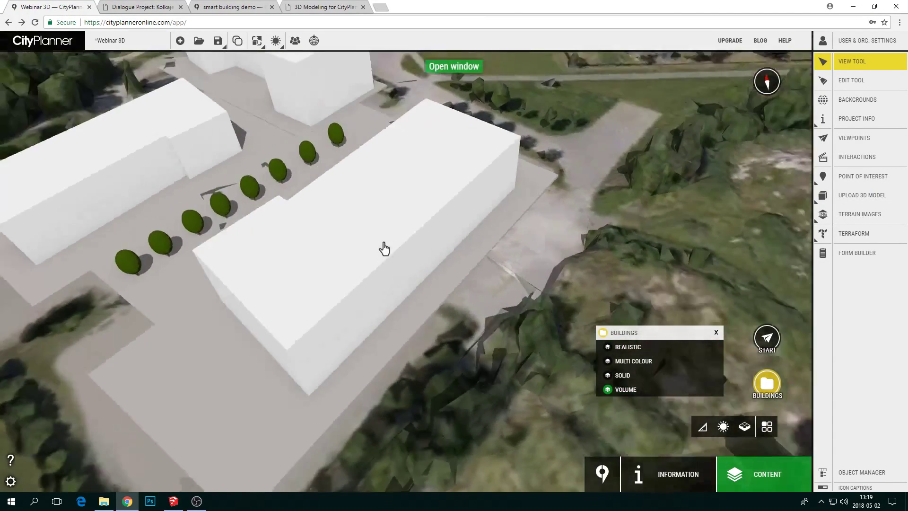
{"action": "scroll", "coordinate": [384, 248], "scroll_direction": "down", "scroll_amount": 3}
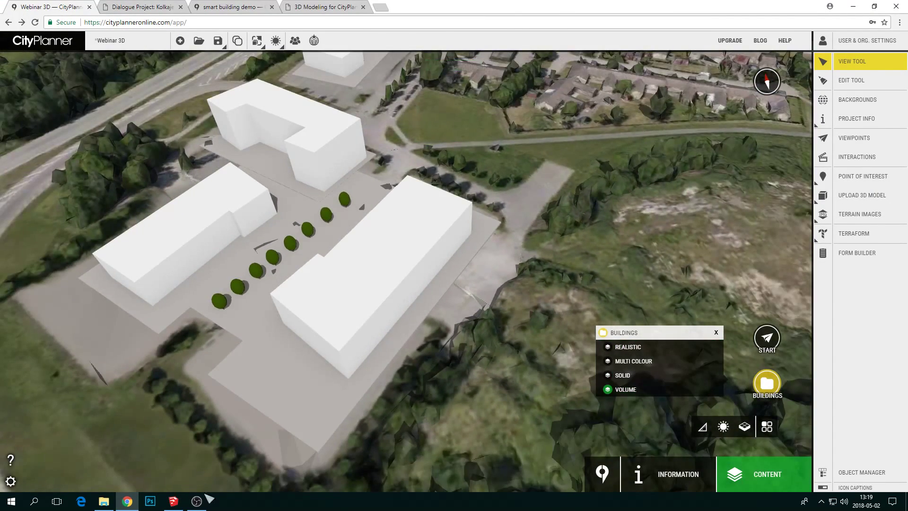
Switch to SketchUp and make one group from all the selected white building geometry
{"action": "left_click", "coordinate": [173, 501]}
{"action": "mouse_move", "coordinate": [340, 318]}
{"action": "middle_mouse_down"}
{"action": "mouse_move", "coordinate": [348, 279]}
{"action": "mouse_move", "coordinate": [349, 371]}
{"action": "mouse_move", "coordinate": [357, 368]}
{"action": "middle_mouse_up"}
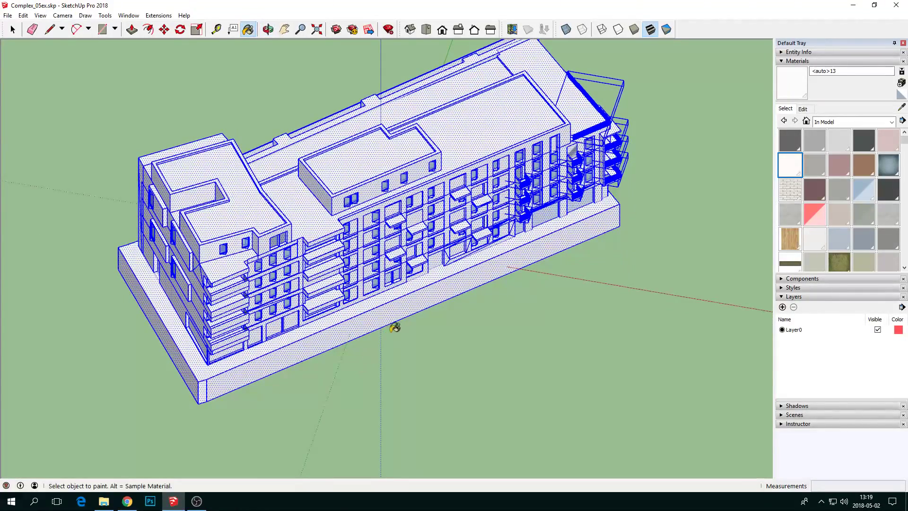
{"action": "scroll", "coordinate": [400, 324], "scroll_direction": "down", "scroll_amount": 4}
{"action": "middle_click_drag", "start_coordinate": [396, 383], "coordinate": [232, 128]}
{"action": "left_click", "coordinate": [23, 15]}
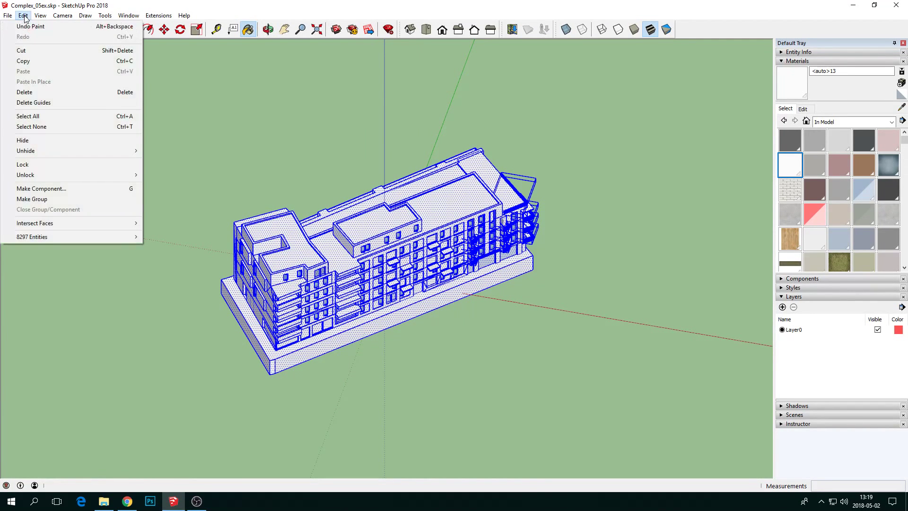
{"action": "left_click", "coordinate": [25, 16]}
{"action": "left_click", "coordinate": [14, 32]}
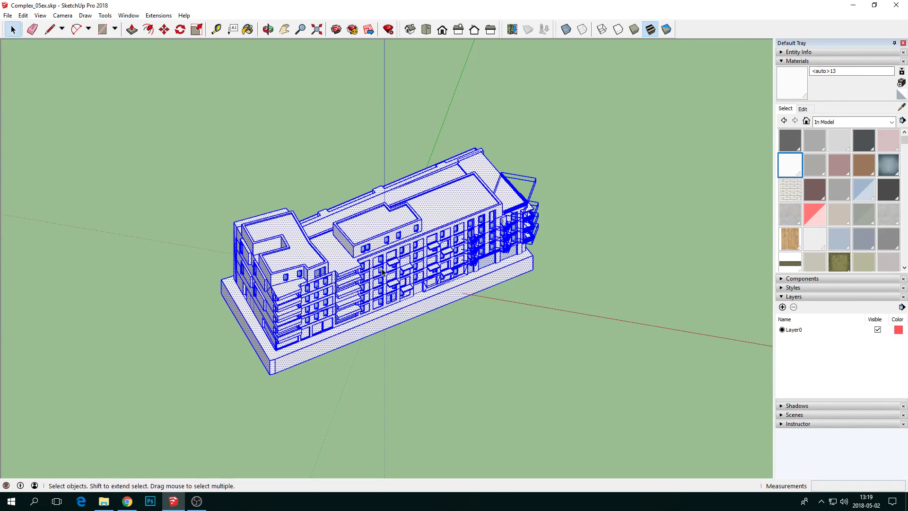
{"action": "right_click", "coordinate": [381, 258]}
{"action": "left_click", "coordinate": [412, 352]}
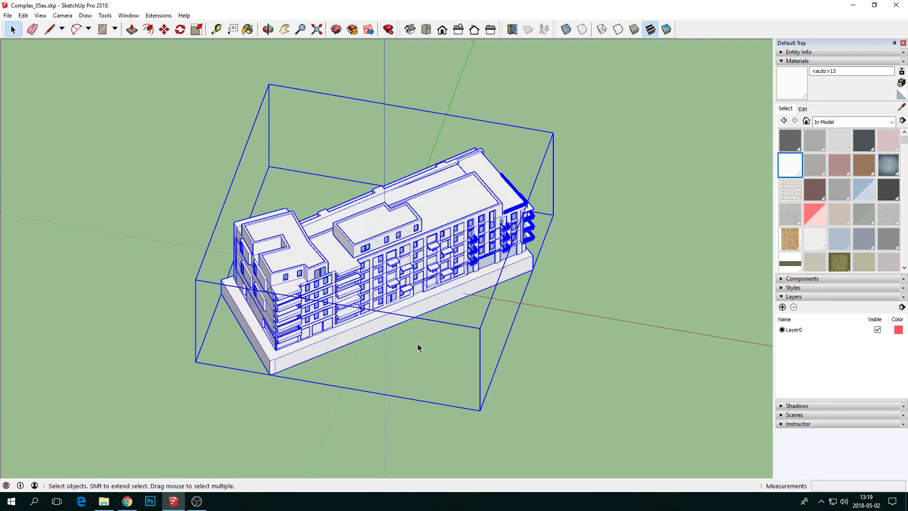
Show the building in top view, clear the selection and activate the Line tool
{"action": "left_click", "coordinate": [426, 30]}
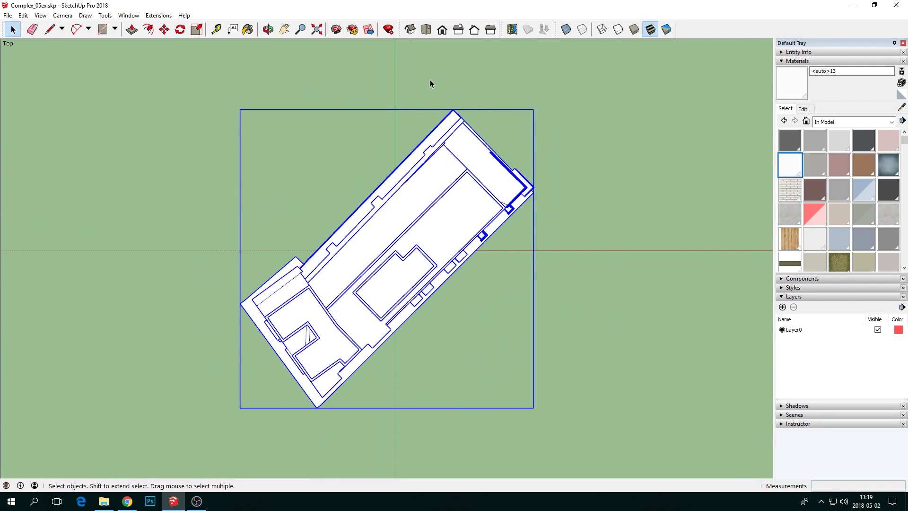
{"action": "left_click", "coordinate": [50, 29]}
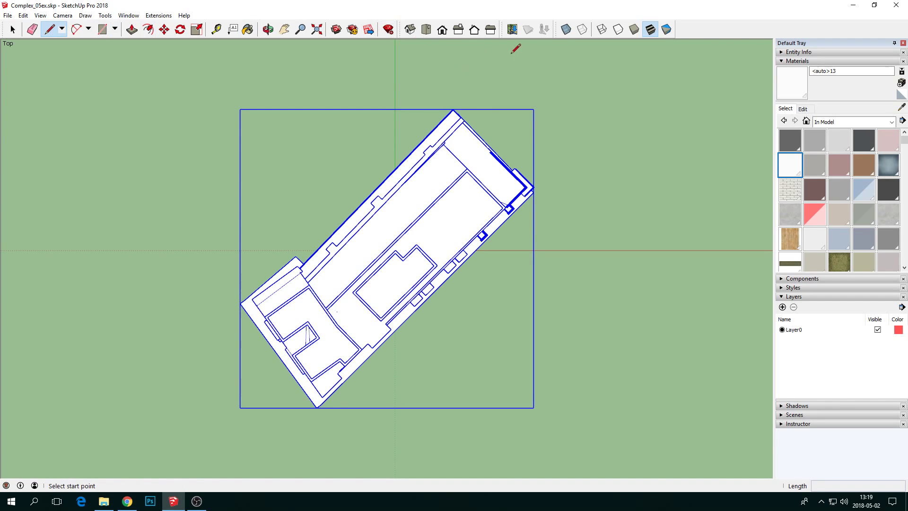
{"action": "left_click", "coordinate": [13, 29]}
{"action": "left_click", "coordinate": [46, 86]}
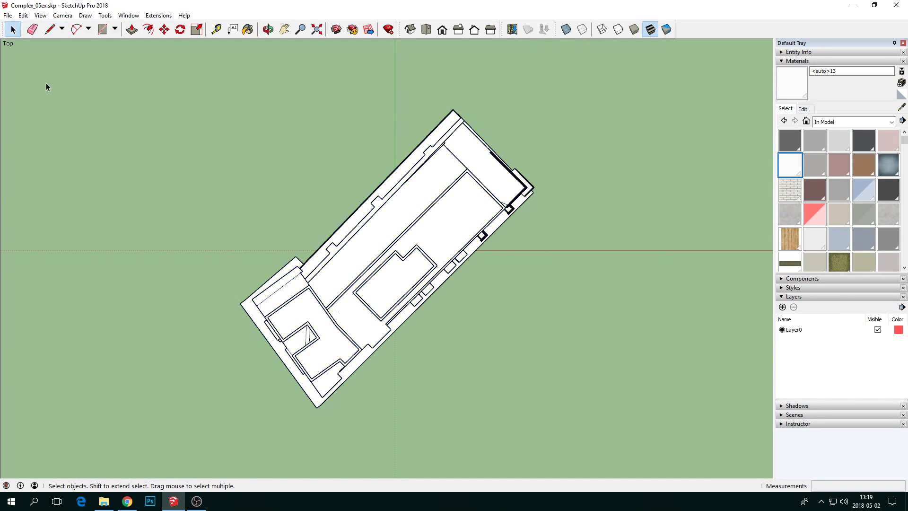
{"action": "left_click", "coordinate": [50, 29]}
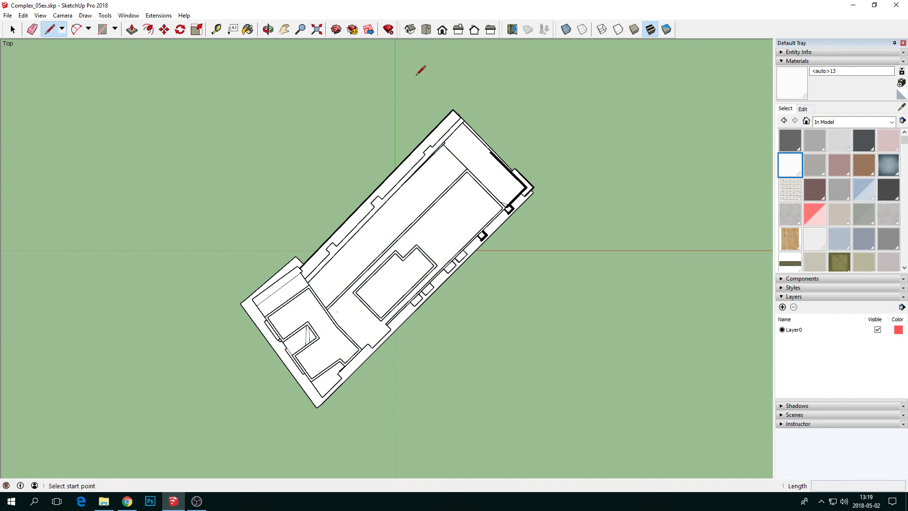
{"action": "left_click", "coordinate": [63, 15]}
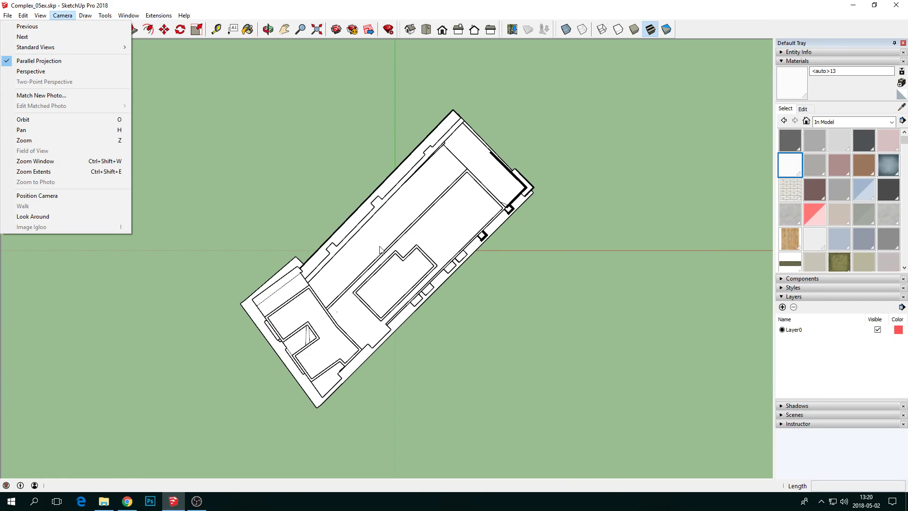
{"action": "left_click", "coordinate": [253, 172]}
{"action": "mouse_move", "coordinate": [339, 324]}
{"action": "middle_mouse_down"}
{"action": "mouse_move", "coordinate": [336, 142]}
{"action": "mouse_move", "coordinate": [324, 196]}
{"action": "mouse_move", "coordinate": [320, 148]}
{"action": "mouse_move", "coordinate": [549, 156]}
{"action": "mouse_move", "coordinate": [306, 146]}
{"action": "middle_mouse_up"}
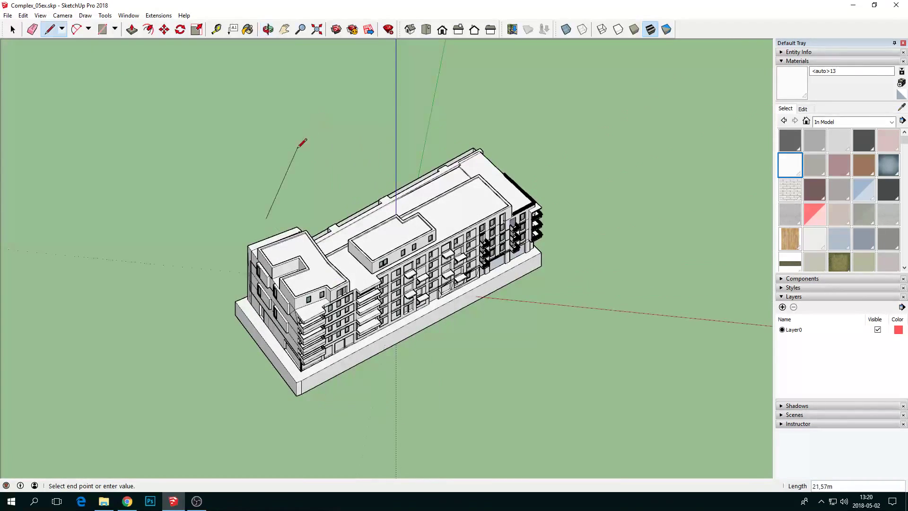
{"action": "key", "text": "Escape"}
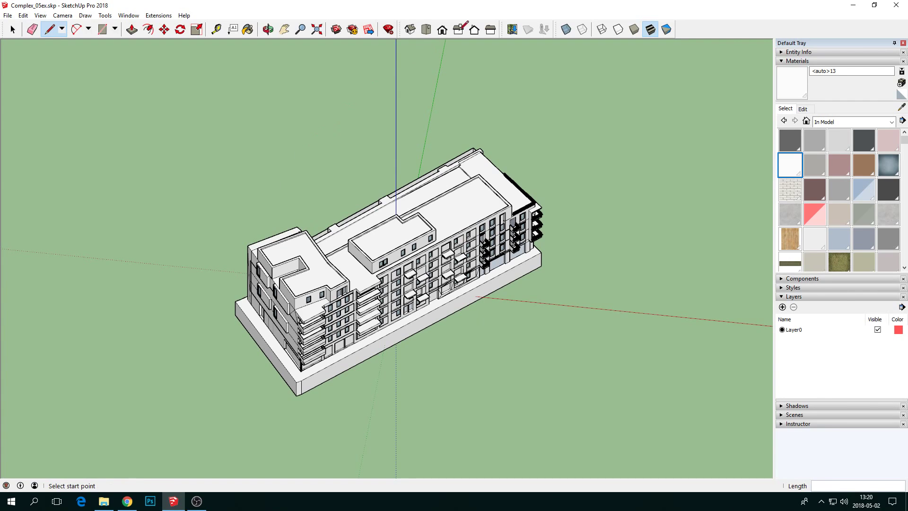
In top view, draw a closed six-corner outline with the Line tool, slightly outside the building's footprint and following its notch
{"action": "left_click", "coordinate": [425, 32]}
{"action": "left_click", "coordinate": [455, 104]}
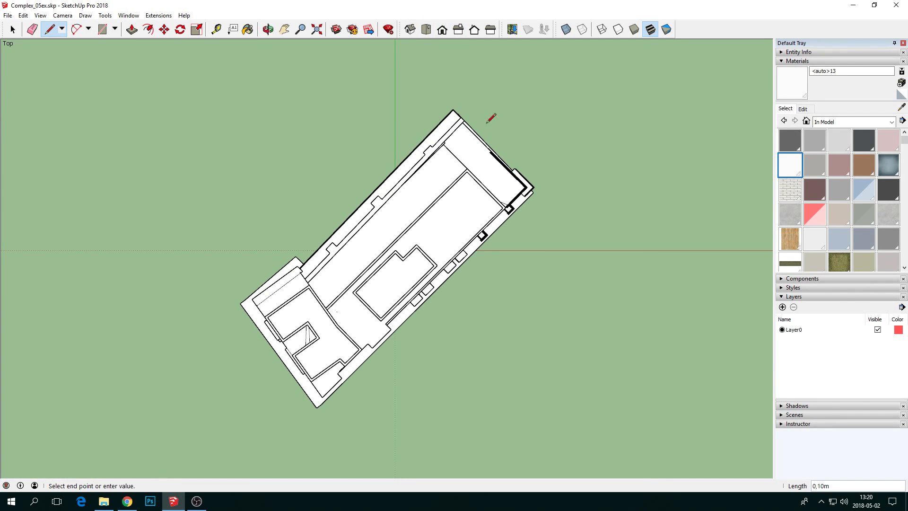
{"action": "left_click", "coordinate": [543, 192]}
{"action": "left_click", "coordinate": [317, 421]}
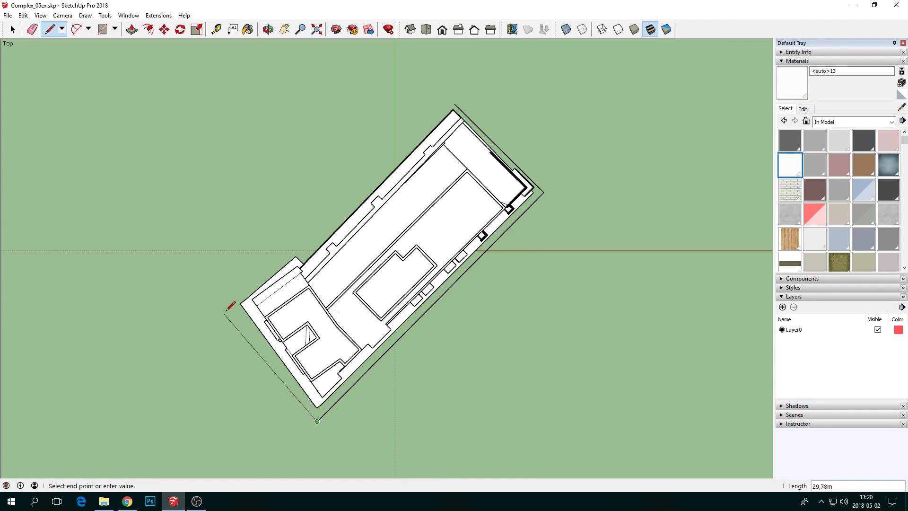
{"action": "left_click", "coordinate": [227, 304]}
{"action": "scroll", "coordinate": [293, 241], "scroll_direction": "up", "scroll_amount": 2}
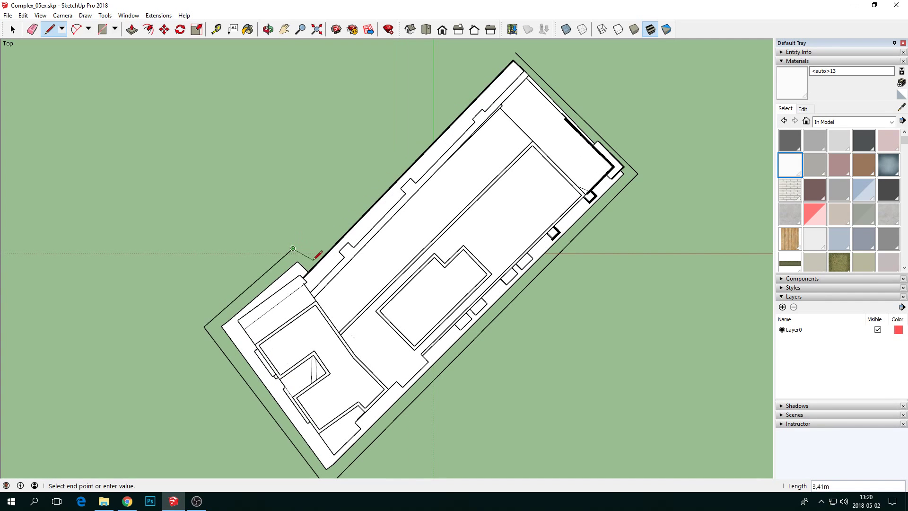
{"action": "left_click", "coordinate": [293, 249]}
{"action": "left_click", "coordinate": [301, 259]}
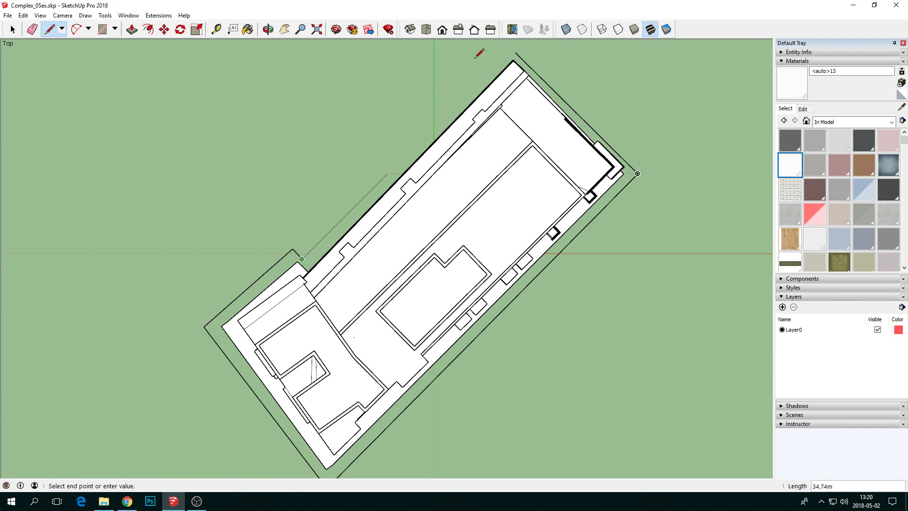
{"action": "left_click", "coordinate": [516, 52]}
Push/Pull the footprint face up about 26.7 m to form a block volume enclosing the building
{"action": "middle_click_drag", "start_coordinate": [397, 424], "coordinate": [326, 137]}
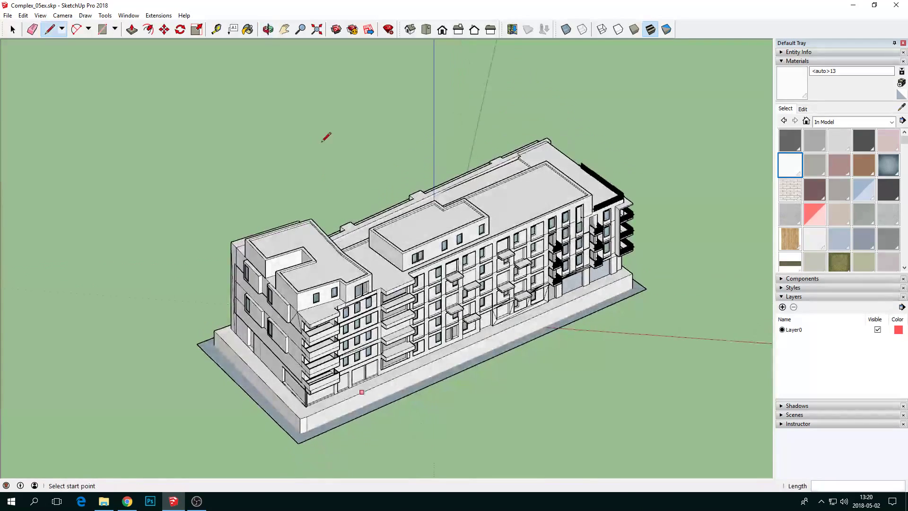
{"action": "left_click", "coordinate": [131, 33]}
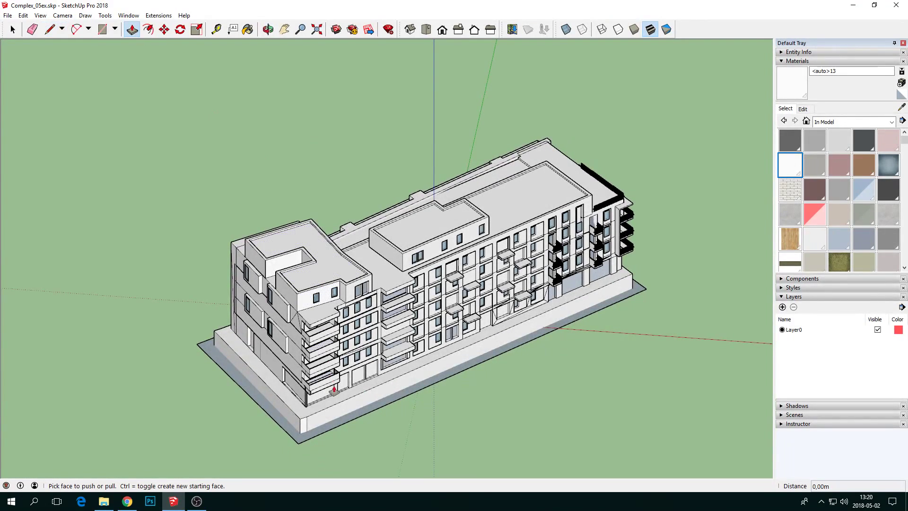
{"action": "left_click", "coordinate": [340, 423]}
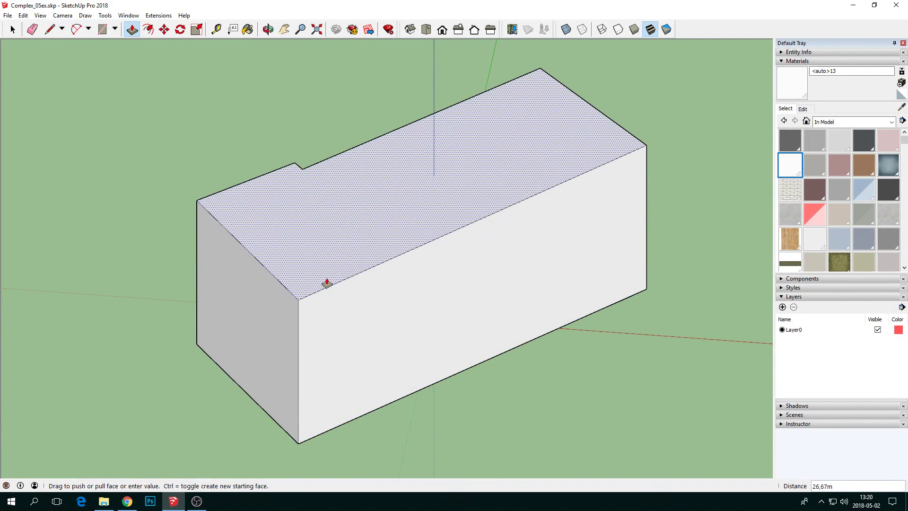
{"action": "left_click", "coordinate": [327, 283]}
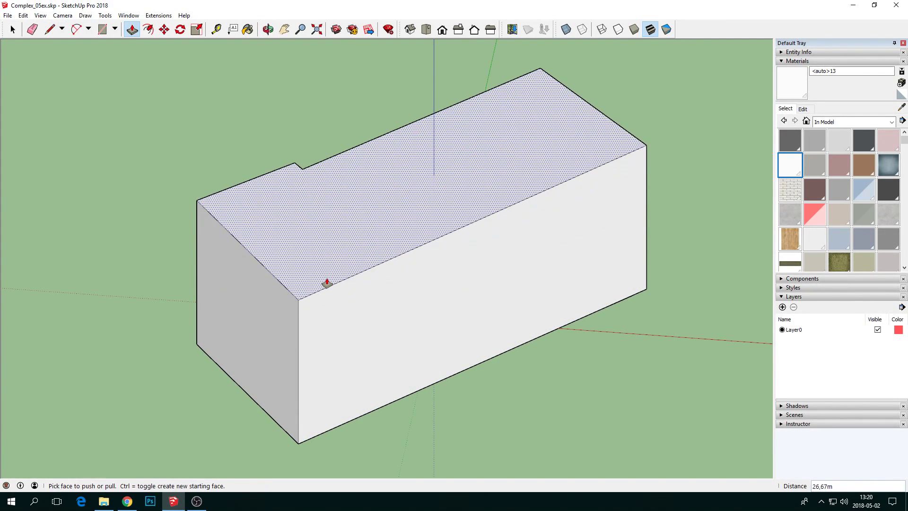
Split the block's top face with a line about 27.6 m long from the notch corner and Push/Pull the larger part down about 2.3 m
{"action": "left_click", "coordinate": [50, 29]}
{"action": "left_click", "coordinate": [303, 169]}
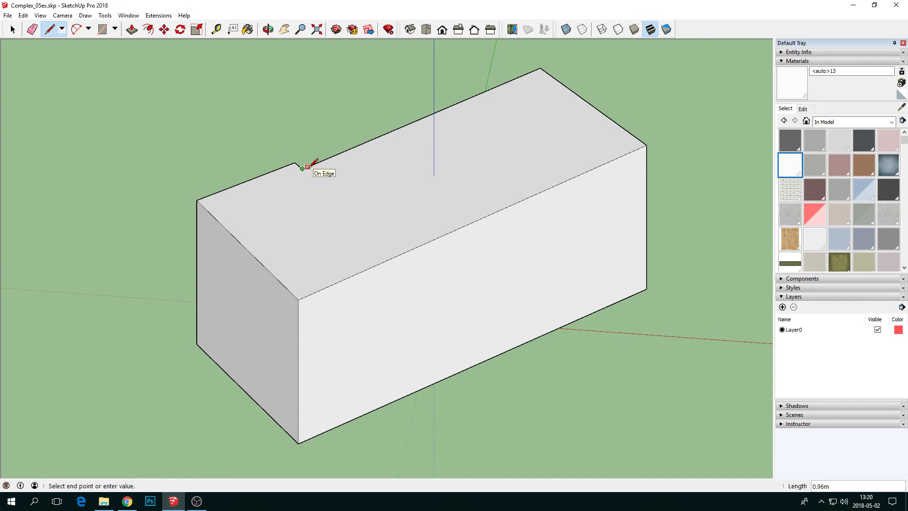
{"action": "left_click", "coordinate": [391, 259]}
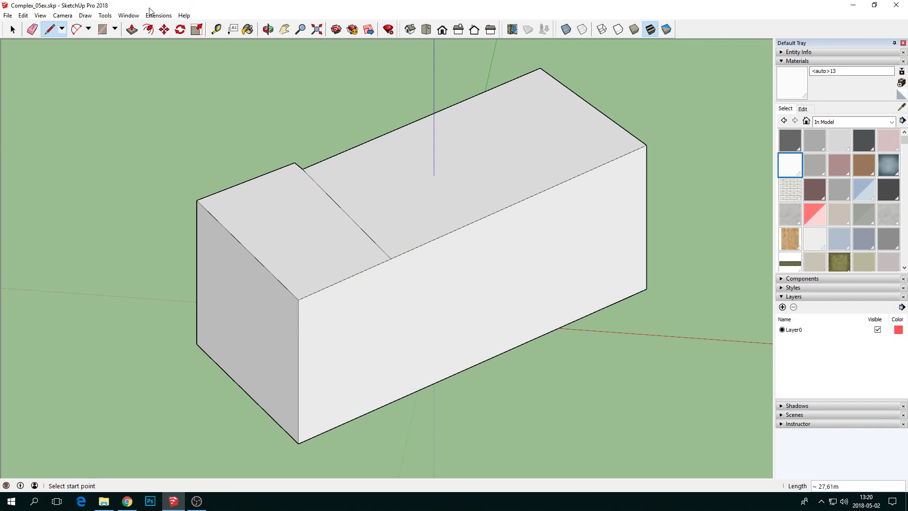
{"action": "key", "text": "p"}
{"action": "left_click", "coordinate": [479, 173]}
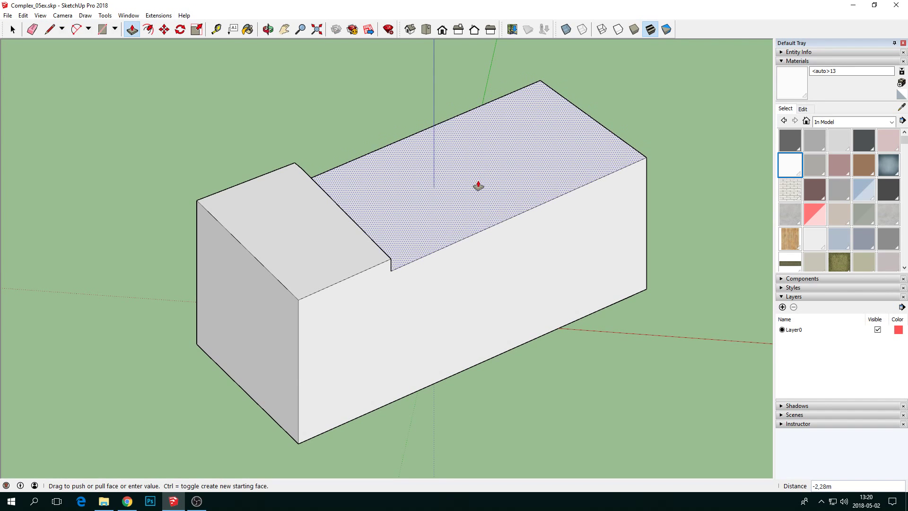
{"action": "left_click", "coordinate": [479, 188]}
{"action": "left_click", "coordinate": [13, 30]}
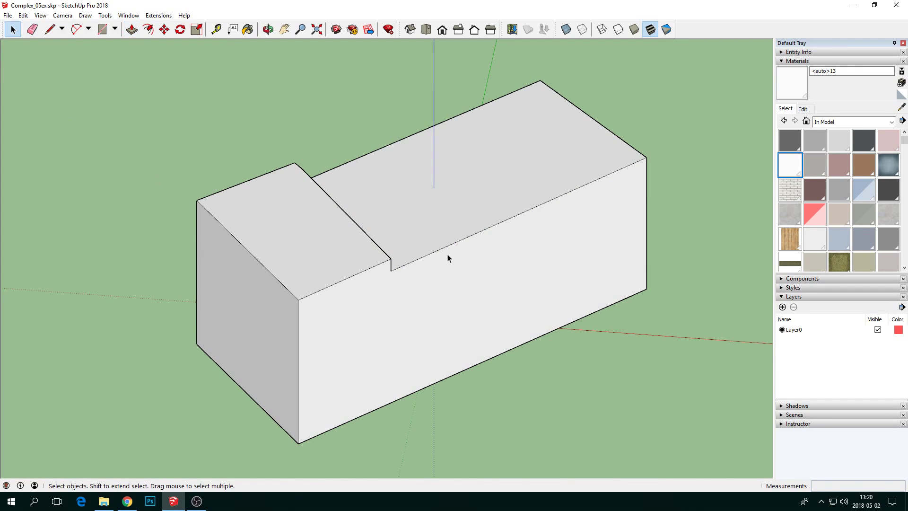
Examine how the stepped block volume encloses the detailed building by alternating between Wireframe and Shaded With Textures display from several angles
{"action": "scroll", "coordinate": [448, 258], "scroll_direction": "down", "scroll_amount": 5}
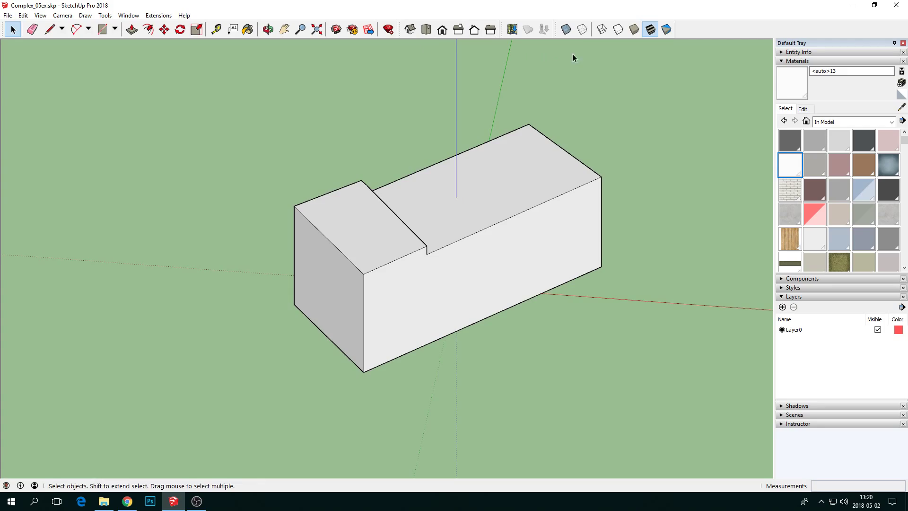
{"action": "left_click", "coordinate": [601, 29]}
{"action": "middle_click_drag", "start_coordinate": [591, 189], "coordinate": [338, 135]}
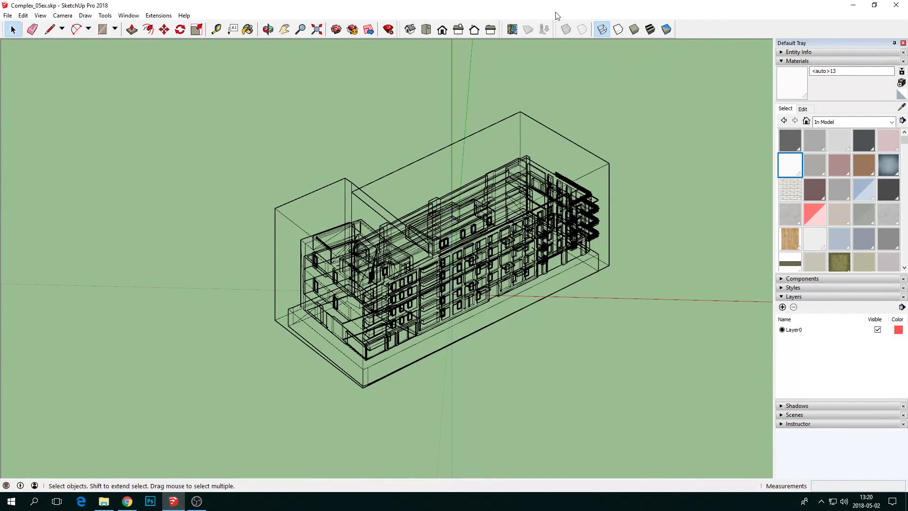
{"action": "left_click", "coordinate": [650, 29]}
{"action": "scroll", "coordinate": [492, 201], "scroll_direction": "up", "scroll_amount": 3}
{"action": "mouse_move", "coordinate": [519, 222]}
{"action": "middle_mouse_down"}
{"action": "mouse_move", "coordinate": [319, 257]}
{"action": "mouse_move", "coordinate": [285, 280]}
{"action": "mouse_move", "coordinate": [534, 280]}
{"action": "mouse_move", "coordinate": [524, 278]}
{"action": "middle_mouse_up"}
{"action": "scroll", "coordinate": [170, 161], "scroll_direction": "down", "scroll_amount": 3}
{"action": "middle_click_drag", "start_coordinate": [272, 236], "coordinate": [248, 269]}
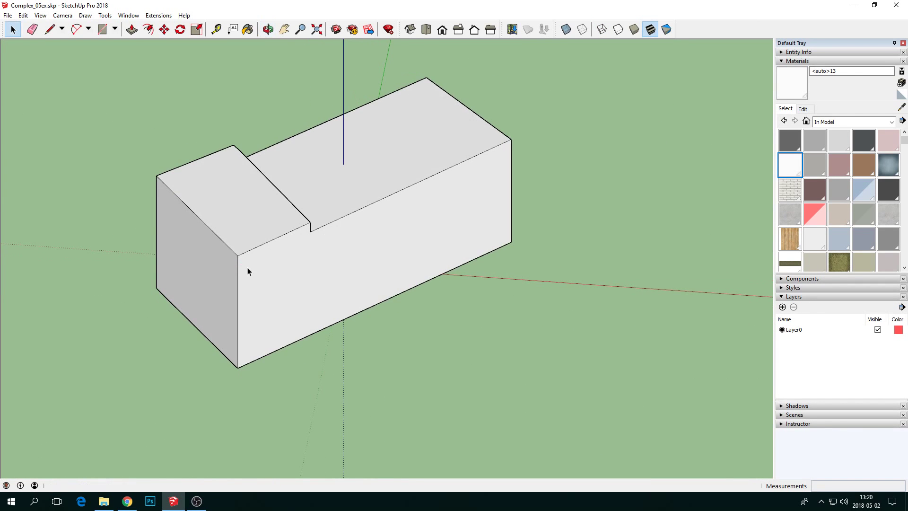
{"action": "left_click", "coordinate": [601, 30]}
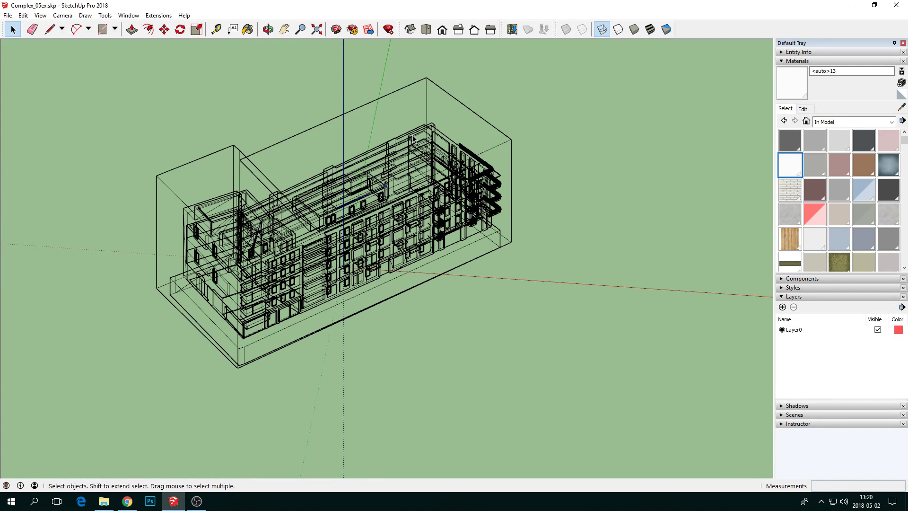
{"action": "scroll", "coordinate": [434, 165], "scroll_direction": "down", "scroll_amount": 2}
{"action": "middle_click_drag", "start_coordinate": [447, 273], "coordinate": [414, 243]}
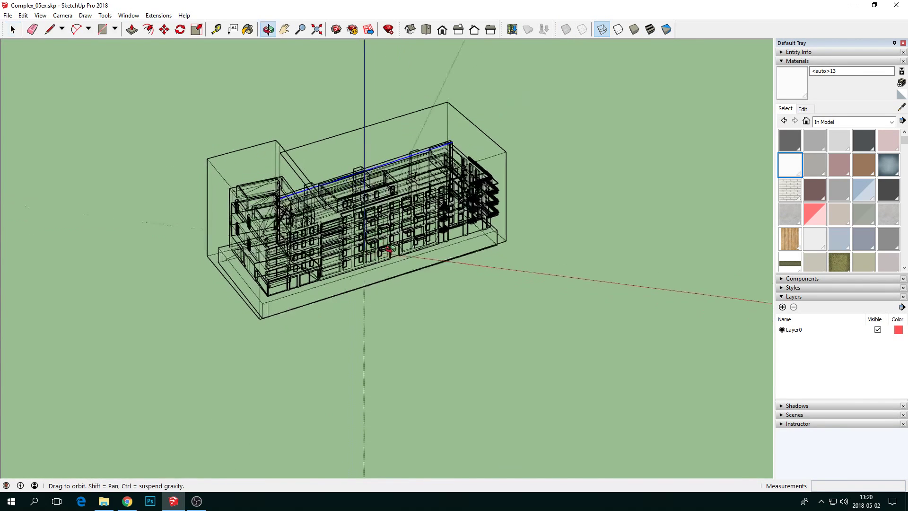
{"action": "left_click", "coordinate": [651, 29]}
{"action": "scroll", "coordinate": [336, 213], "scroll_direction": "up", "scroll_amount": 2}
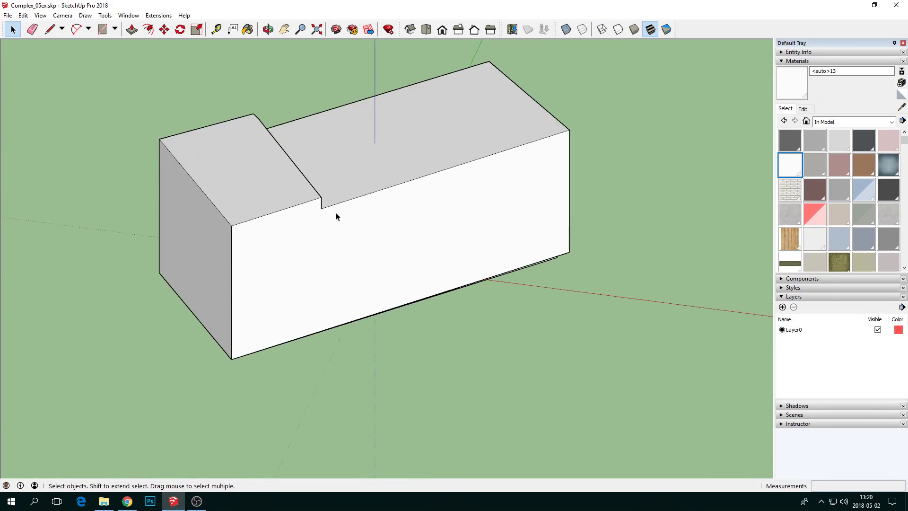
{"action": "mouse_move", "coordinate": [337, 213]}
{"action": "middle_mouse_down"}
{"action": "mouse_move", "coordinate": [405, 220]}
{"action": "mouse_move", "coordinate": [364, 217]}
{"action": "middle_mouse_up"}
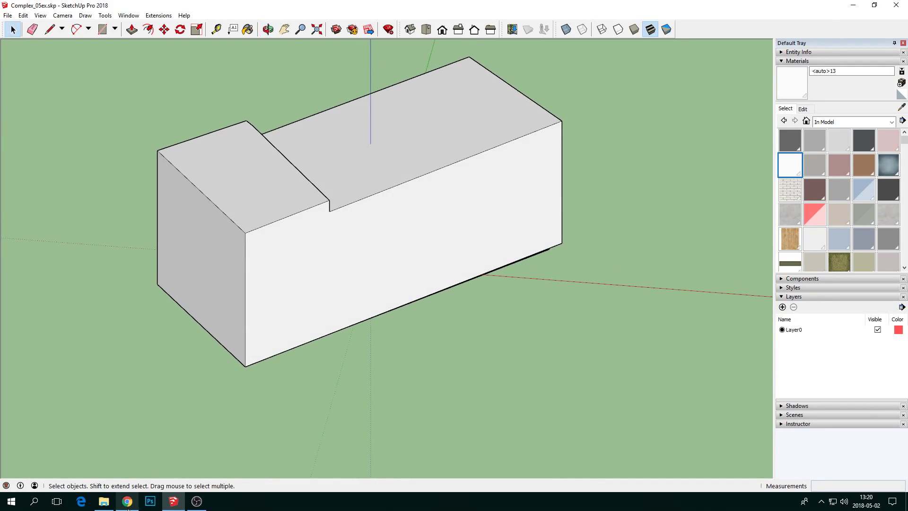
Switch to CityPlanner and examine the Volume version of the buildings from a closer angle and from farther away
{"action": "left_click", "coordinate": [128, 509]}
{"action": "mouse_move", "coordinate": [391, 347]}
{"action": "right_mouse_down"}
{"action": "mouse_move", "coordinate": [341, 311]}
{"action": "mouse_move", "coordinate": [361, 378]}
{"action": "right_mouse_up"}
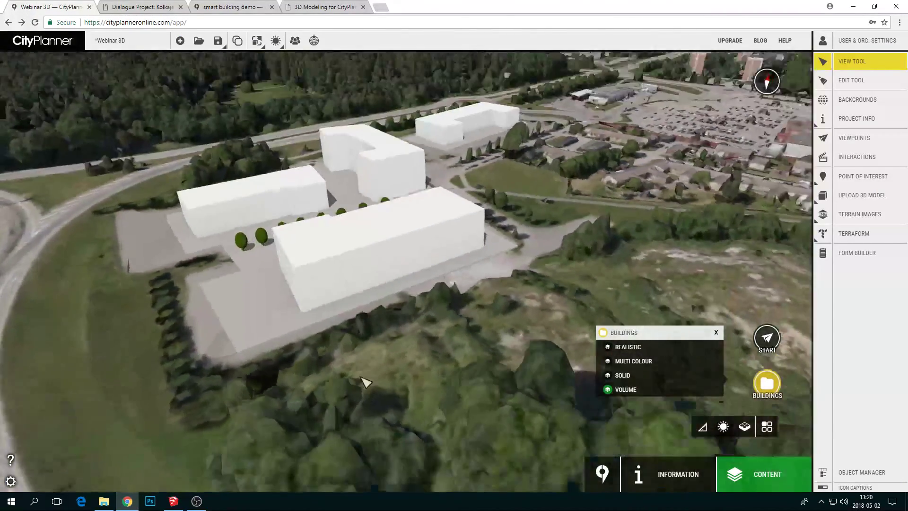
{"action": "scroll", "coordinate": [361, 212], "scroll_direction": "up", "scroll_amount": 2}
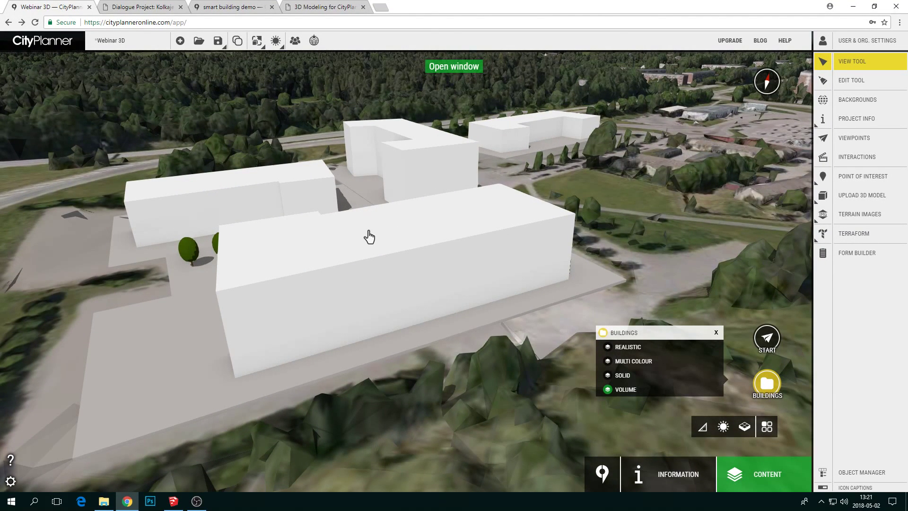
{"action": "scroll", "coordinate": [369, 236], "scroll_direction": "down", "scroll_amount": 2}
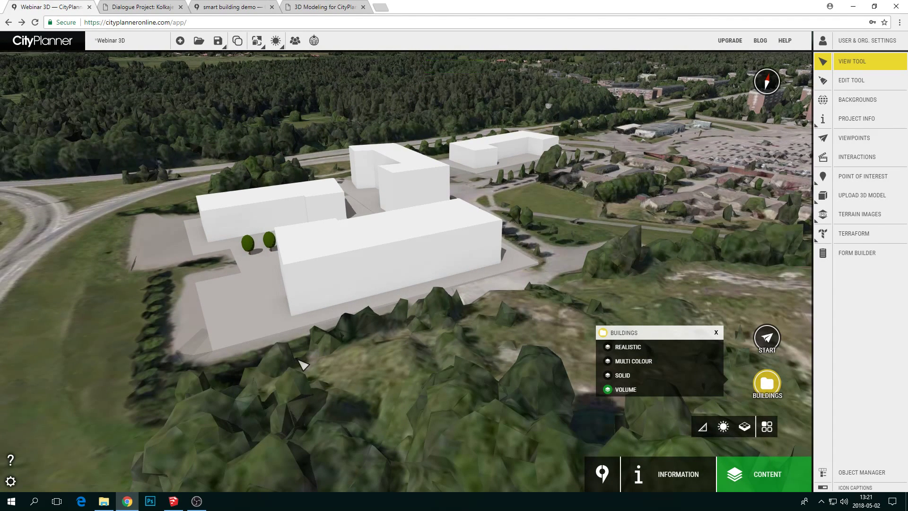
Return to SketchUp and undo the block volume back to the drawn outline around the building
{"action": "mouse_move", "coordinate": [179, 502]}
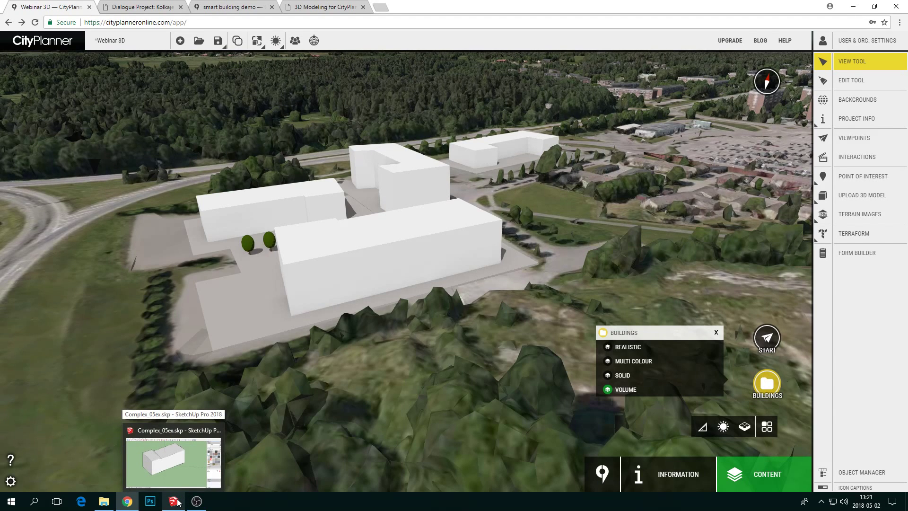
{"action": "left_click", "coordinate": [178, 502]}
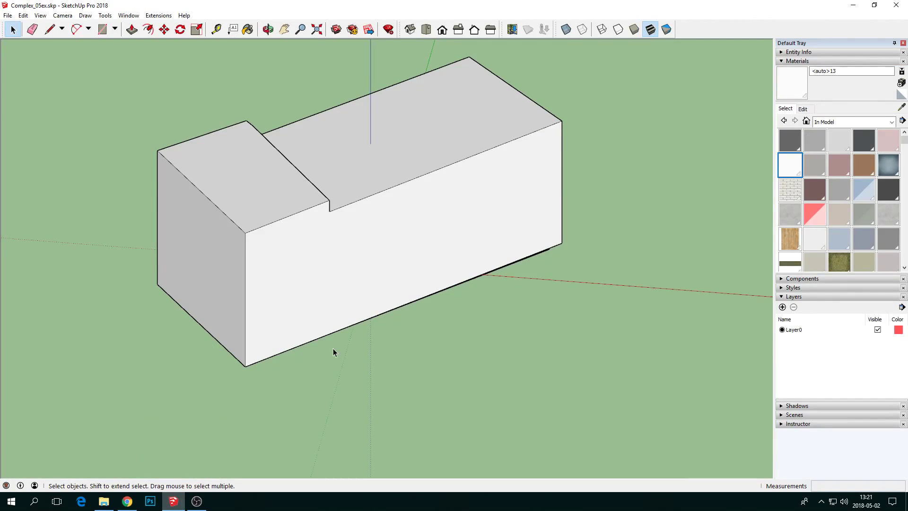
{"action": "mouse_move", "coordinate": [334, 351]}
{"action": "middle_mouse_down"}
{"action": "mouse_move", "coordinate": [450, 328]}
{"action": "mouse_move", "coordinate": [412, 320]}
{"action": "mouse_move", "coordinate": [434, 341]}
{"action": "middle_mouse_up"}
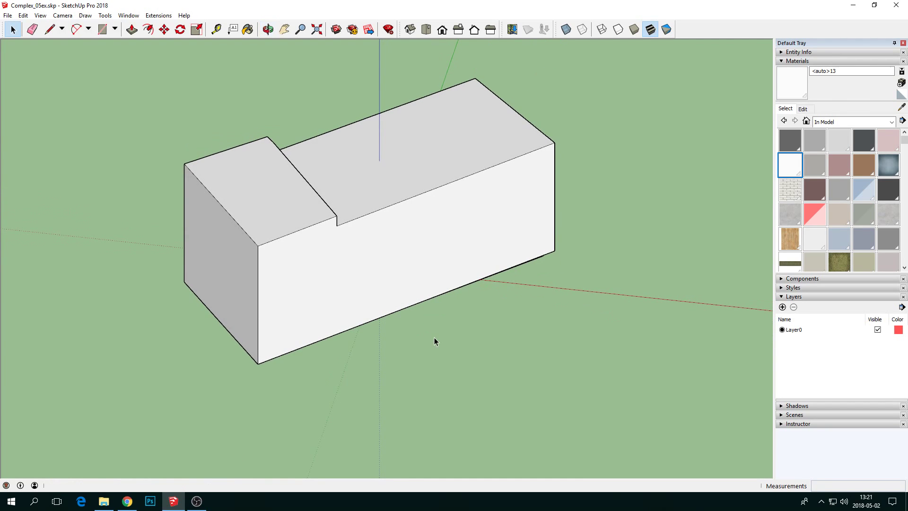
{"action": "key", "text": "ctrl+z"}
{"action": "key", "text": "ctrl+z"}
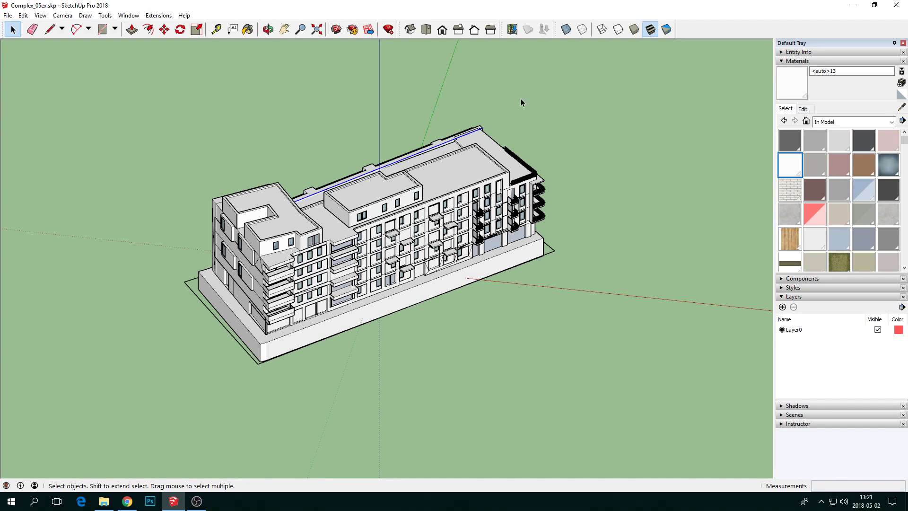
In top view, open Add Location, find the empty parking area between Mälarvägen and Gårdskälsgatan, and select it as the imagery region
{"action": "left_click", "coordinate": [426, 28]}
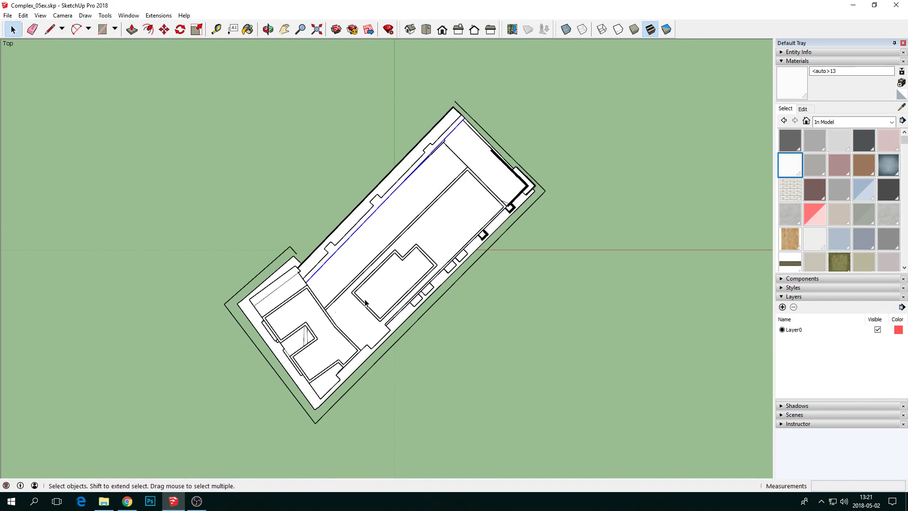
{"action": "scroll", "coordinate": [365, 303], "scroll_direction": "down", "scroll_amount": 2}
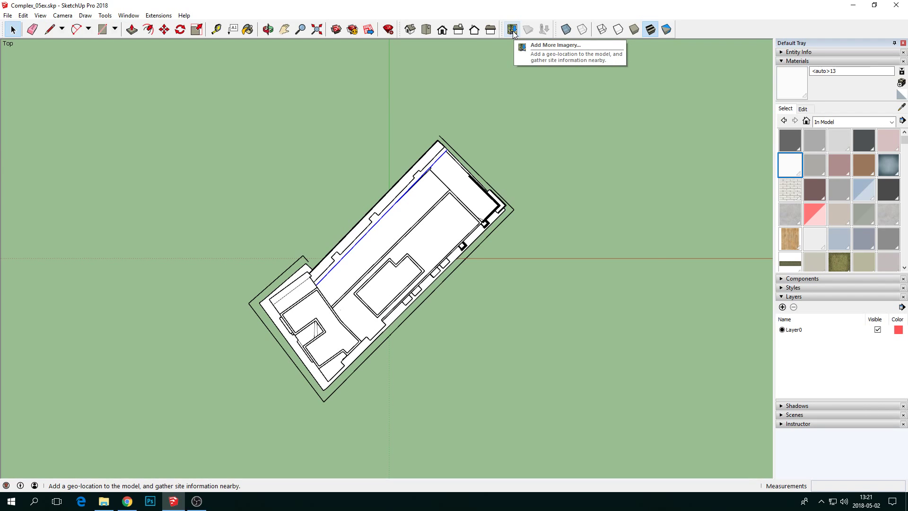
{"action": "left_click", "coordinate": [513, 31]}
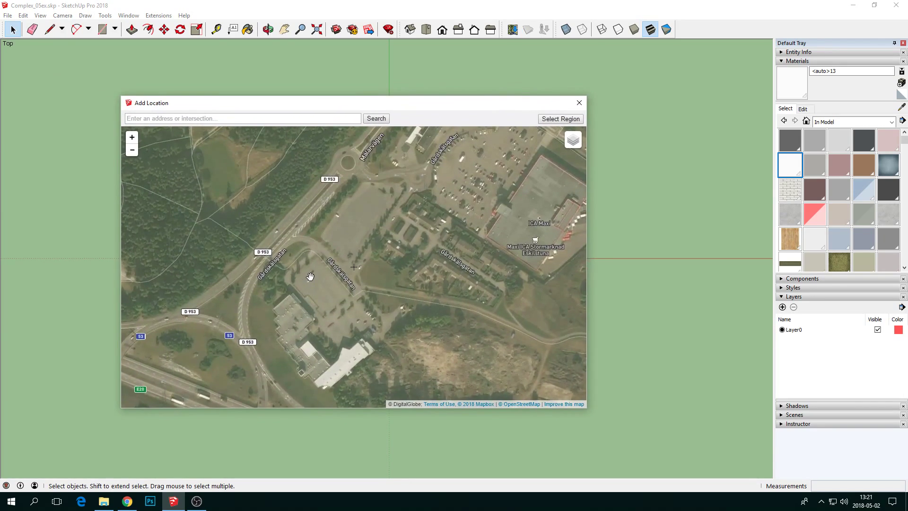
{"action": "scroll", "coordinate": [310, 276], "scroll_direction": "down", "scroll_amount": 4}
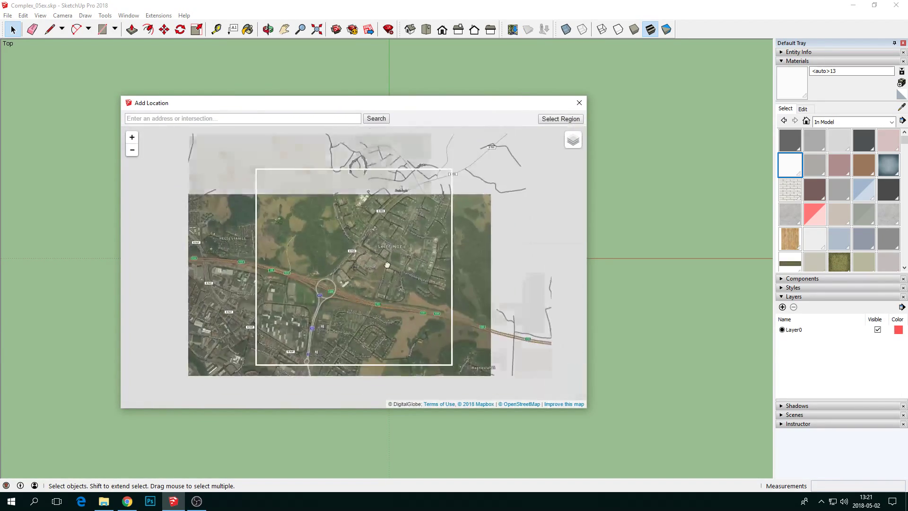
{"action": "scroll", "coordinate": [387, 265], "scroll_direction": "up", "scroll_amount": 4}
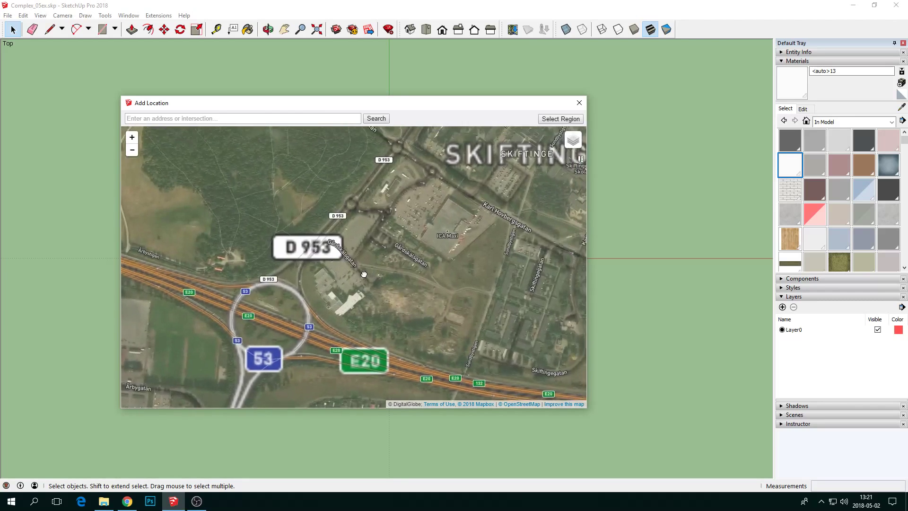
{"action": "scroll", "coordinate": [364, 274], "scroll_direction": "up", "scroll_amount": 3}
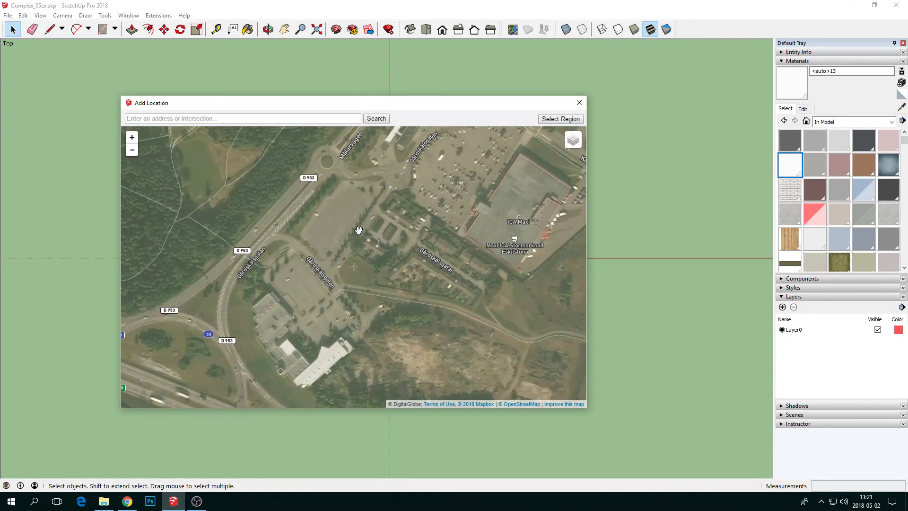
{"action": "left_click_drag", "start_coordinate": [359, 230], "coordinate": [417, 256]}
{"action": "scroll", "coordinate": [393, 255], "scroll_direction": "up", "scroll_amount": 1}
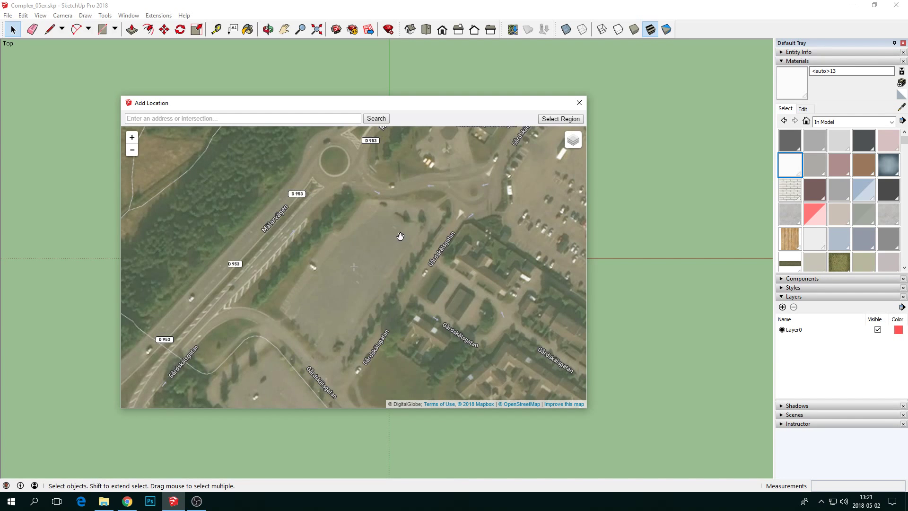
{"action": "scroll", "coordinate": [401, 236], "scroll_direction": "down", "scroll_amount": 1}
{"action": "scroll", "coordinate": [399, 261], "scroll_direction": "up", "scroll_amount": 1}
{"action": "left_click_drag", "start_coordinate": [399, 261], "coordinate": [402, 286]}
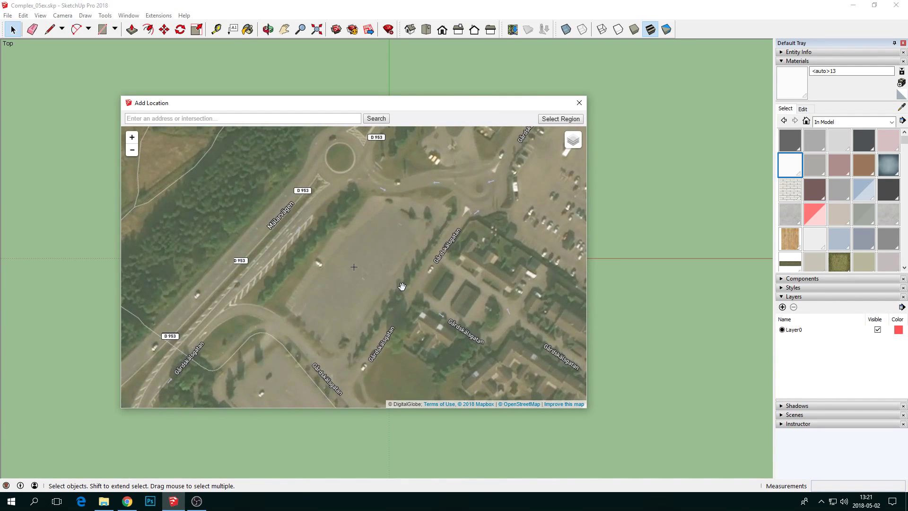
{"action": "left_click", "coordinate": [562, 119]}
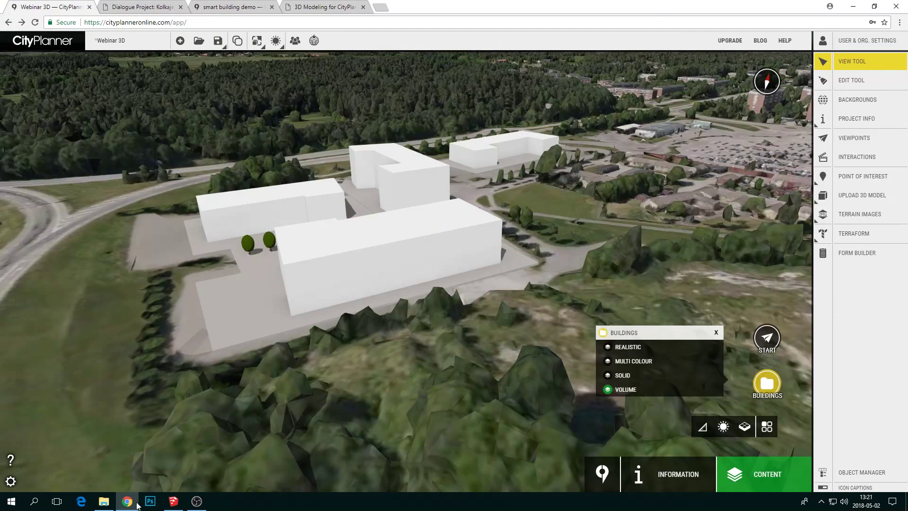
Back in SketchUp, select the building with its outline and move it north in top view onto the parking area of the imagery
{"action": "left_click", "coordinate": [176, 502]}
{"action": "scroll", "coordinate": [330, 291], "scroll_direction": "down", "scroll_amount": 2}
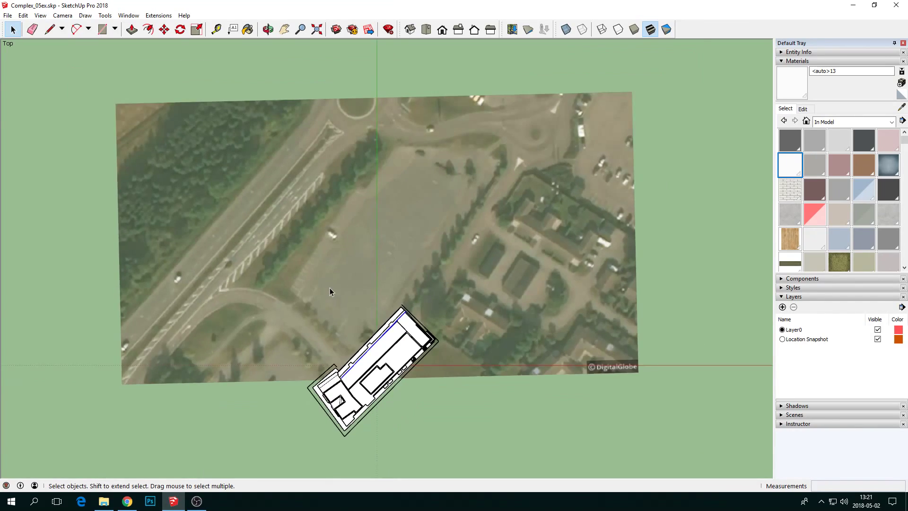
{"action": "middle_click_drag", "start_coordinate": [330, 290], "coordinate": [238, 114]}
{"action": "middle_click_drag", "start_coordinate": [467, 300], "coordinate": [407, 237]}
{"action": "scroll", "coordinate": [445, 315], "scroll_direction": "up", "scroll_amount": 5}
{"action": "scroll", "coordinate": [444, 315], "scroll_direction": "down", "scroll_amount": 2}
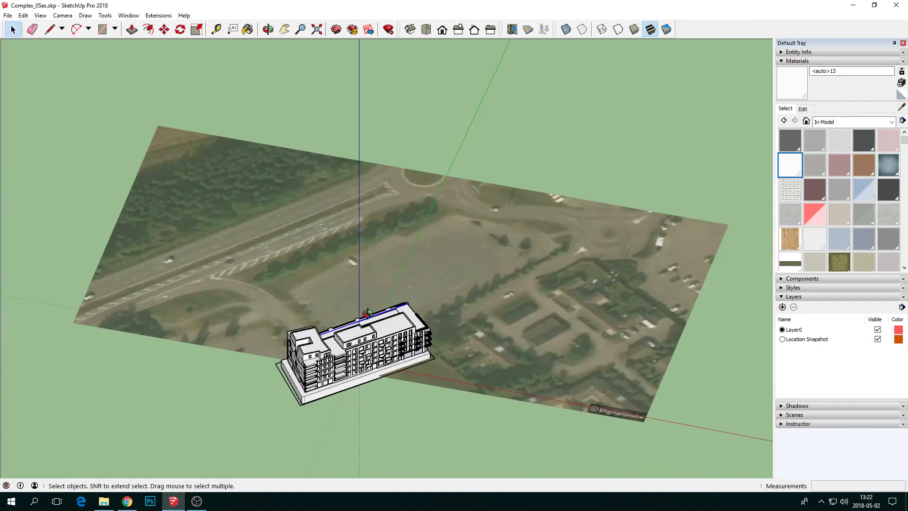
{"action": "middle_click_drag", "start_coordinate": [366, 315], "coordinate": [400, 295]}
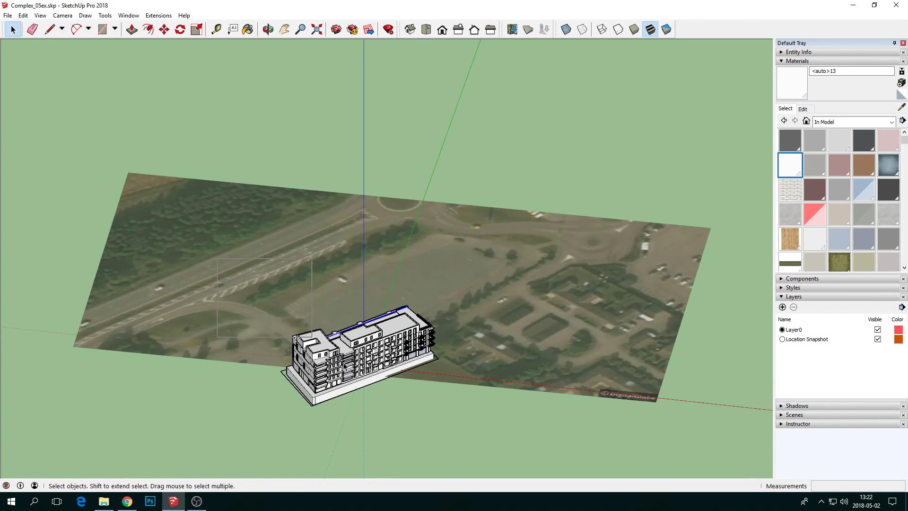
{"action": "left_click_drag", "start_coordinate": [312, 336], "coordinate": [478, 455]}
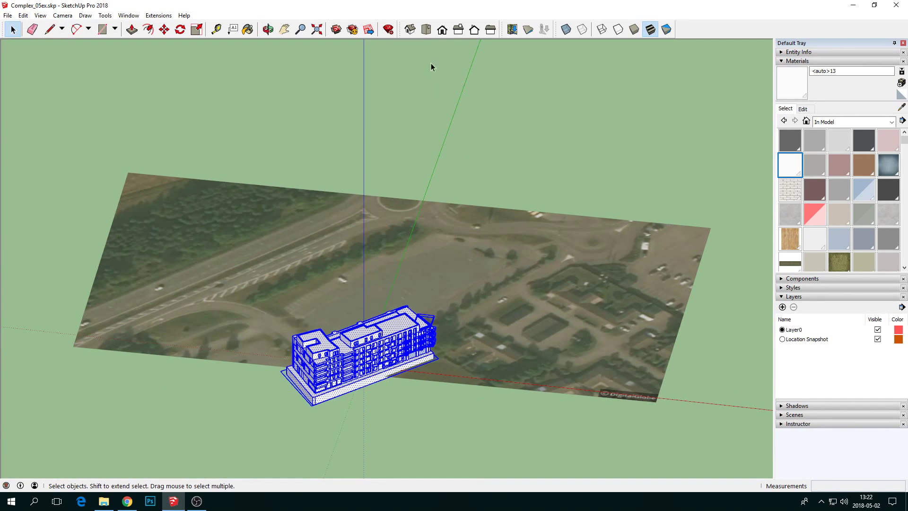
{"action": "left_click", "coordinate": [426, 30]}
{"action": "left_click", "coordinate": [164, 29]}
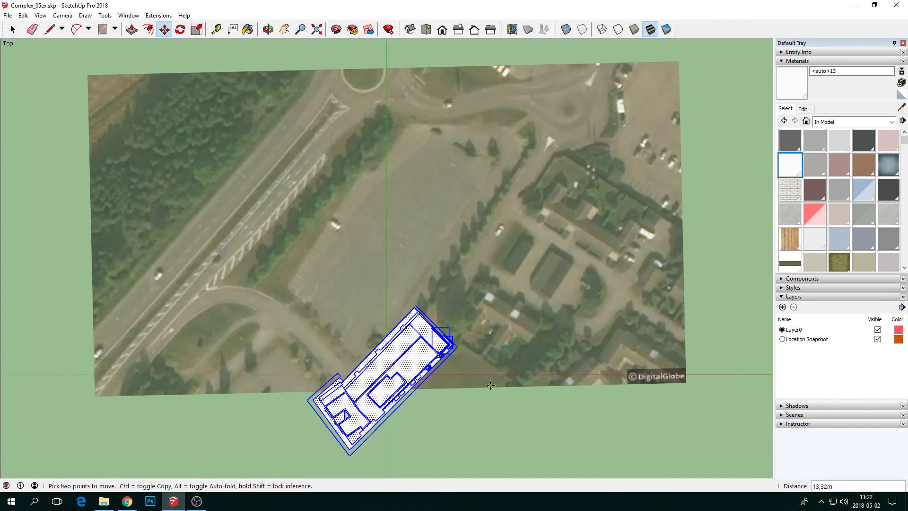
{"action": "left_click_drag", "start_coordinate": [491, 385], "coordinate": [492, 289]}
{"action": "middle_click_drag", "start_coordinate": [375, 438], "coordinate": [304, 154]}
{"action": "scroll", "coordinate": [420, 226], "scroll_direction": "up", "scroll_amount": 5}
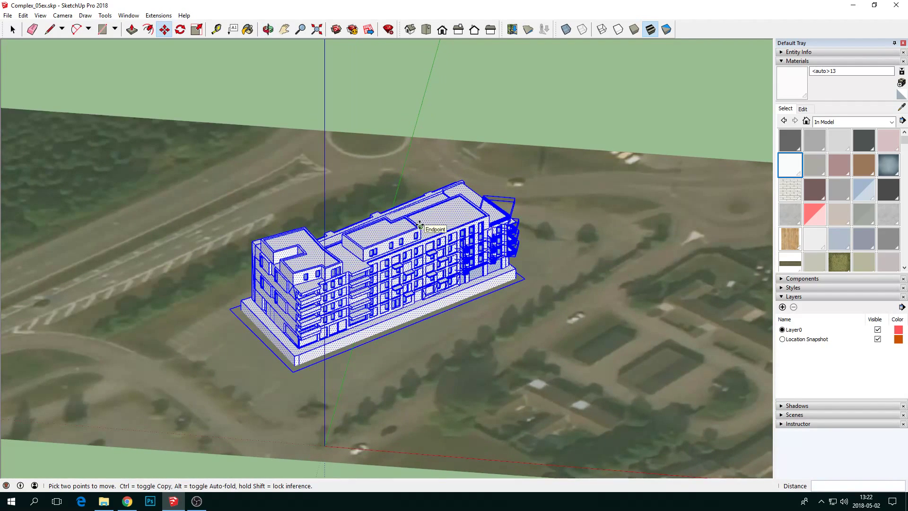
Switch to CityPlanner, open the Volume buildings model for editing and raise its altitude to 14.5768, then close its settings
{"action": "mouse_move", "coordinate": [123, 508]}
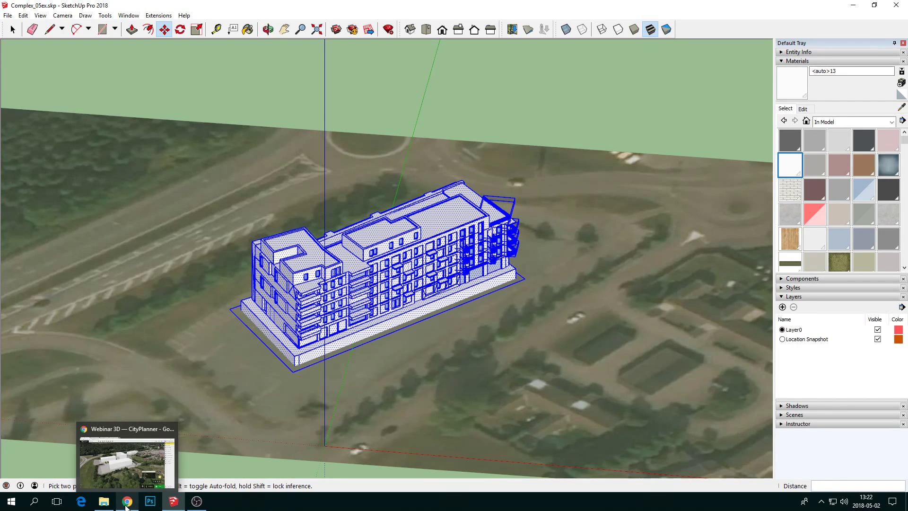
{"action": "left_click", "coordinate": [127, 507]}
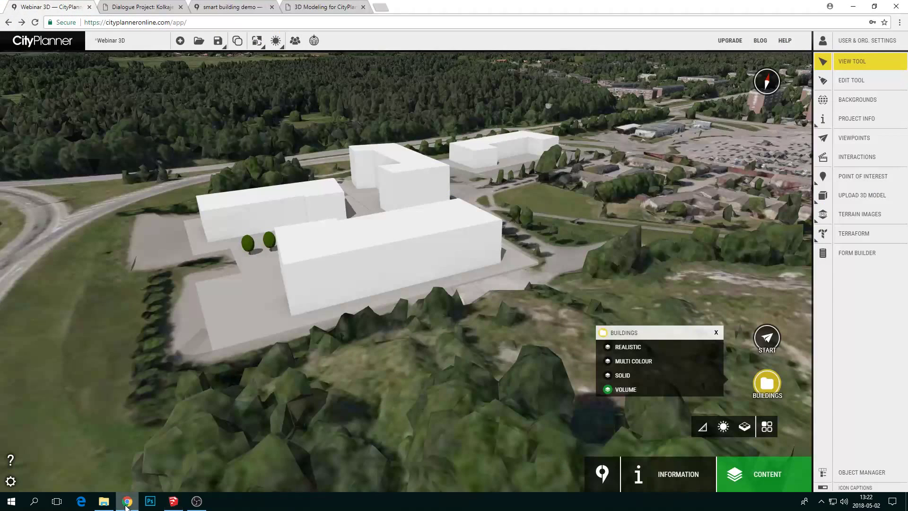
{"action": "left_click", "coordinate": [880, 83]}
{"action": "left_click", "coordinate": [331, 261]}
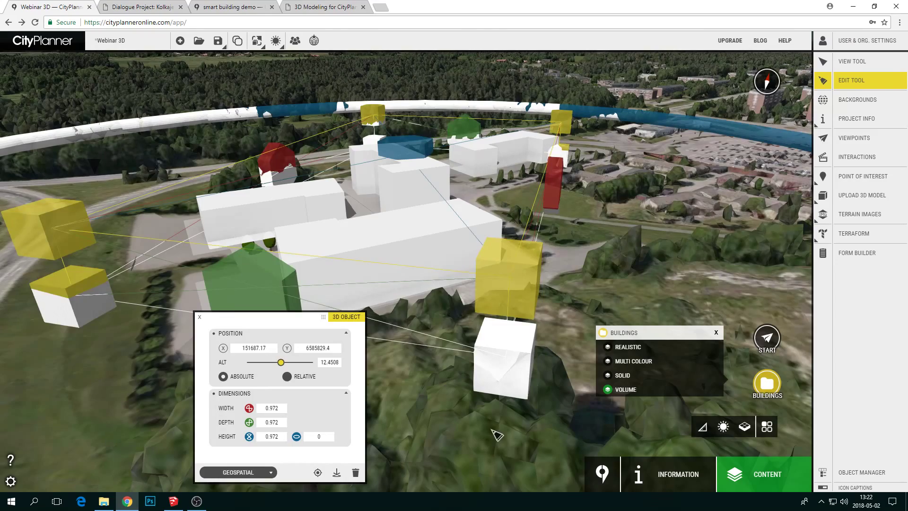
{"action": "scroll", "coordinate": [492, 430], "scroll_direction": "down", "scroll_amount": 2}
{"action": "scroll", "coordinate": [425, 408], "scroll_direction": "down", "scroll_amount": 2}
{"action": "left_click_drag", "start_coordinate": [424, 161], "coordinate": [444, 170]}
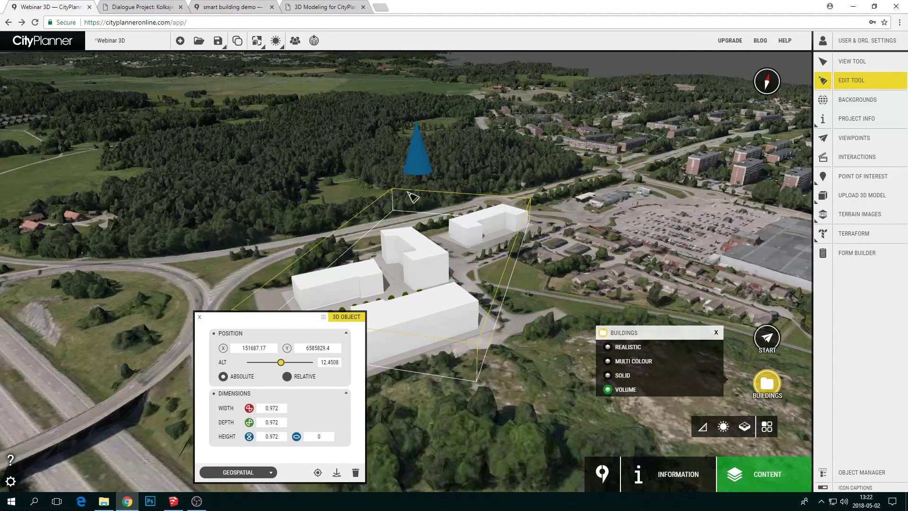
{"action": "left_click_drag", "start_coordinate": [276, 316], "coordinate": [159, 256]}
{"action": "scroll", "coordinate": [405, 303], "scroll_direction": "up", "scroll_amount": 3}
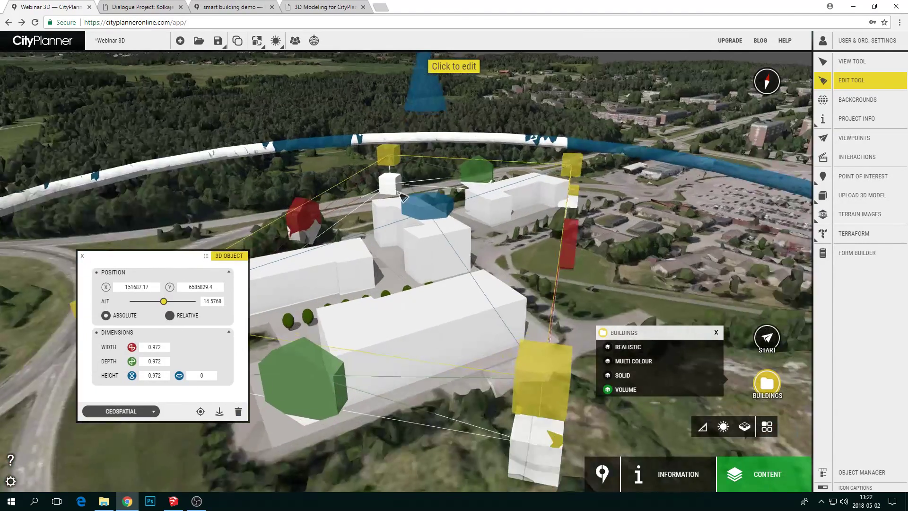
{"action": "mouse_move", "coordinate": [424, 98]}
{"action": "left_mouse_down"}
{"action": "mouse_move", "coordinate": [423, 80]}
{"action": "mouse_move", "coordinate": [428, 96]}
{"action": "left_mouse_up"}
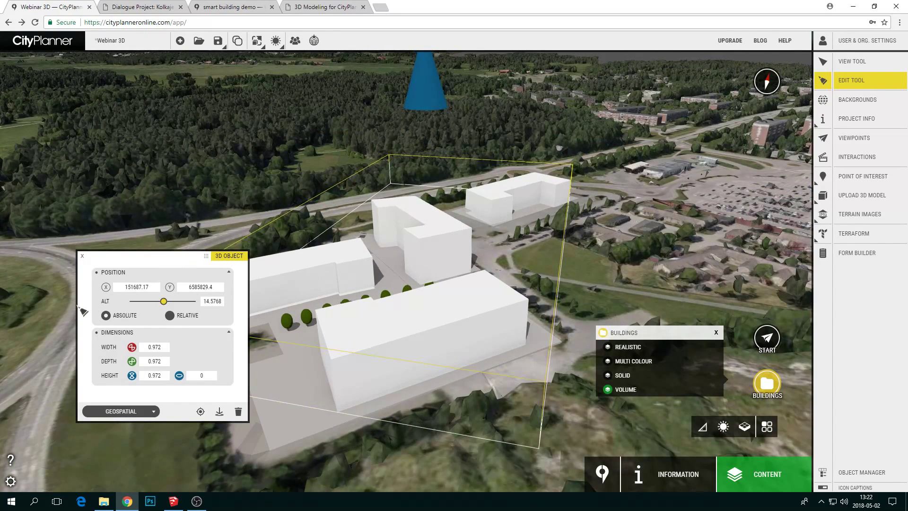
{"action": "left_click", "coordinate": [81, 257]}
Return to the View tool, show the Multi Colour version of the buildings and examine it from farther away
{"action": "right_click_drag", "start_coordinate": [418, 309], "coordinate": [440, 314]}
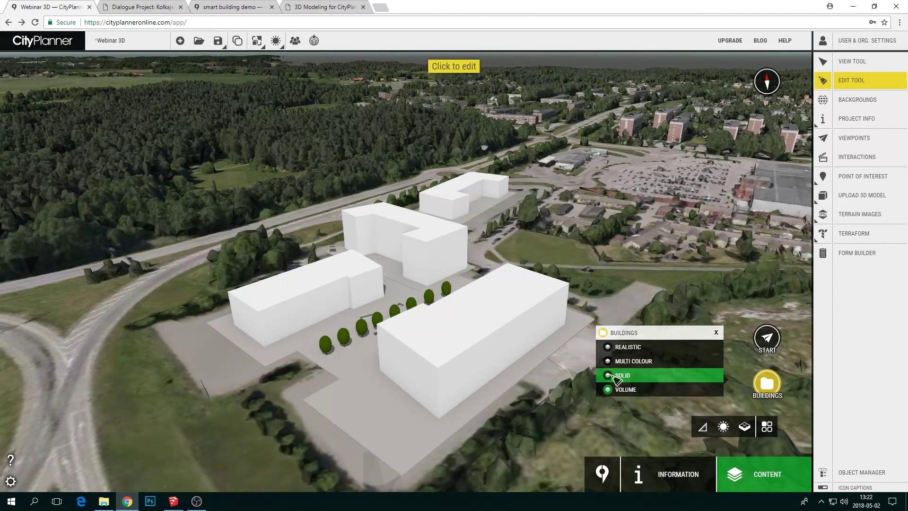
{"action": "key", "text": "space"}
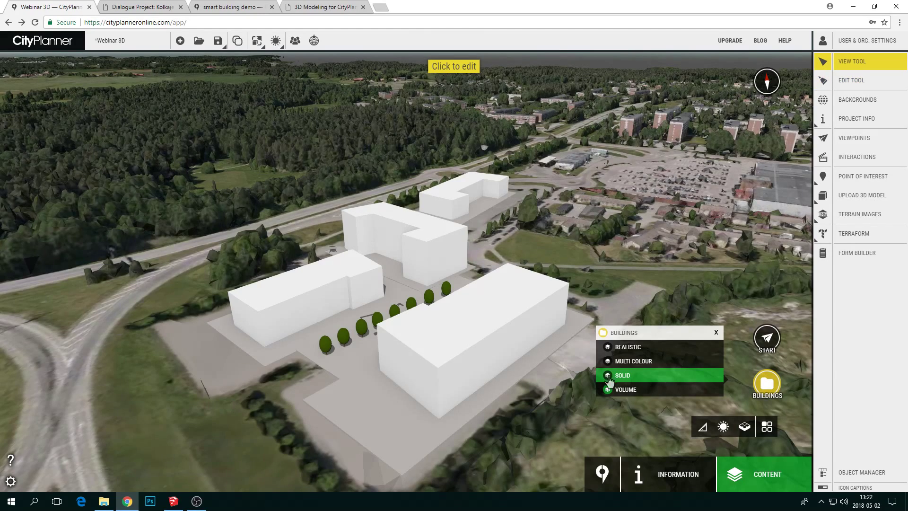
{"action": "left_click", "coordinate": [617, 364]}
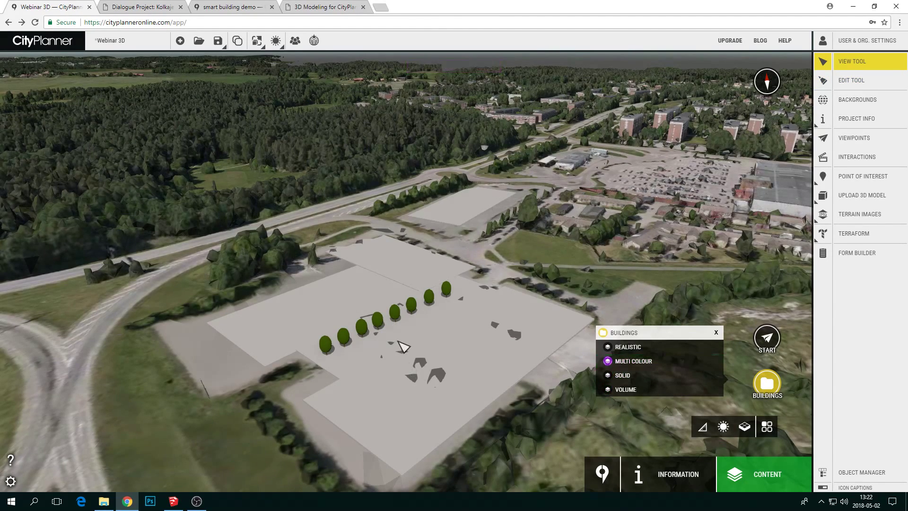
{"action": "mouse_move", "coordinate": [482, 362]}
{"action": "right_mouse_down"}
{"action": "mouse_move", "coordinate": [393, 358]}
{"action": "mouse_move", "coordinate": [479, 361]}
{"action": "right_mouse_up"}
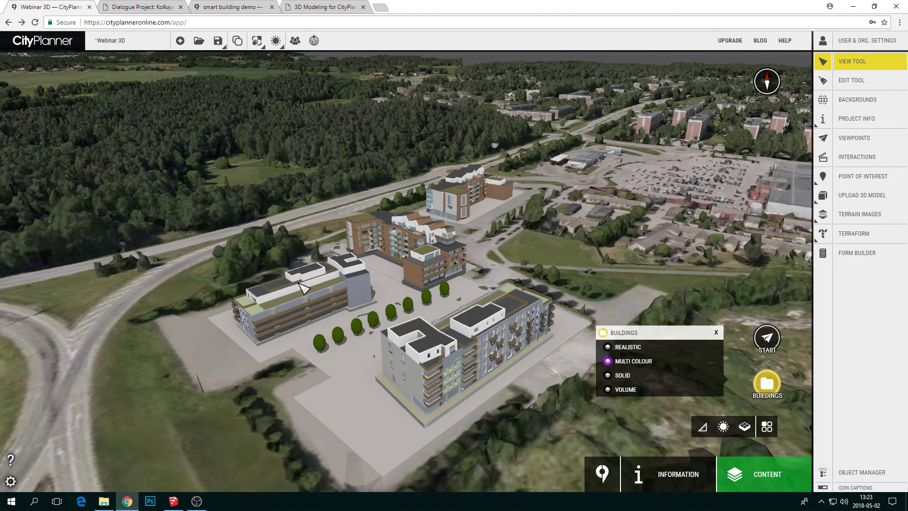
{"action": "scroll", "coordinate": [302, 284], "scroll_direction": "down", "scroll_amount": 5}
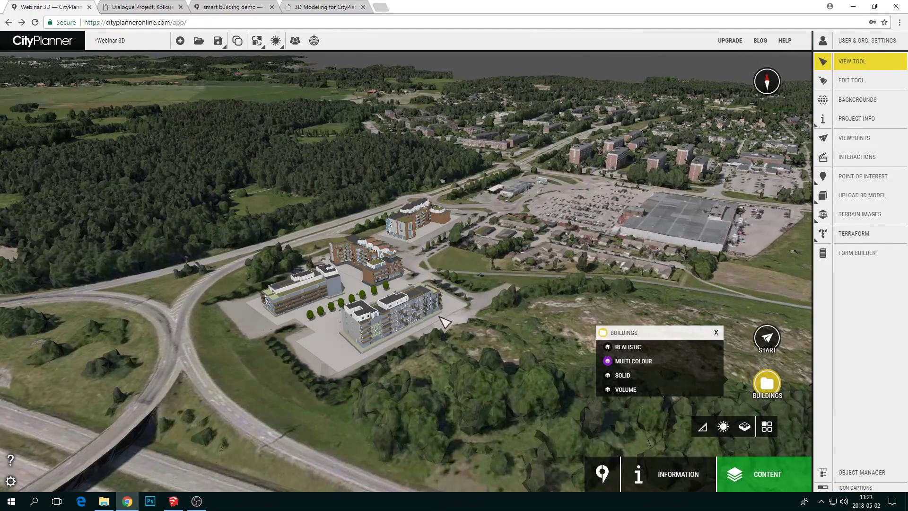
{"action": "mouse_move", "coordinate": [440, 316]}
{"action": "right_mouse_down"}
{"action": "mouse_move", "coordinate": [421, 314]}
{"action": "mouse_move", "coordinate": [453, 315]}
{"action": "right_mouse_up"}
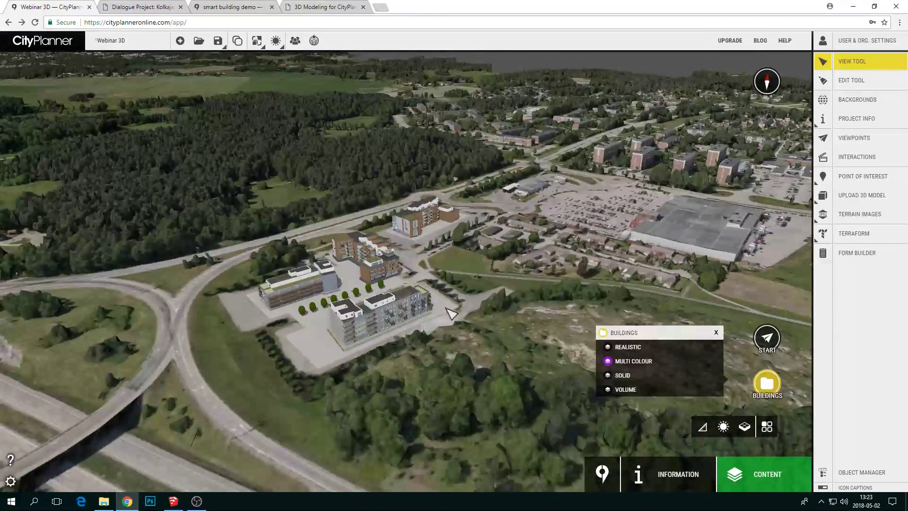
Return to SketchUp, deselect the building and examine its placement on the imagery from closer up
{"action": "left_click", "coordinate": [169, 505]}
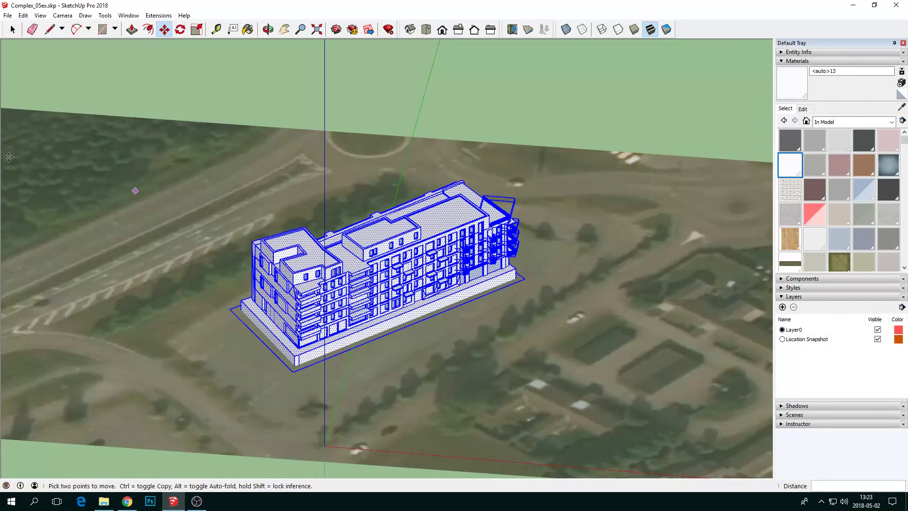
{"action": "left_click", "coordinate": [13, 29]}
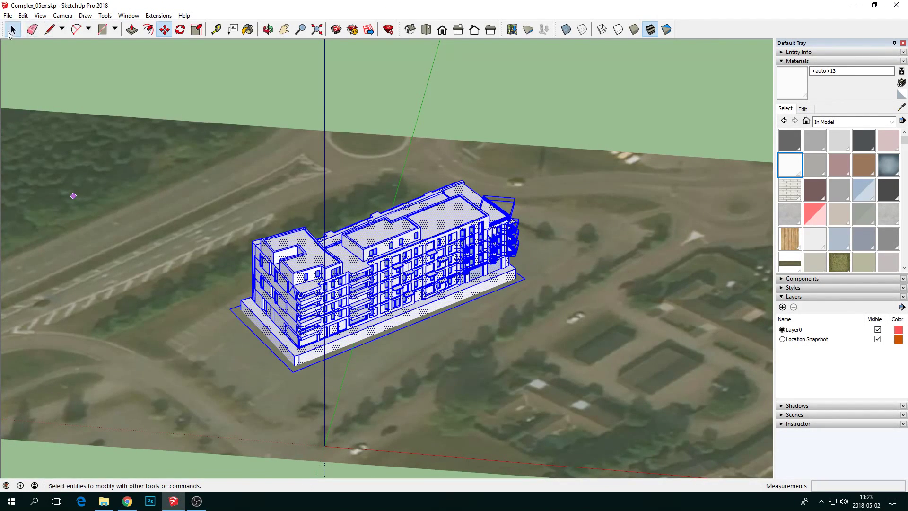
{"action": "left_click", "coordinate": [196, 80]}
{"action": "middle_click_drag", "start_coordinate": [426, 320], "coordinate": [420, 350]}
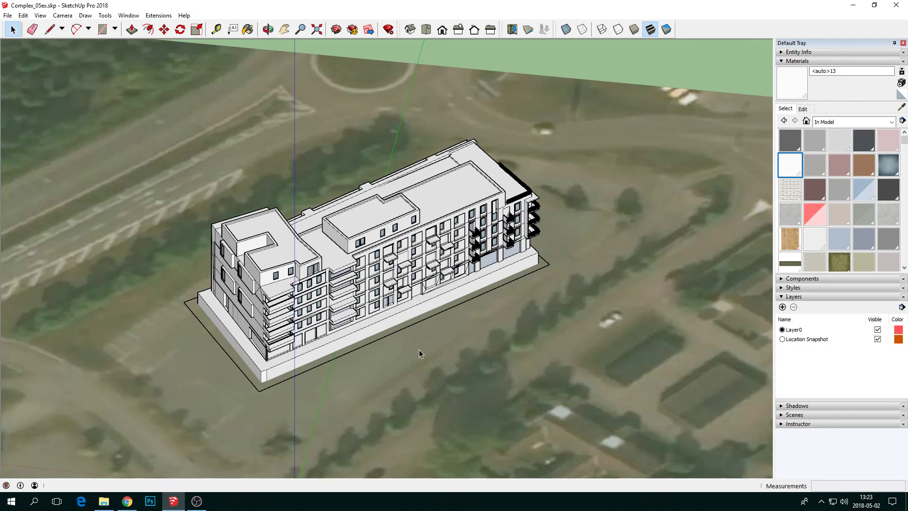
Switch to CityPlanner and look at the Export 3D settings for file type and quality, then close them
{"action": "left_click", "coordinate": [132, 505]}
{"action": "left_click", "coordinate": [257, 41]}
{"action": "left_click", "coordinate": [284, 66]}
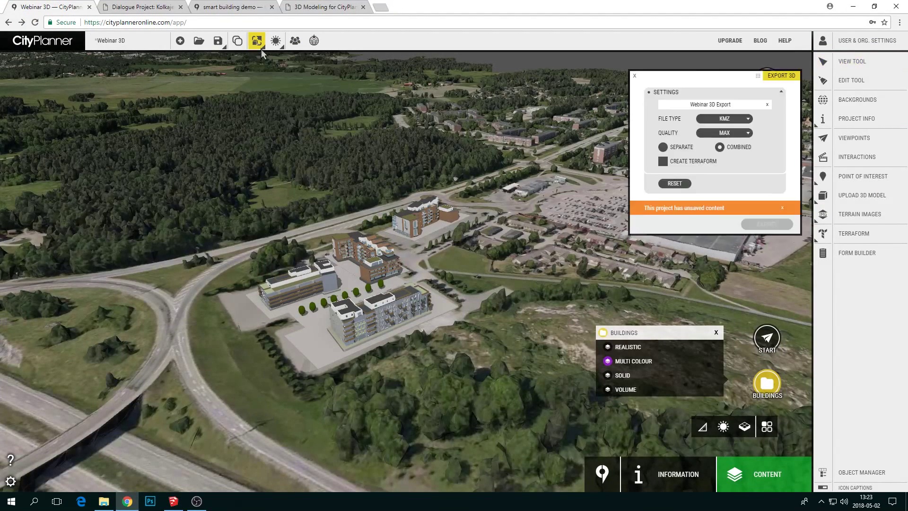
{"action": "left_click_drag", "start_coordinate": [709, 81], "coordinate": [630, 81]}
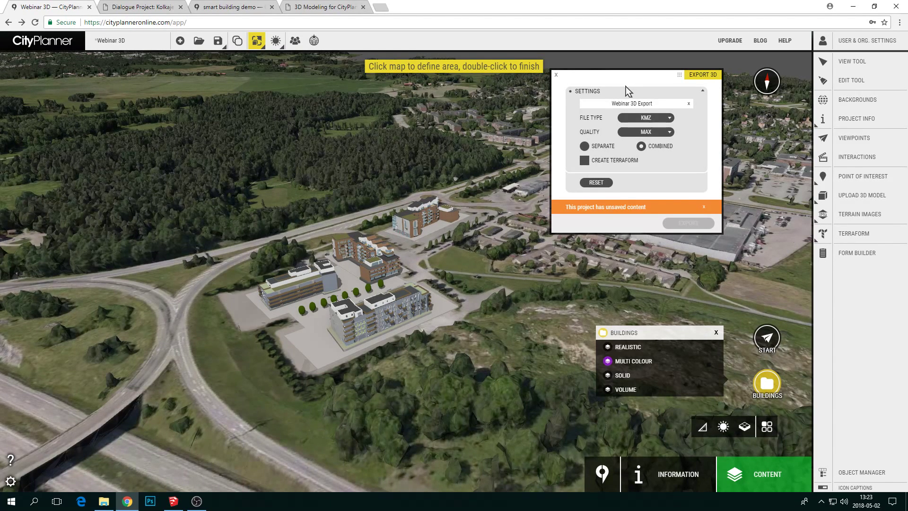
{"action": "left_click", "coordinate": [556, 75]}
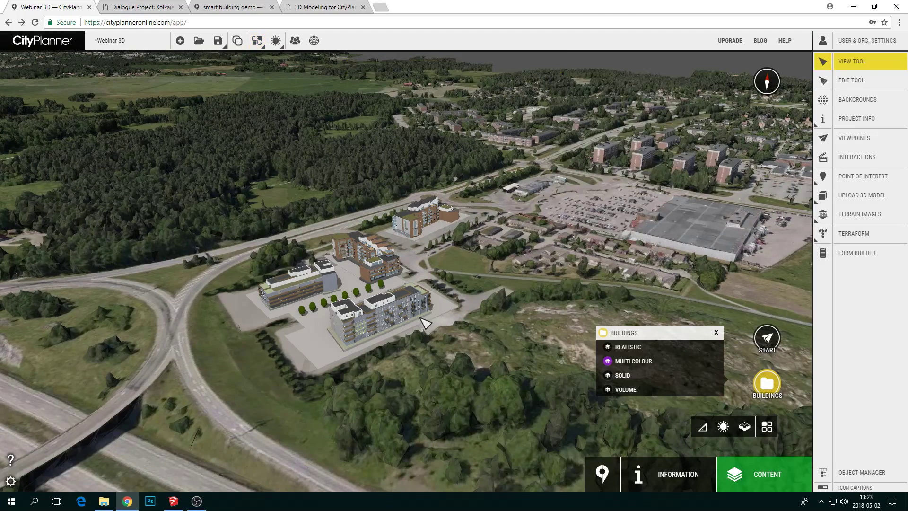
Open the Object Manager and place it over the motorway side of the scene, clear of the buildings
{"action": "left_click_drag", "start_coordinate": [426, 322], "coordinate": [408, 316]}
{"action": "right_click_drag", "start_coordinate": [407, 316], "coordinate": [419, 301]}
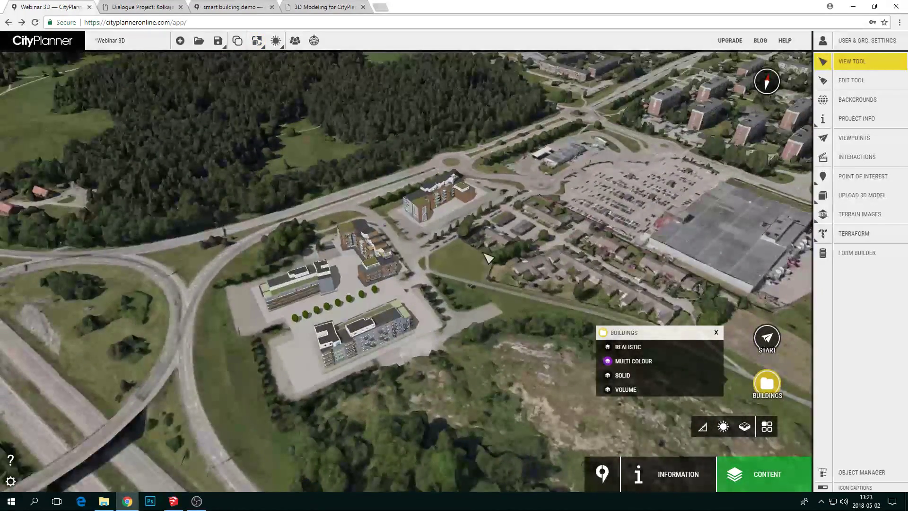
{"action": "scroll", "coordinate": [488, 259], "scroll_direction": "down", "scroll_amount": 2}
{"action": "scroll", "coordinate": [449, 324], "scroll_direction": "up", "scroll_amount": 3}
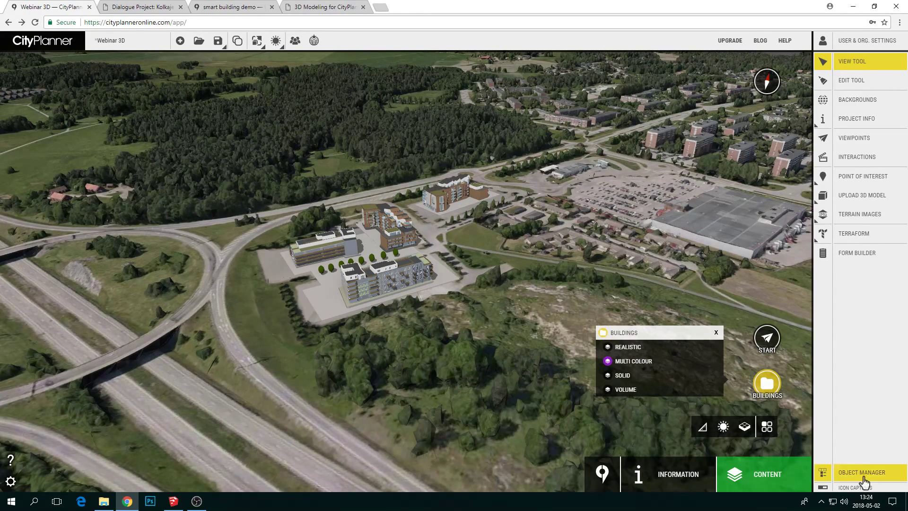
{"action": "left_click", "coordinate": [864, 473]}
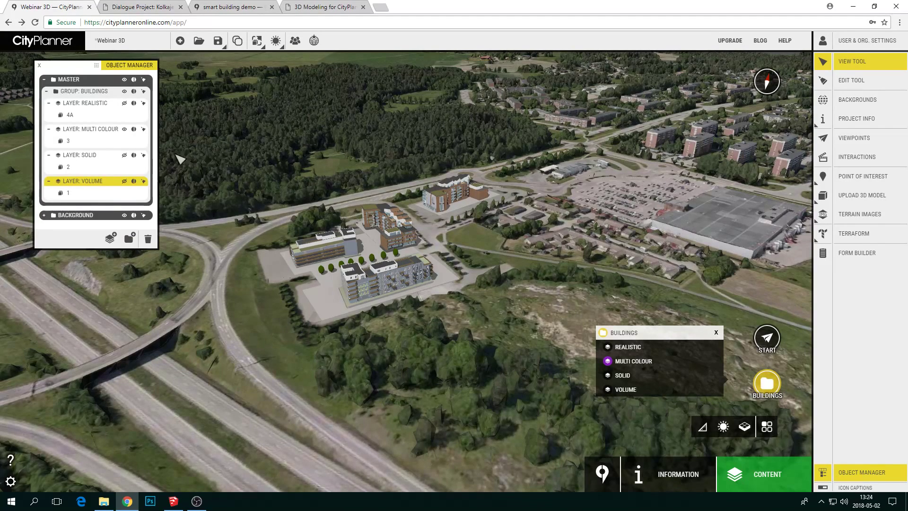
{"action": "left_click_drag", "start_coordinate": [62, 68], "coordinate": [67, 158]}
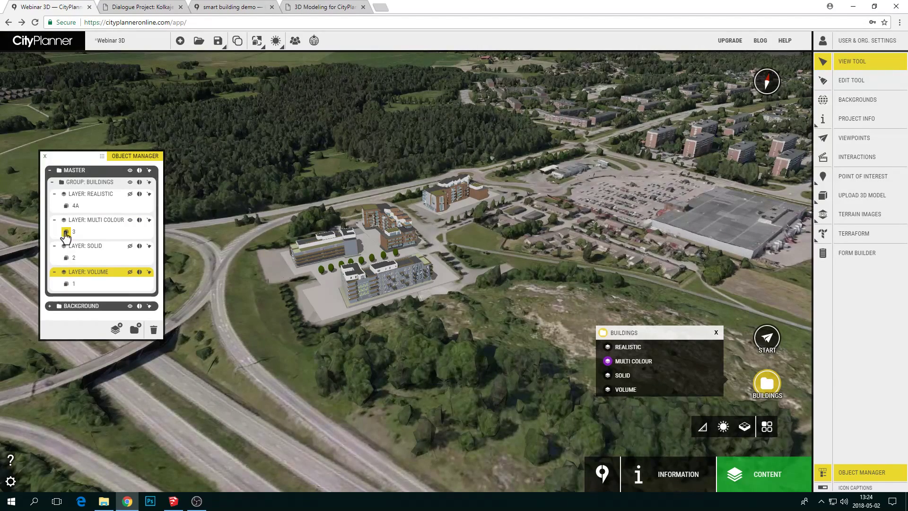
Open object 3 of the Multi Colour layer and set its On Click action to Embed Code
{"action": "left_click", "coordinate": [66, 232]}
{"action": "left_click_drag", "start_coordinate": [205, 258], "coordinate": [579, 104]}
{"action": "left_click", "coordinate": [501, 258]}
{"action": "left_click", "coordinate": [502, 281]}
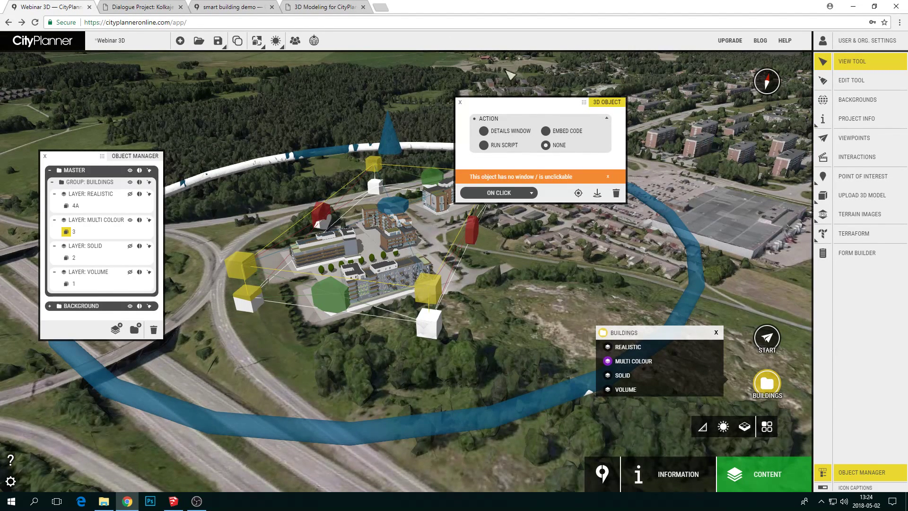
{"action": "left_click", "coordinate": [546, 132]}
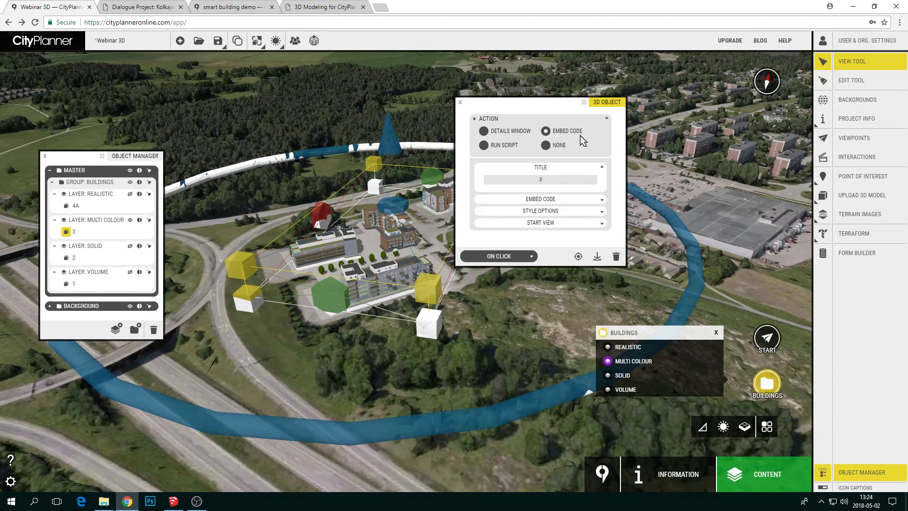
Copy the web address of the Dialogue Project: Kolkajen-Ropsten showcase page
{"action": "left_click", "coordinate": [140, 9]}
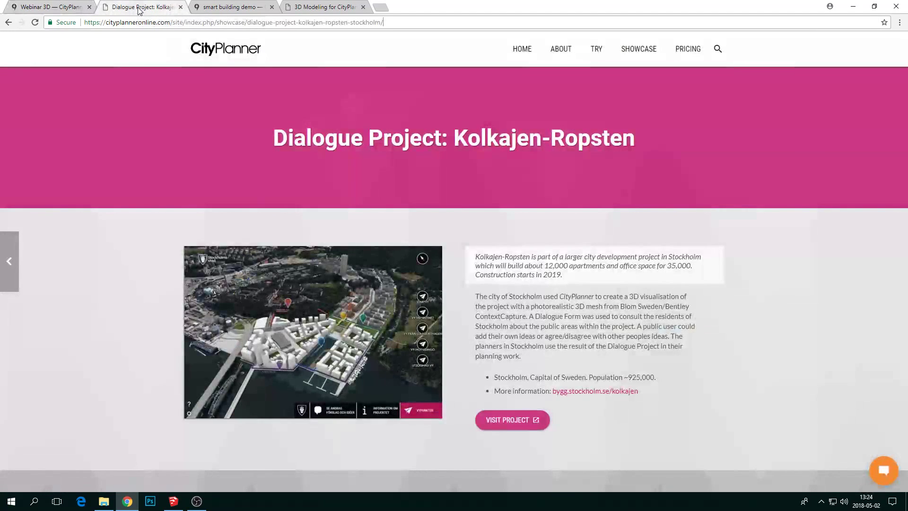
{"action": "left_click", "coordinate": [148, 24]}
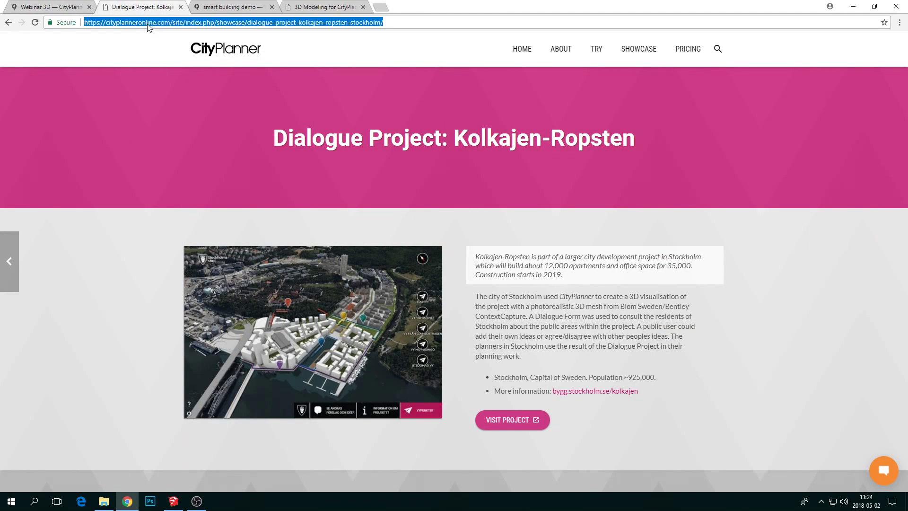
{"action": "right_click", "coordinate": [148, 27]}
{"action": "left_click", "coordinate": [163, 58]}
Back in the Webinar 3D project, paste the copied web address as object 3's embed code and close its settings
{"action": "left_click", "coordinate": [127, 502]}
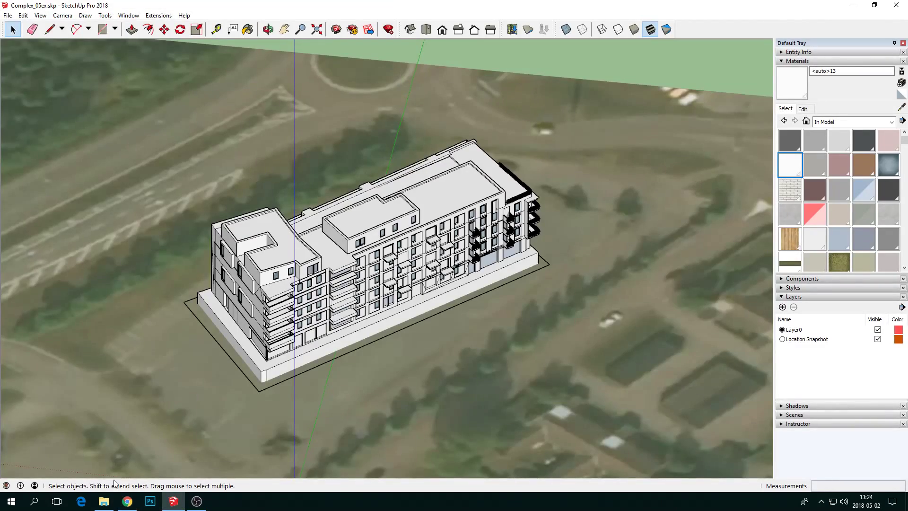
{"action": "left_click", "coordinate": [129, 502]}
{"action": "left_click", "coordinate": [47, 6]}
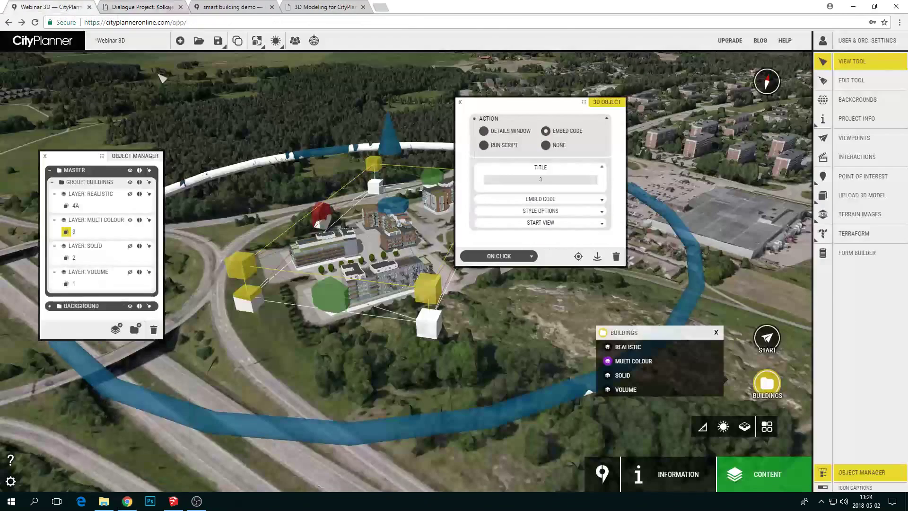
{"action": "left_click", "coordinate": [540, 199]}
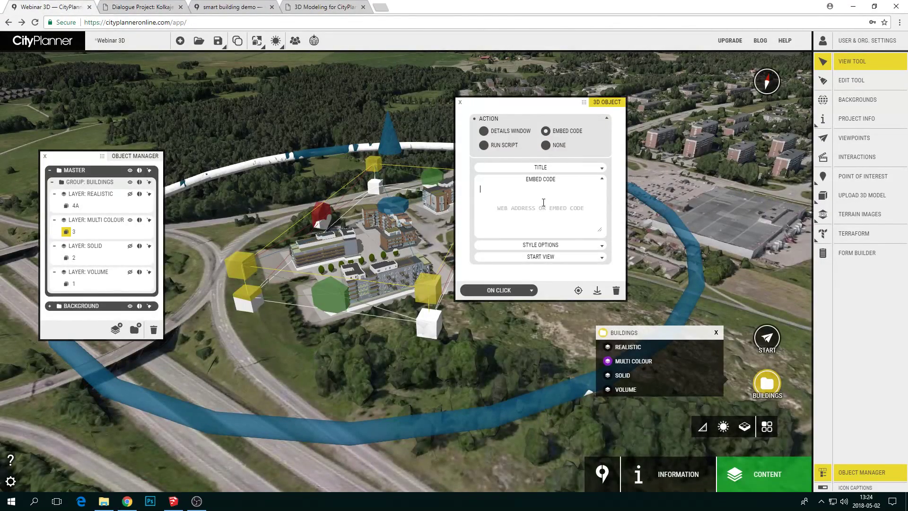
{"action": "key", "text": "ctrl+v"}
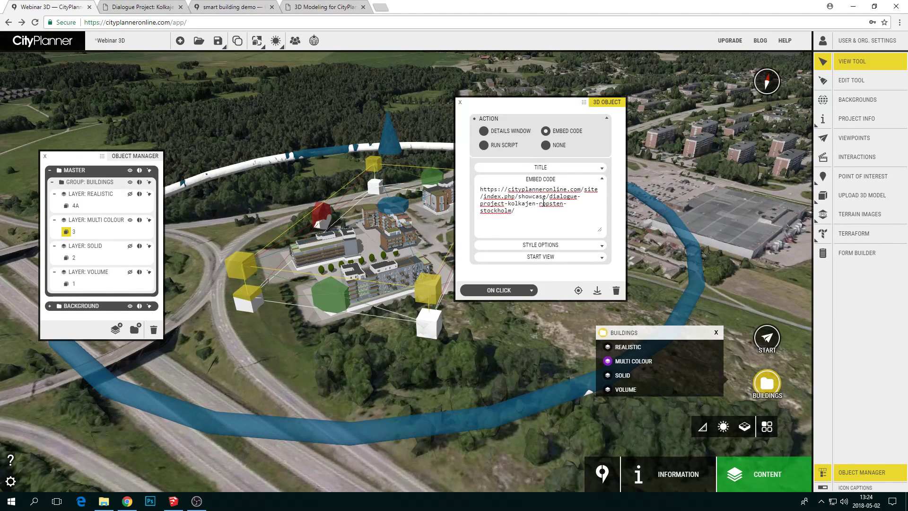
{"action": "left_click", "coordinate": [460, 103]}
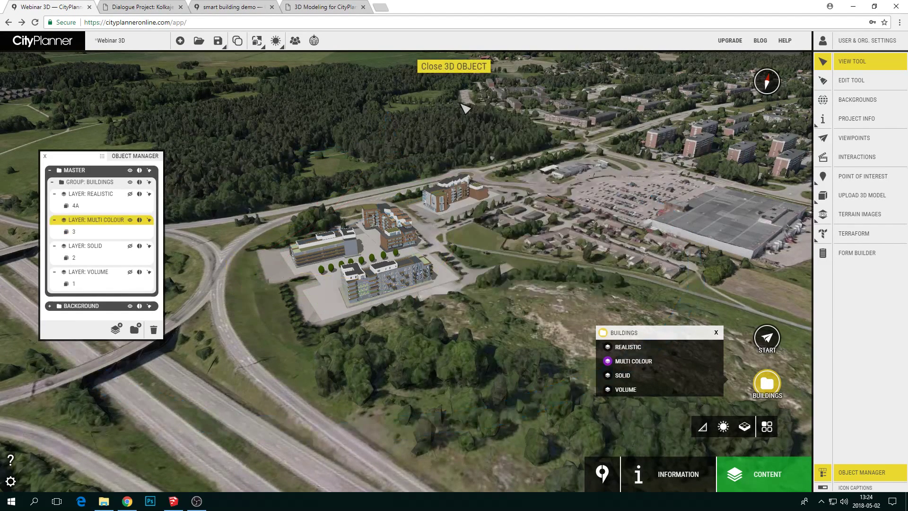
Open the Multi Colour buildings' embedded window, move it clear of the buildings and look through the Kolkajen-Ropsten page
{"action": "left_click", "coordinate": [399, 280]}
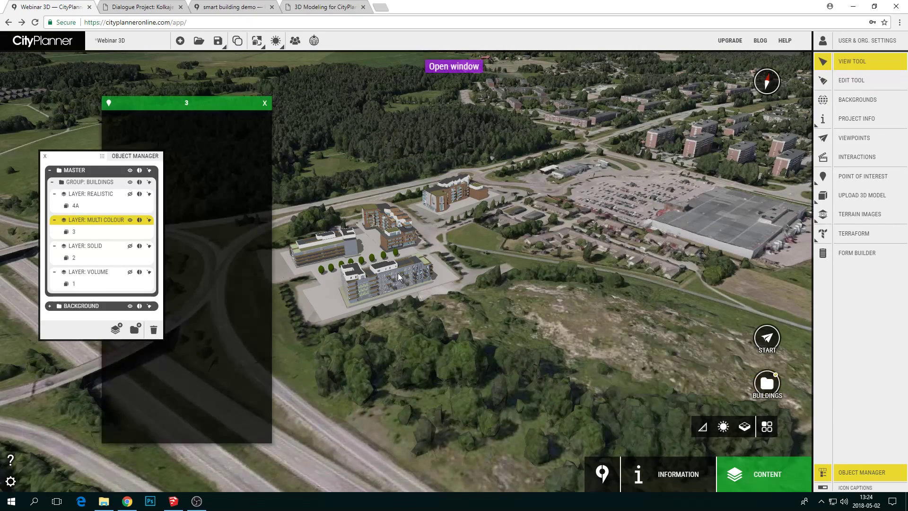
{"action": "left_click_drag", "start_coordinate": [152, 96], "coordinate": [627, 92]}
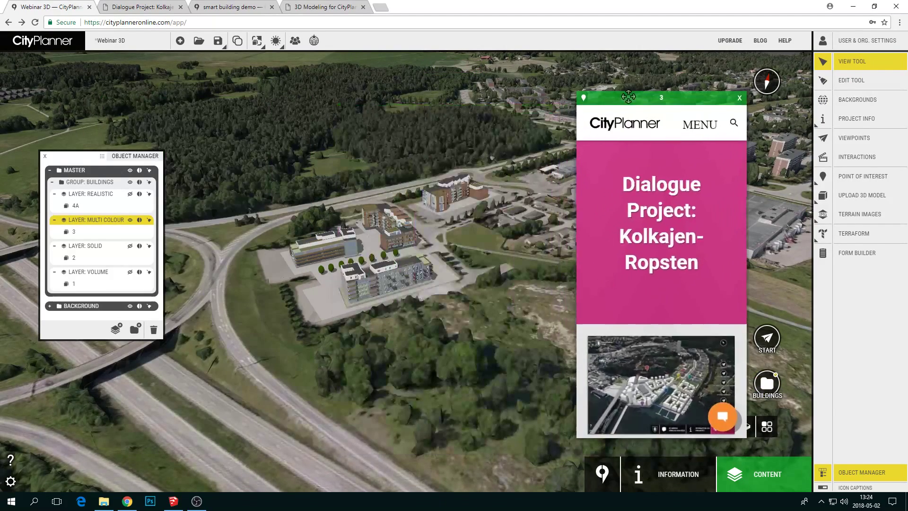
{"action": "scroll", "coordinate": [659, 245], "scroll_direction": "down", "scroll_amount": 2}
{"action": "scroll", "coordinate": [659, 245], "scroll_direction": "down", "scroll_amount": 10}
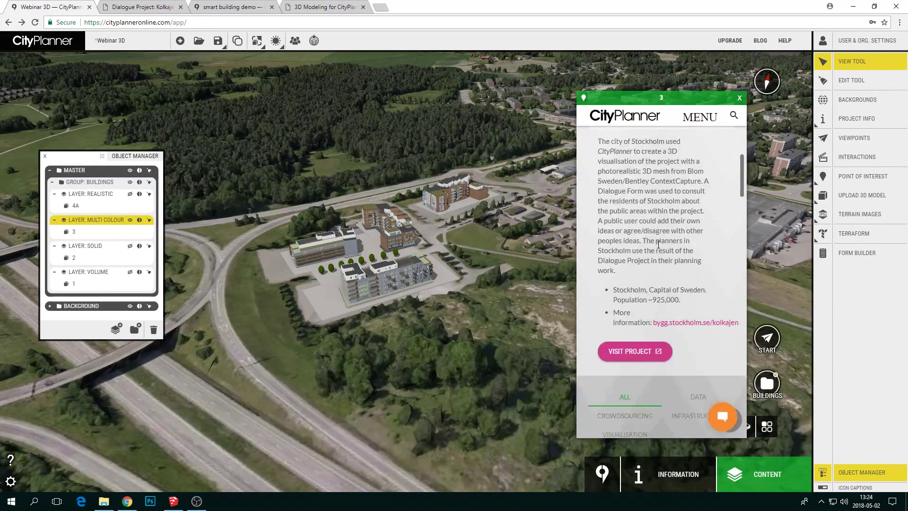
{"action": "scroll", "coordinate": [659, 244], "scroll_direction": "down", "scroll_amount": 5}
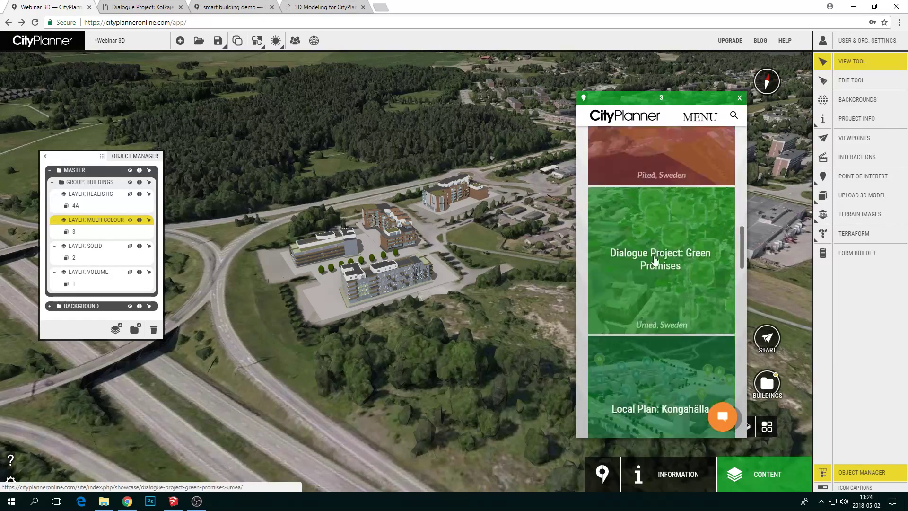
Return to the start of the embedded Kolkajen-Ropsten page and take a closer look at the buildings
{"action": "scroll", "coordinate": [654, 267], "scroll_direction": "up", "scroll_amount": 4}
{"action": "scroll", "coordinate": [654, 269], "scroll_direction": "up", "scroll_amount": 12}
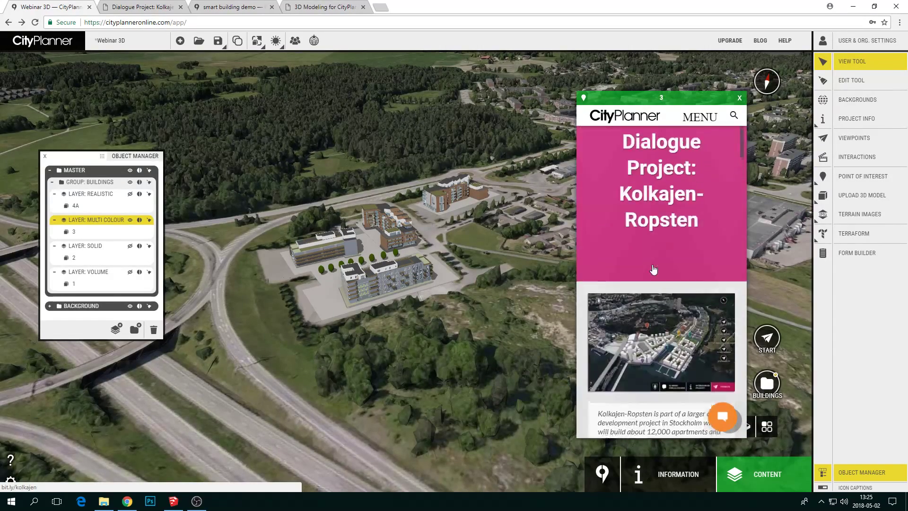
{"action": "mouse_move", "coordinate": [392, 308]}
{"action": "right_mouse_down"}
{"action": "mouse_move", "coordinate": [420, 304]}
{"action": "mouse_move", "coordinate": [408, 301]}
{"action": "mouse_move", "coordinate": [420, 296]}
{"action": "mouse_move", "coordinate": [413, 313]}
{"action": "mouse_move", "coordinate": [347, 303]}
{"action": "mouse_move", "coordinate": [387, 314]}
{"action": "right_mouse_up"}
{"action": "scroll", "coordinate": [413, 312], "scroll_direction": "up", "scroll_amount": 3}
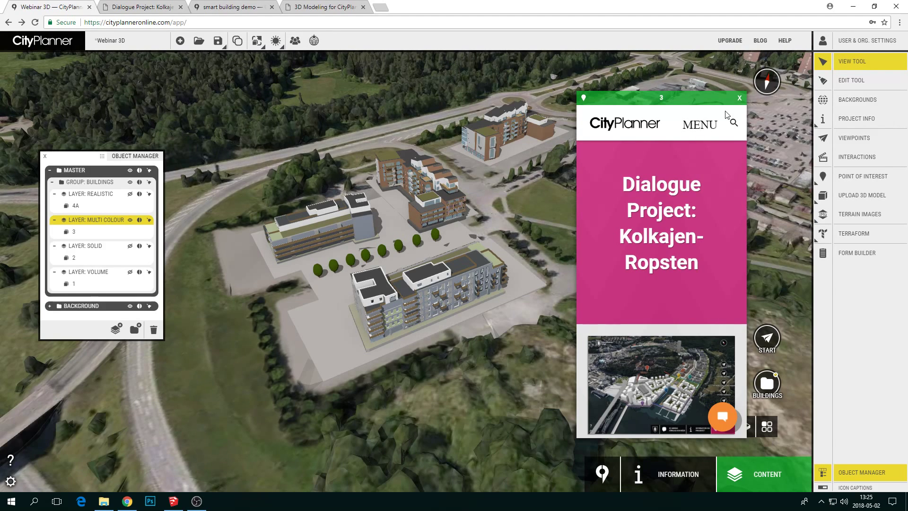
Hide the Multi Colour layer and make it visible again
{"action": "left_click", "coordinate": [129, 220]}
{"action": "left_click", "coordinate": [129, 220]}
{"action": "left_click", "coordinate": [130, 221]}
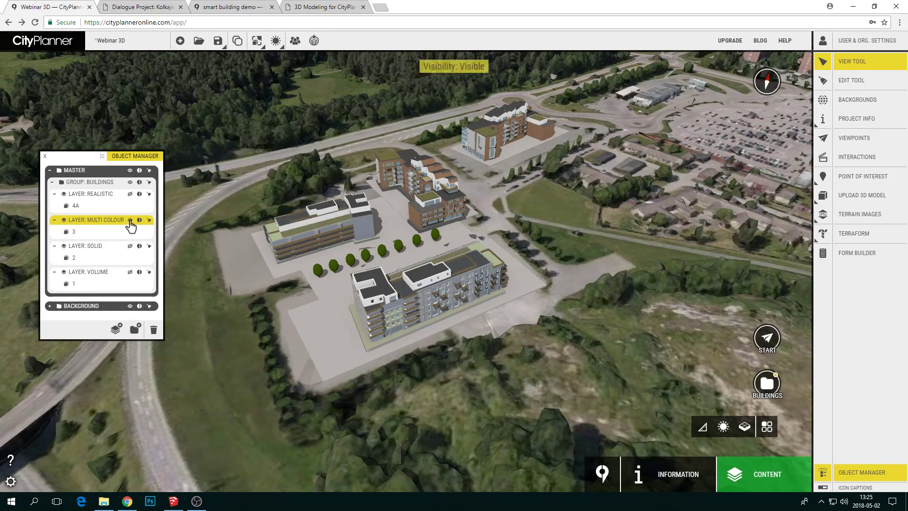
{"action": "left_click", "coordinate": [131, 227]}
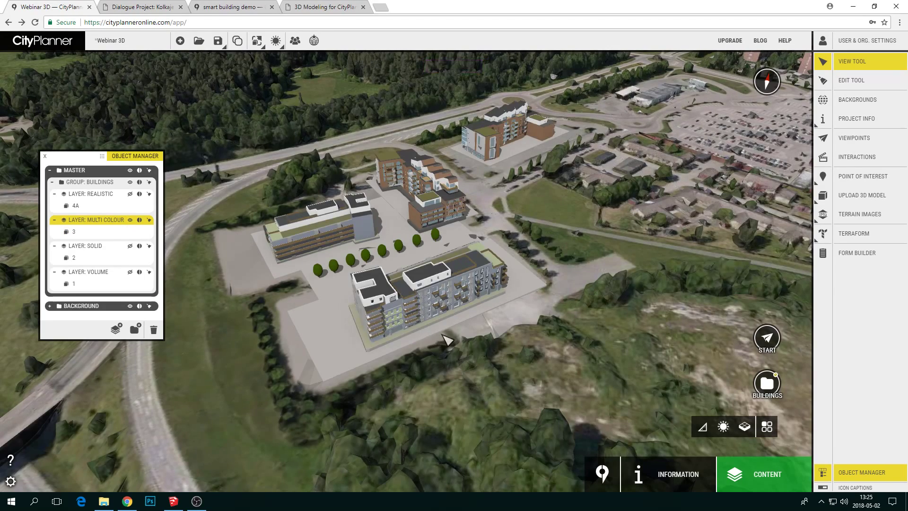
Reopen the embedded window from the Multi Colour buildings, move it clear of them and close it
{"action": "left_click_drag", "start_coordinate": [446, 334], "coordinate": [440, 340]}
{"action": "left_click", "coordinate": [433, 302]}
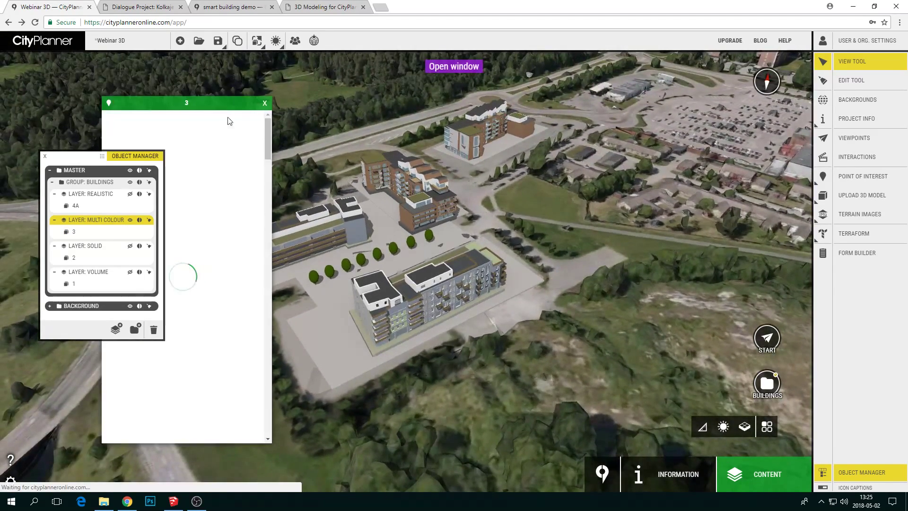
{"action": "left_click_drag", "start_coordinate": [220, 100], "coordinate": [646, 83]}
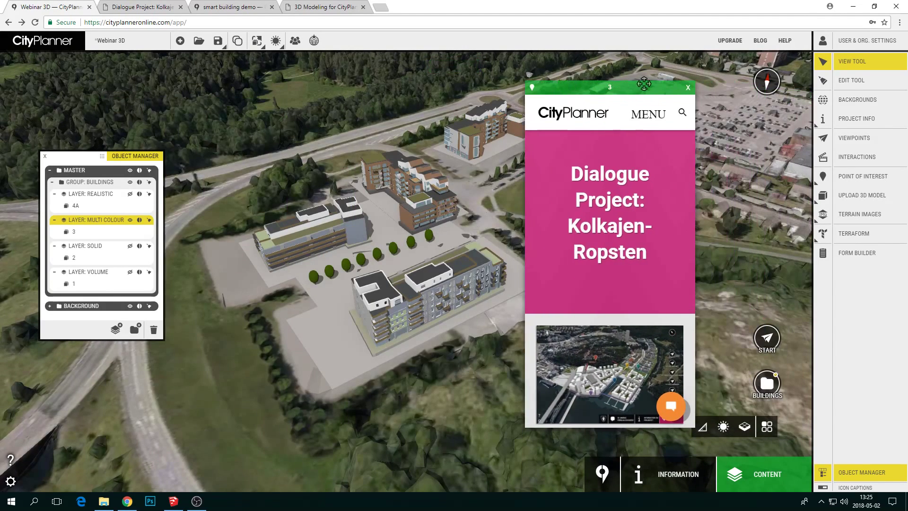
{"action": "left_click", "coordinate": [688, 88]}
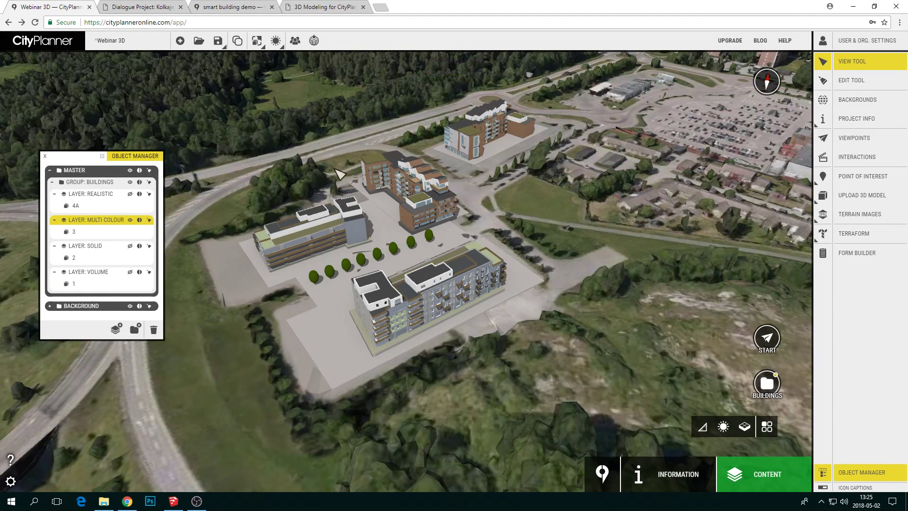
Switch to the smart building demo and open the highlighted floor of the tower to view its availability
{"action": "left_click", "coordinate": [301, 9]}
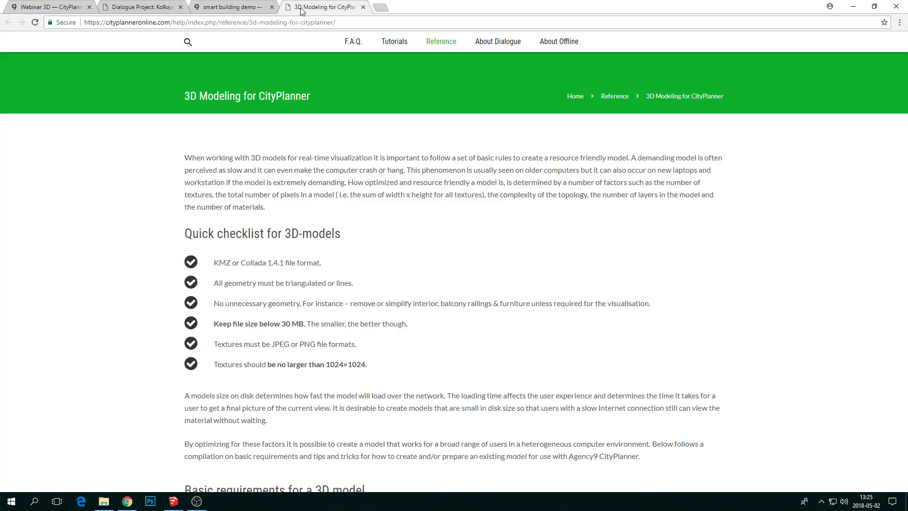
{"action": "left_click", "coordinate": [242, 9]}
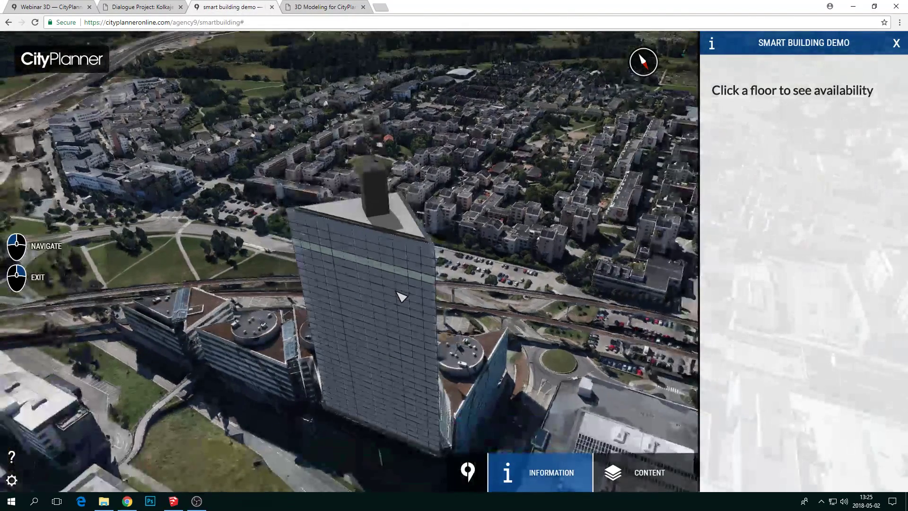
{"action": "scroll", "coordinate": [401, 297], "scroll_direction": "up", "scroll_amount": 3}
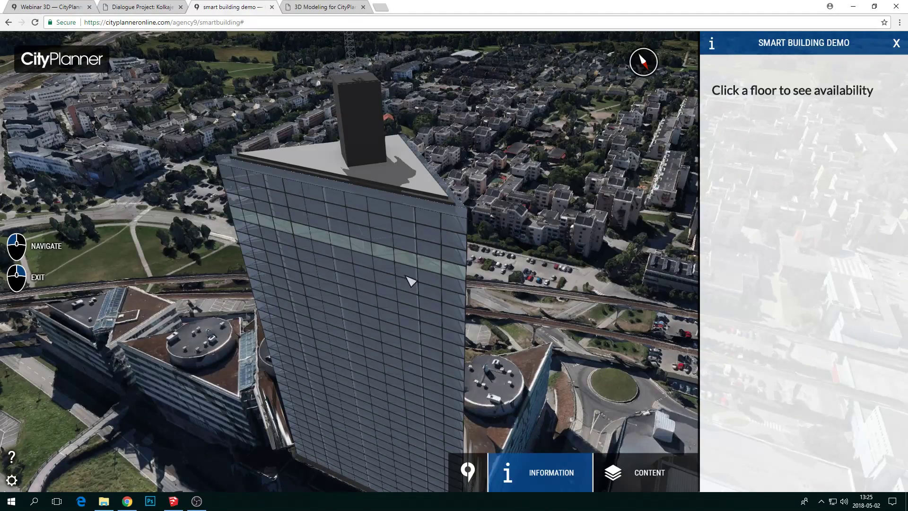
{"action": "mouse_move", "coordinate": [407, 277]}
{"action": "left_mouse_down"}
{"action": "mouse_move", "coordinate": [368, 289]}
{"action": "mouse_move", "coordinate": [414, 296]}
{"action": "mouse_move", "coordinate": [414, 314]}
{"action": "mouse_move", "coordinate": [411, 275]}
{"action": "mouse_move", "coordinate": [426, 272]}
{"action": "mouse_move", "coordinate": [395, 270]}
{"action": "left_mouse_up"}
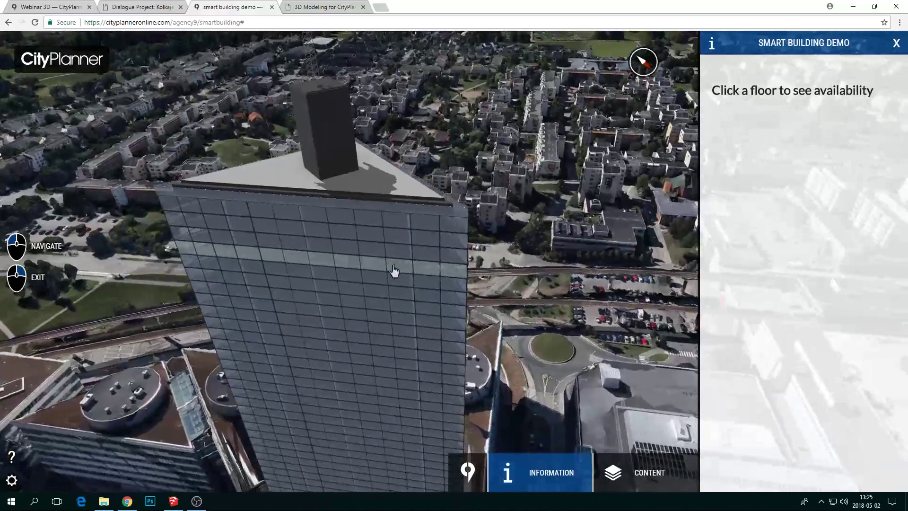
{"action": "left_click", "coordinate": [326, 265]}
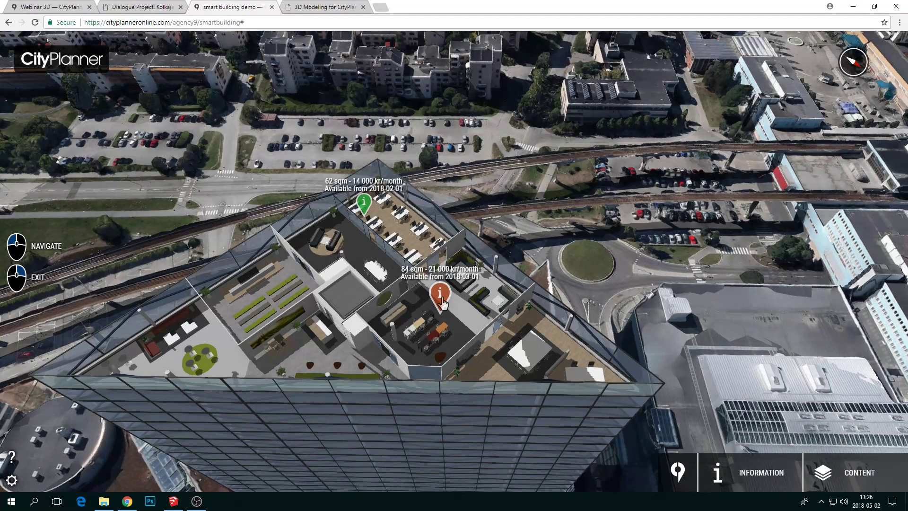
Enter the 84 sqm office on the floor plan, look around its interior and exit to the floor view
{"action": "left_click", "coordinate": [439, 294]}
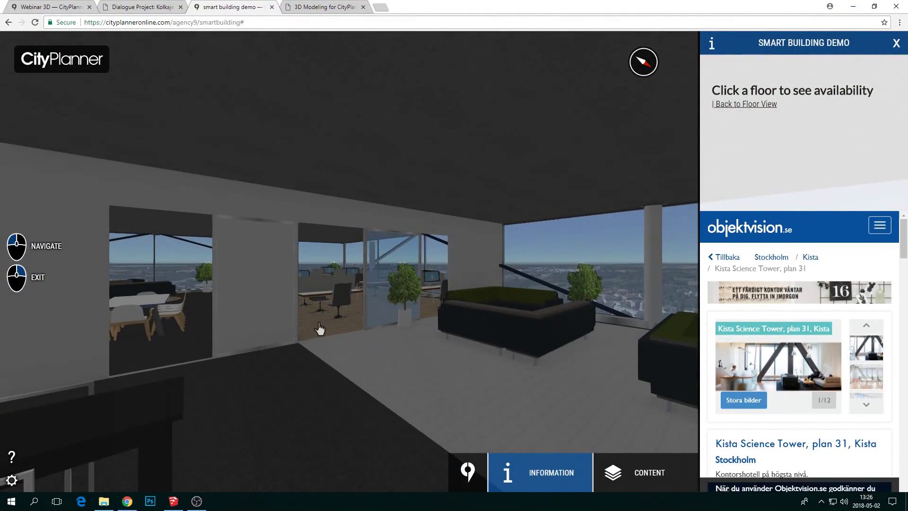
{"action": "left_click", "coordinate": [321, 331]}
{"action": "left_click_drag", "start_coordinate": [320, 329], "coordinate": [395, 302]}
{"action": "right_click", "coordinate": [395, 301]}
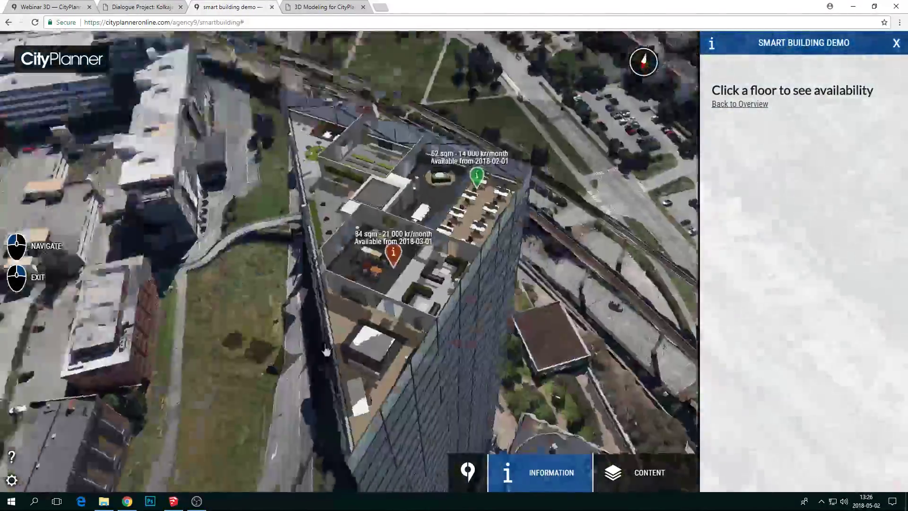
View the floor plan from another angle, go back to the tower overview and reopen the highlighted floor
{"action": "left_click_drag", "start_coordinate": [327, 350], "coordinate": [401, 363]}
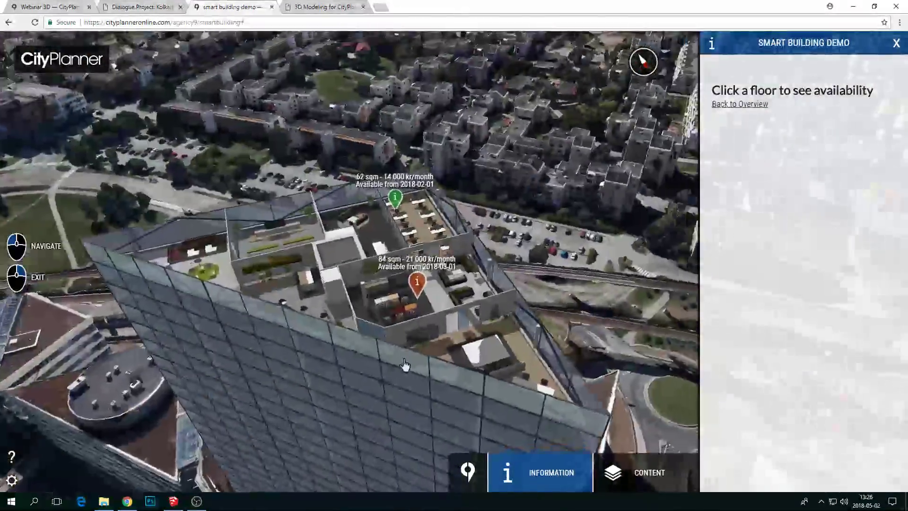
{"action": "left_click", "coordinate": [736, 105]}
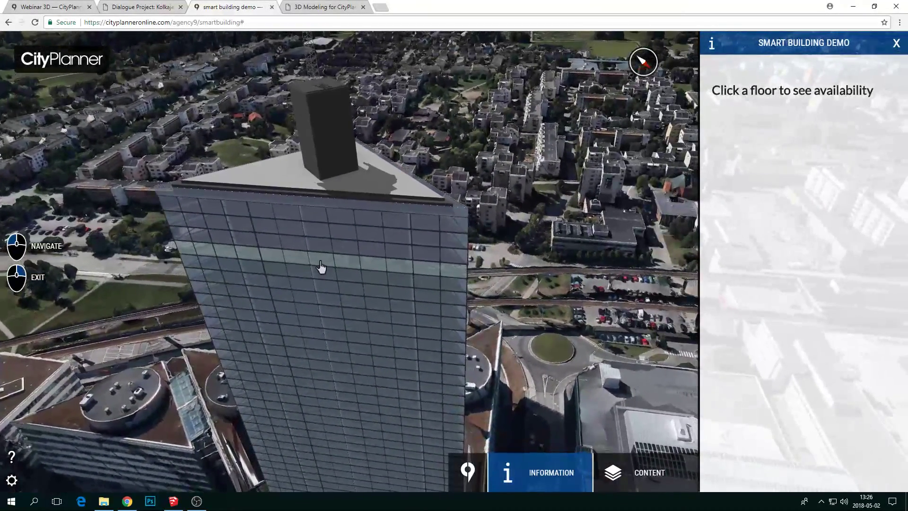
{"action": "left_click", "coordinate": [320, 266]}
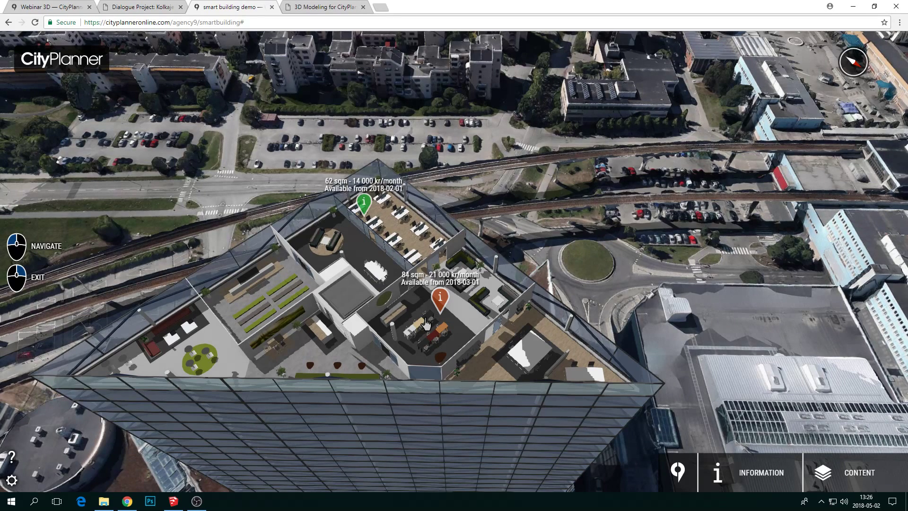
Read the 3D Modeling for CityPlanner reference page from the quick checklist to the model clean-up advice
{"action": "left_click", "coordinate": [318, 12]}
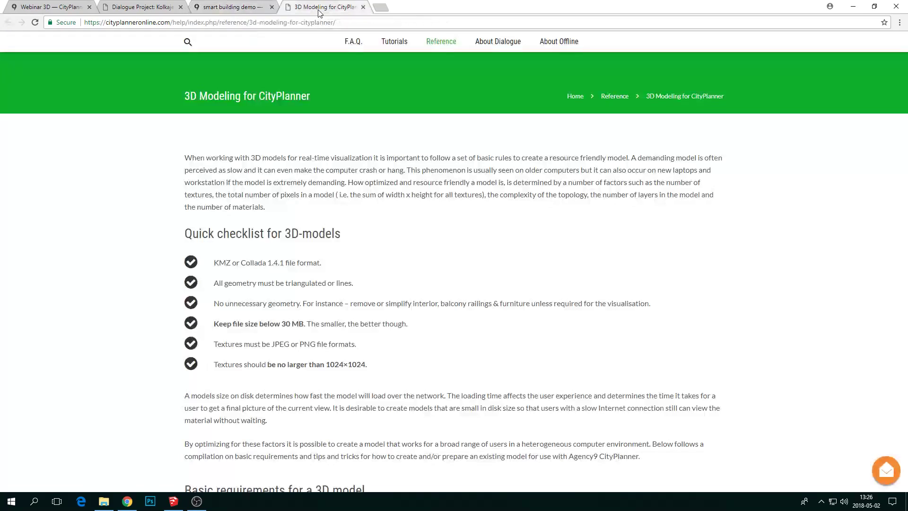
{"action": "scroll", "coordinate": [479, 284], "scroll_direction": "down", "scroll_amount": 1}
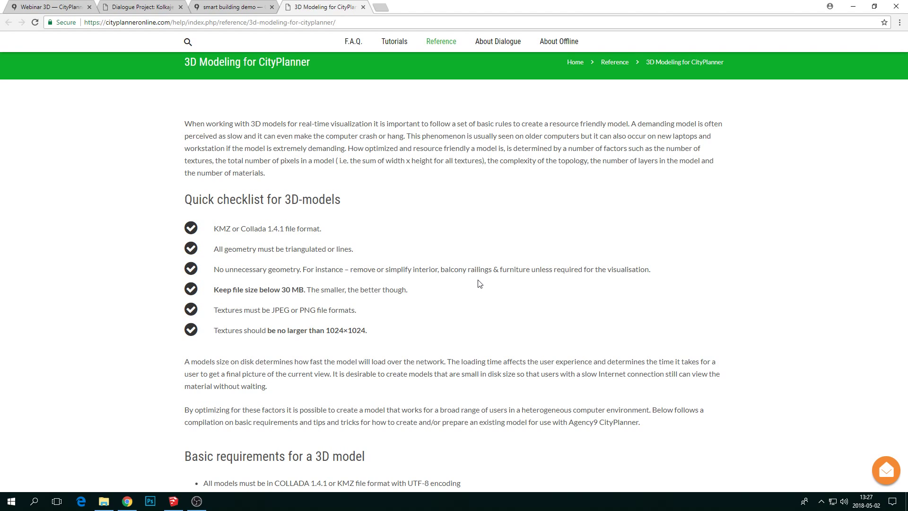
{"action": "scroll", "coordinate": [479, 284], "scroll_direction": "up", "scroll_amount": 1}
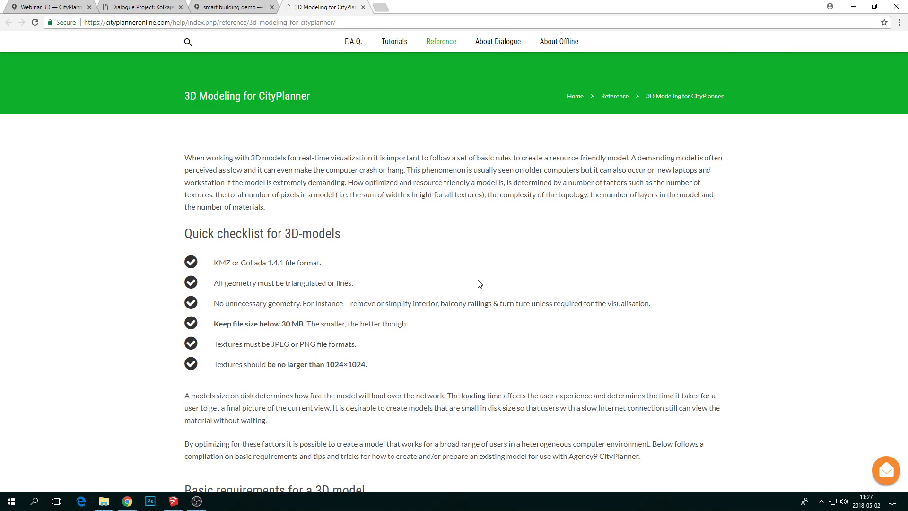
{"action": "scroll", "coordinate": [480, 284], "scroll_direction": "down", "scroll_amount": 3}
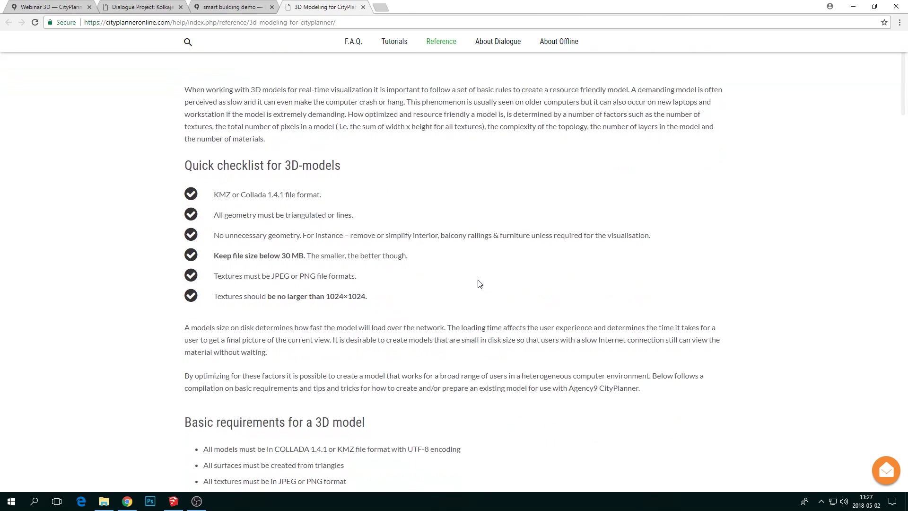
{"action": "scroll", "coordinate": [479, 284], "scroll_direction": "down", "scroll_amount": 4}
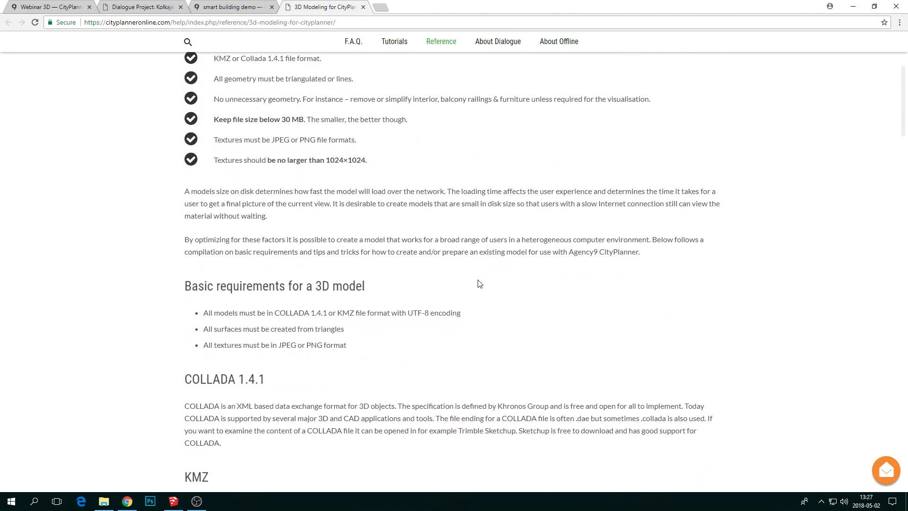
{"action": "scroll", "coordinate": [480, 284], "scroll_direction": "down", "scroll_amount": 3}
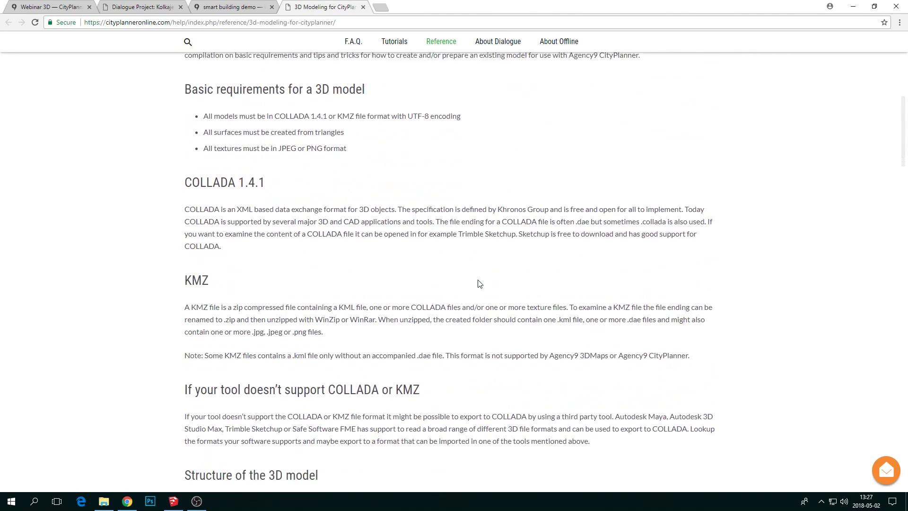
{"action": "scroll", "coordinate": [478, 280], "scroll_direction": "down", "scroll_amount": 3}
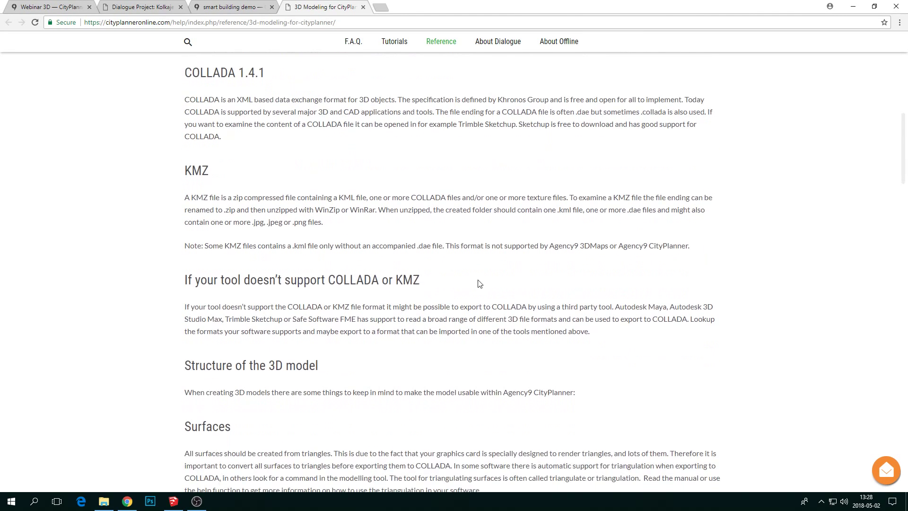
{"action": "scroll", "coordinate": [480, 283], "scroll_direction": "down", "scroll_amount": 1}
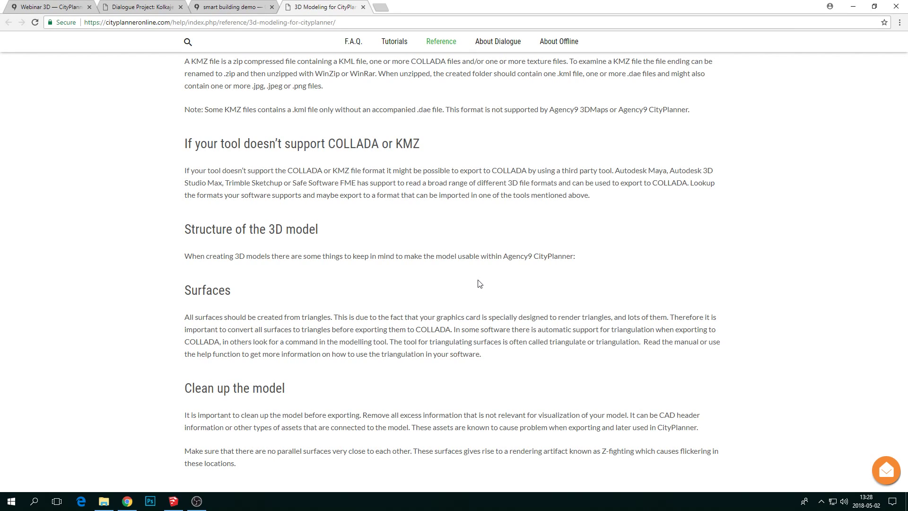
Back in the Webinar 3D project, check object 3's file size in its Inspector settings and move the dialog clear of the buildings
{"action": "left_click", "coordinate": [78, 7]}
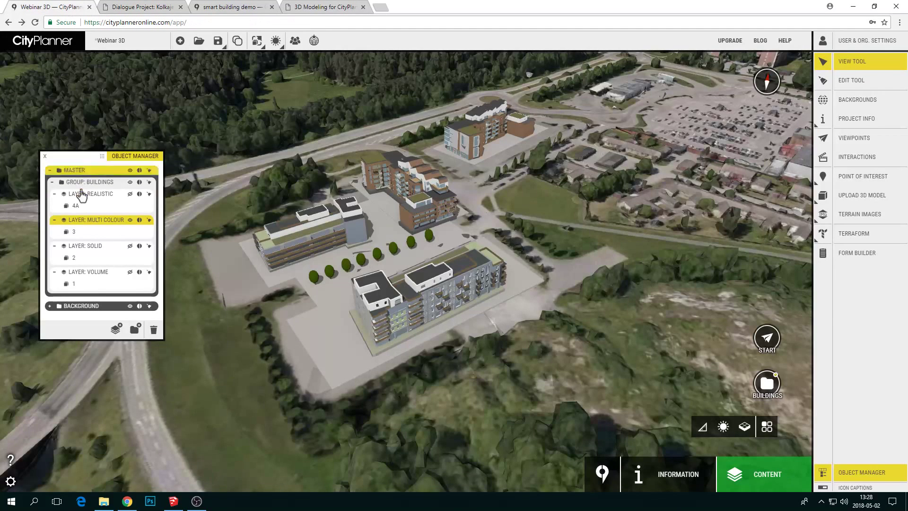
{"action": "left_click", "coordinate": [73, 234]}
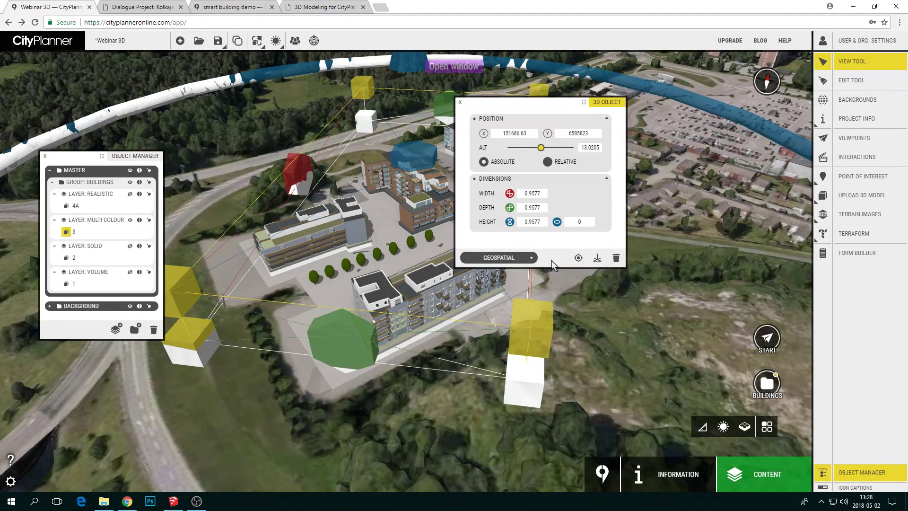
{"action": "left_click", "coordinate": [526, 259]}
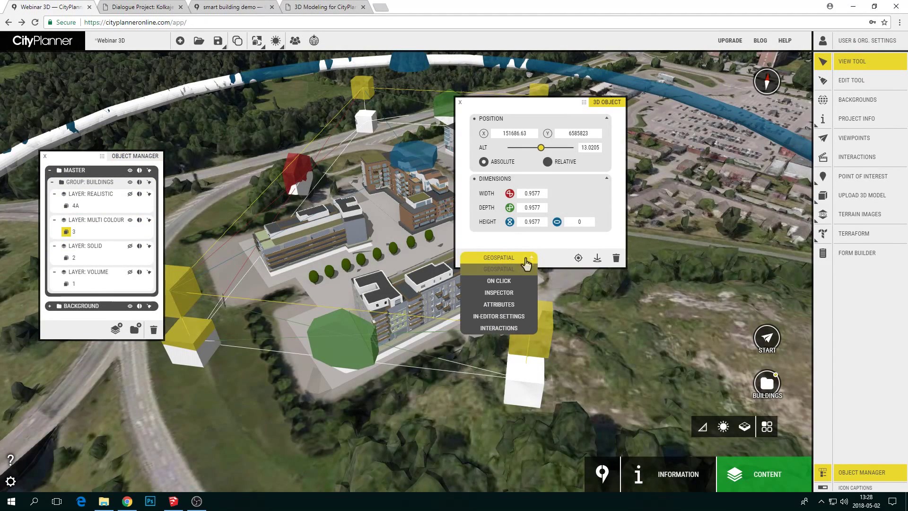
{"action": "left_click", "coordinate": [517, 318]}
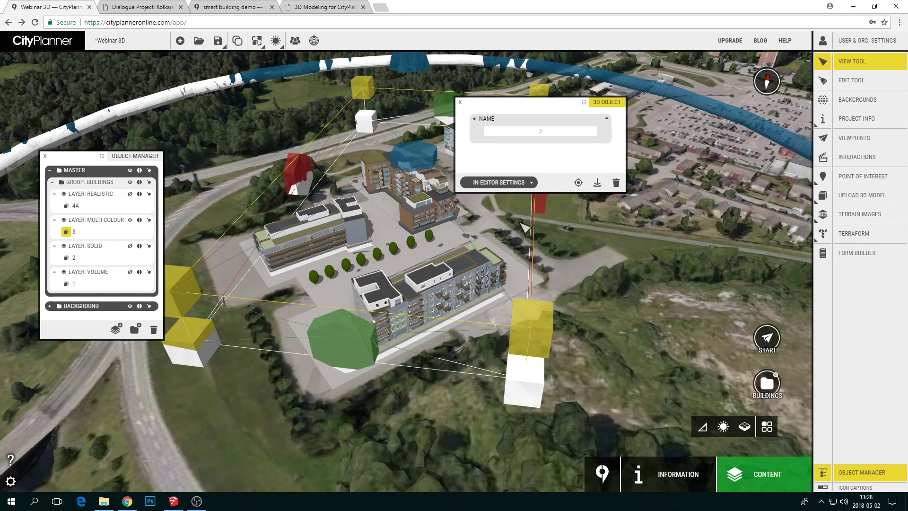
{"action": "left_click", "coordinate": [521, 183]}
{"action": "left_click", "coordinate": [514, 217]}
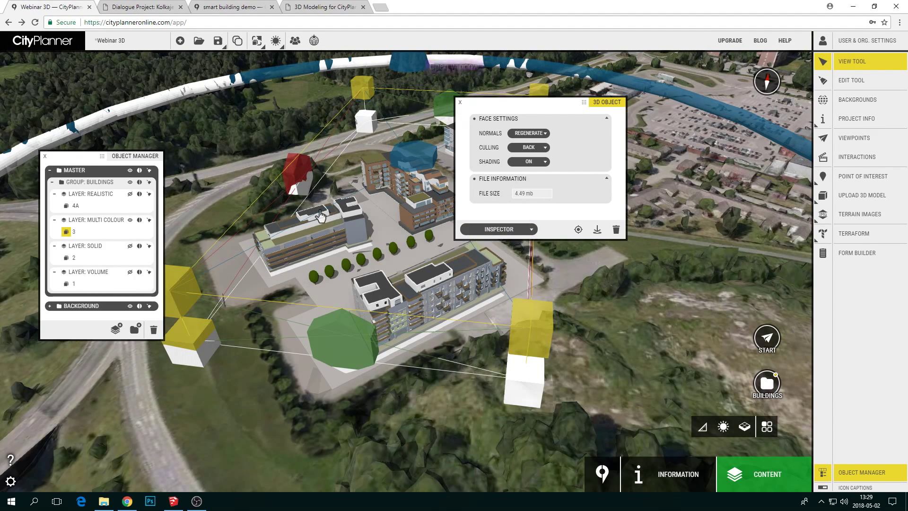
{"action": "left_click_drag", "start_coordinate": [516, 129], "coordinate": [558, 147]}
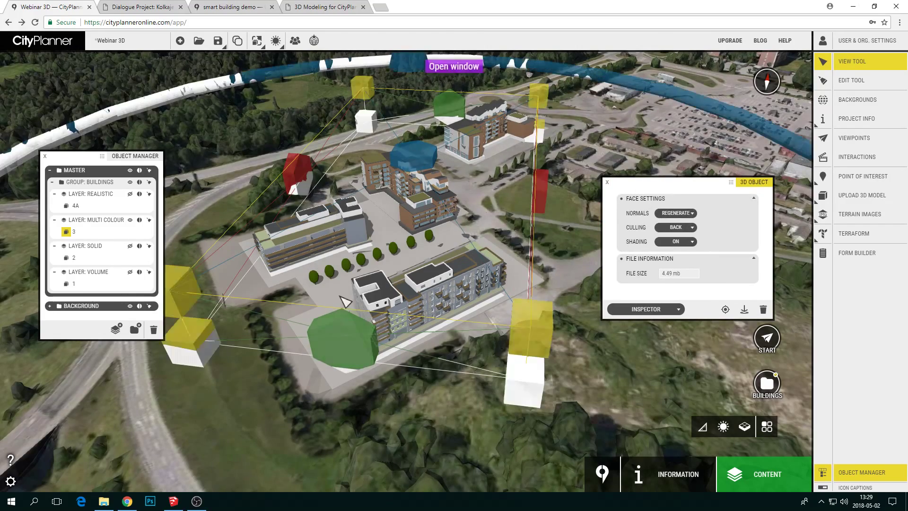
Switch to SketchUp, examine the Complex_05ex building model from another angle and return to CityPlanner
{"action": "left_click", "coordinate": [182, 500]}
{"action": "mouse_move", "coordinate": [364, 327]}
{"action": "middle_mouse_down"}
{"action": "mouse_move", "coordinate": [476, 325]}
{"action": "mouse_move", "coordinate": [365, 293]}
{"action": "mouse_move", "coordinate": [385, 279]}
{"action": "mouse_move", "coordinate": [376, 306]}
{"action": "middle_mouse_up"}
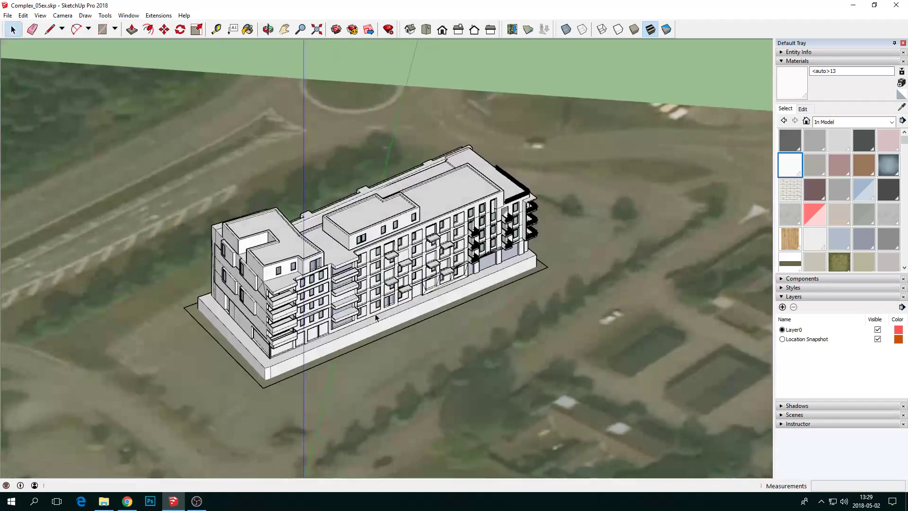
{"action": "left_click", "coordinate": [127, 500]}
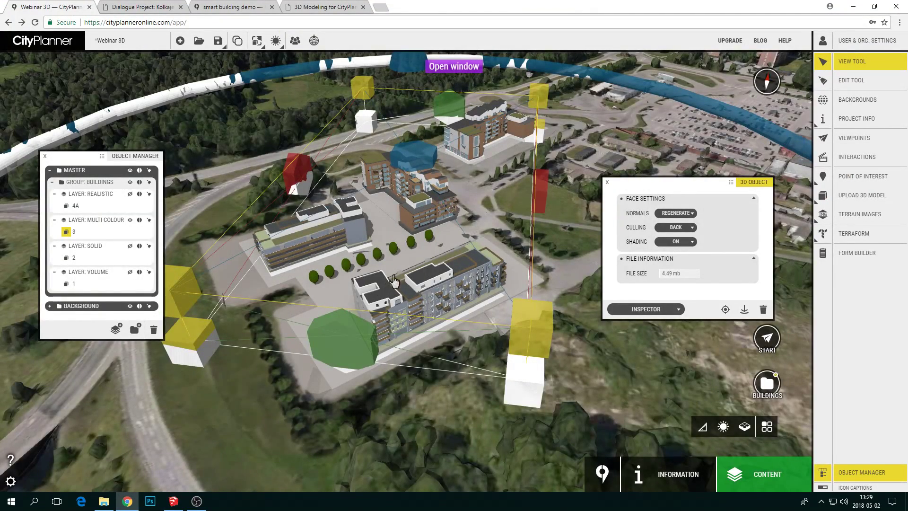
Look over the building site from farther away and close object 3's settings and the Object Manager
{"action": "scroll", "coordinate": [392, 283], "scroll_direction": "up", "scroll_amount": 3}
{"action": "scroll", "coordinate": [397, 280], "scroll_direction": "down", "scroll_amount": 6}
{"action": "mouse_move", "coordinate": [398, 280]}
{"action": "right_mouse_down"}
{"action": "mouse_move", "coordinate": [354, 277]}
{"action": "mouse_move", "coordinate": [412, 278]}
{"action": "right_mouse_up"}
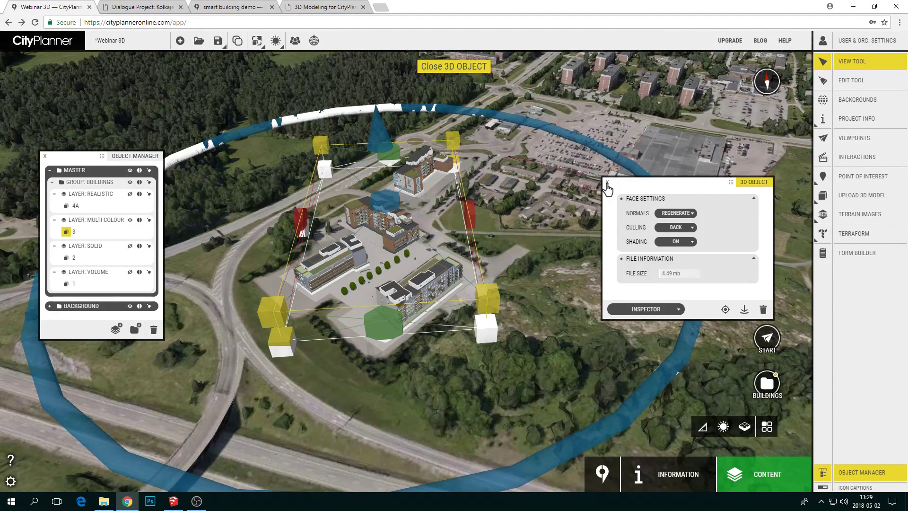
{"action": "left_click", "coordinate": [607, 184]}
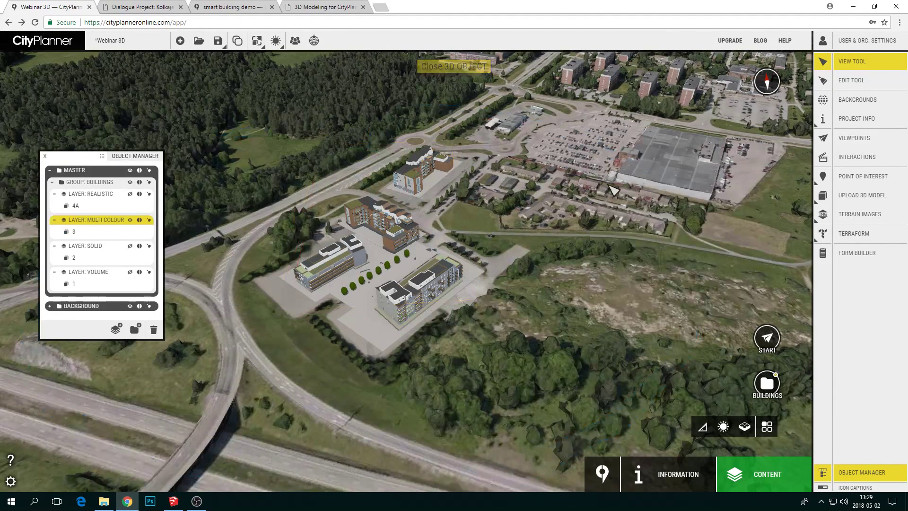
{"action": "left_click", "coordinate": [45, 156]}
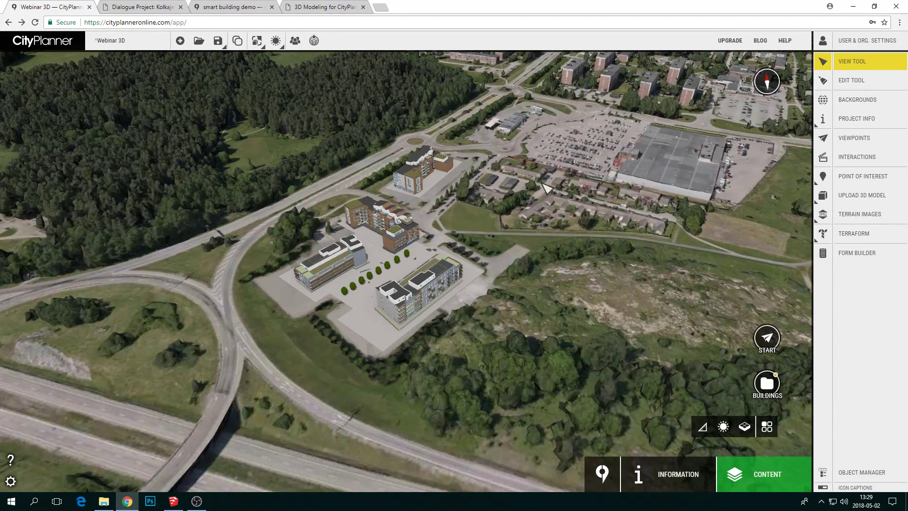
Switch the Buildings group to the Volume version and take a closer look at it
{"action": "left_click", "coordinate": [769, 386]}
{"action": "left_click", "coordinate": [632, 392]}
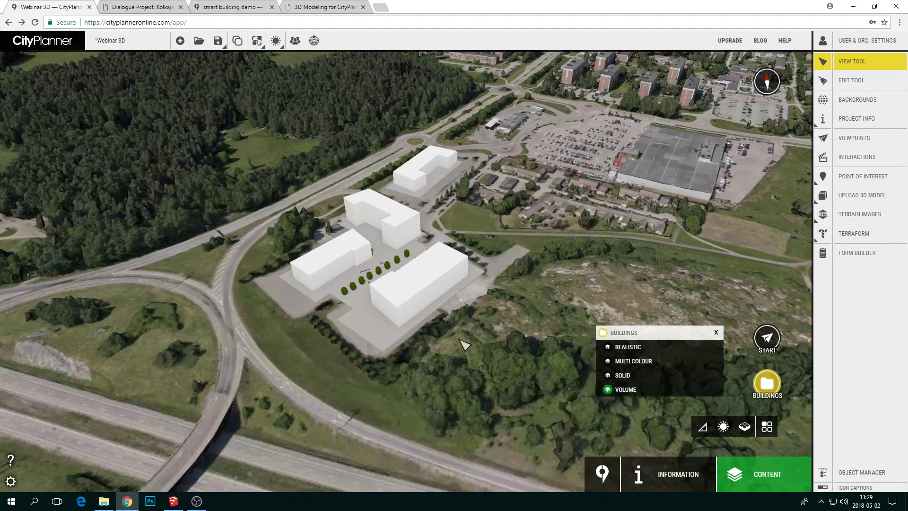
{"action": "scroll", "coordinate": [452, 350], "scroll_direction": "up", "scroll_amount": 3}
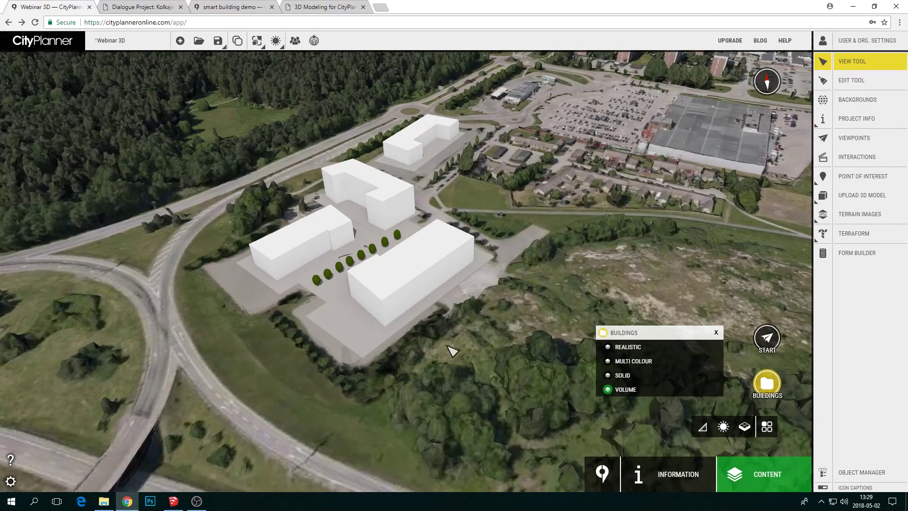